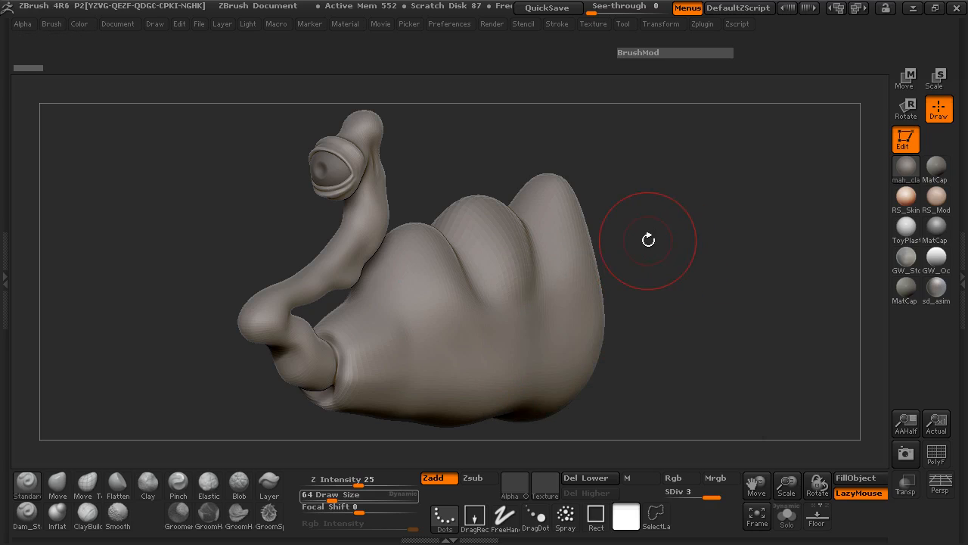
- Choose the Move Topological brush for reshaping the creature's three-humped body
{"action": "mouse_move", "coordinate": [659, 231]}
{"action": "left_mouse_down"}
{"action": "mouse_move", "coordinate": [664, 255]}
{"action": "mouse_move", "coordinate": [655, 246]}
{"action": "mouse_move", "coordinate": [669, 255]}
{"action": "mouse_move", "coordinate": [659, 302]}
{"action": "mouse_move", "coordinate": [548, 320]}
{"action": "left_mouse_up"}
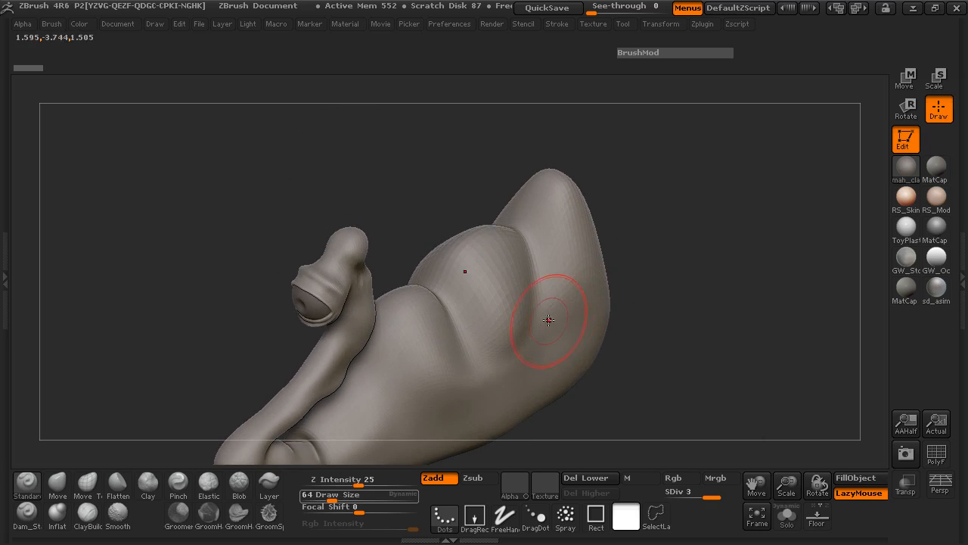
{"action": "mouse_move", "coordinate": [676, 308]}
{"action": "left_mouse_down"}
{"action": "mouse_move", "coordinate": [652, 260]}
{"action": "mouse_move", "coordinate": [698, 320]}
{"action": "mouse_move", "coordinate": [329, 259]}
{"action": "mouse_move", "coordinate": [310, 303]}
{"action": "left_mouse_up"}
{"action": "mouse_move", "coordinate": [385, 307]}
{"action": "left_mouse_down"}
{"action": "mouse_move", "coordinate": [358, 250]}
{"action": "mouse_move", "coordinate": [313, 300]}
{"action": "mouse_move", "coordinate": [320, 233]}
{"action": "mouse_move", "coordinate": [310, 252]}
{"action": "mouse_move", "coordinate": [324, 190]}
{"action": "mouse_move", "coordinate": [298, 216]}
{"action": "mouse_move", "coordinate": [294, 194]}
{"action": "mouse_move", "coordinate": [300, 305]}
{"action": "left_mouse_up"}
{"action": "mouse_move", "coordinate": [304, 221]}
{"action": "left_mouse_down"}
{"action": "mouse_move", "coordinate": [274, 238]}
{"action": "mouse_move", "coordinate": [225, 234]}
{"action": "mouse_move", "coordinate": [244, 244]}
{"action": "mouse_move", "coordinate": [253, 277]}
{"action": "mouse_move", "coordinate": [449, 281]}
{"action": "left_mouse_up"}
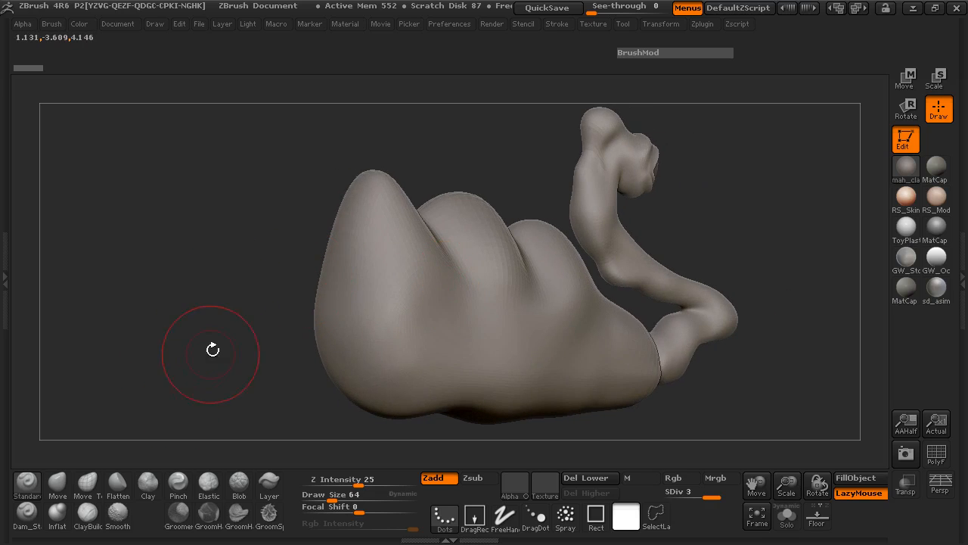
{"action": "left_click", "coordinate": [85, 484]}
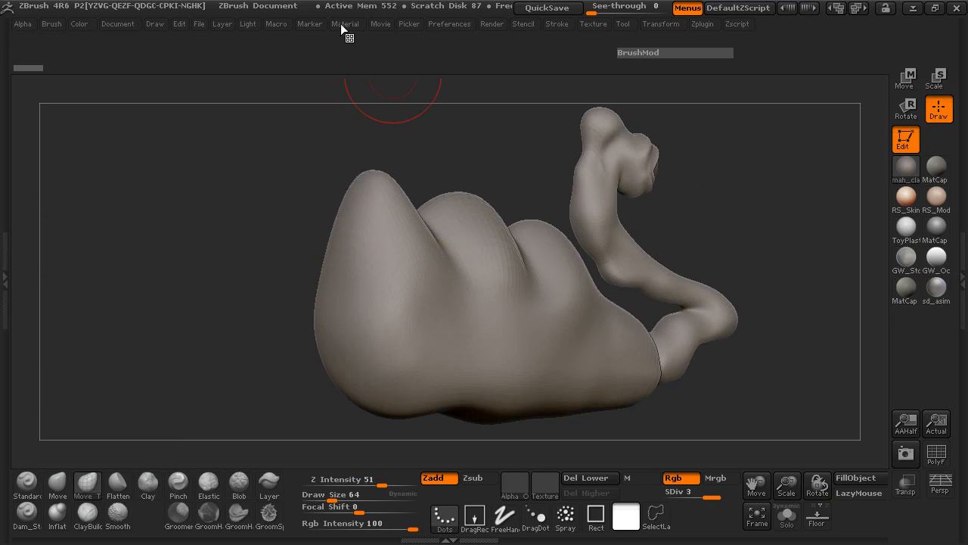
{"action": "left_click", "coordinate": [59, 23]}
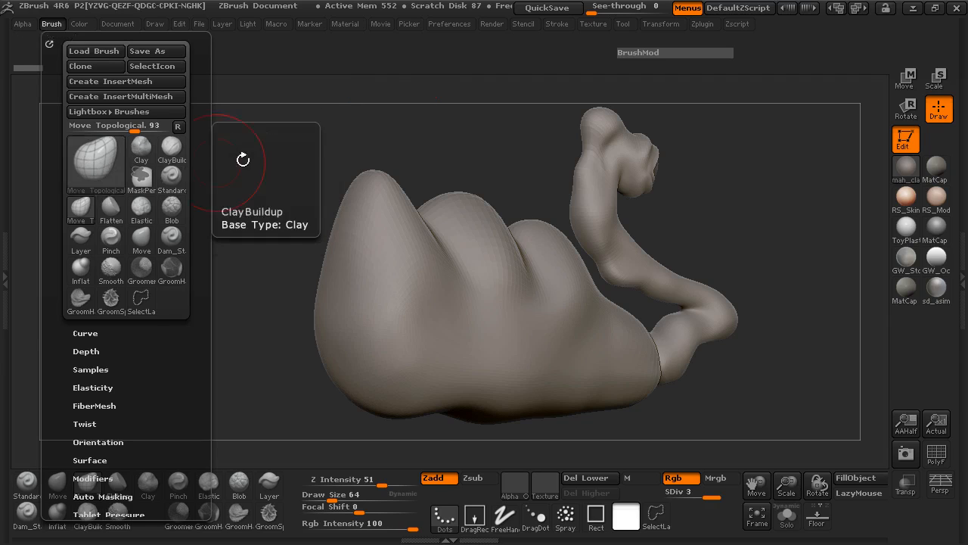
{"action": "mouse_move", "coordinate": [280, 164]}
{"action": "left_mouse_down"}
{"action": "mouse_move", "coordinate": [256, 268]}
{"action": "mouse_move", "coordinate": [249, 179]}
{"action": "mouse_move", "coordinate": [245, 219]}
{"action": "left_mouse_up"}
{"action": "mouse_move", "coordinate": [245, 256]}
{"action": "left_mouse_down"}
{"action": "mouse_move", "coordinate": [237, 260]}
{"action": "mouse_move", "coordinate": [277, 263]}
{"action": "mouse_move", "coordinate": [243, 253]}
{"action": "left_mouse_up"}
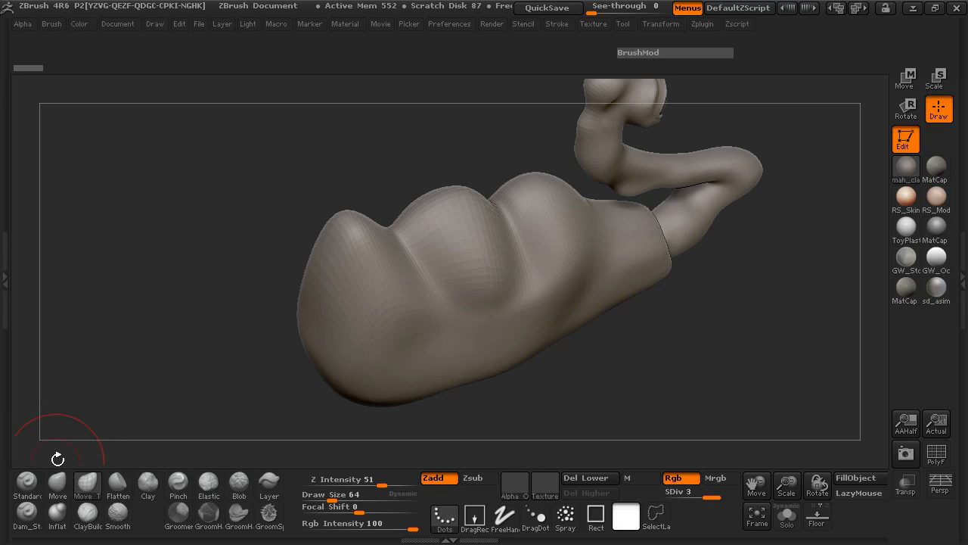
- Set the draw size to 97 and pull the sides of the body's rear hump outward to broaden it
{"action": "left_click_drag", "start_coordinate": [252, 255], "coordinate": [259, 263]}
{"action": "key", "text": "space"}
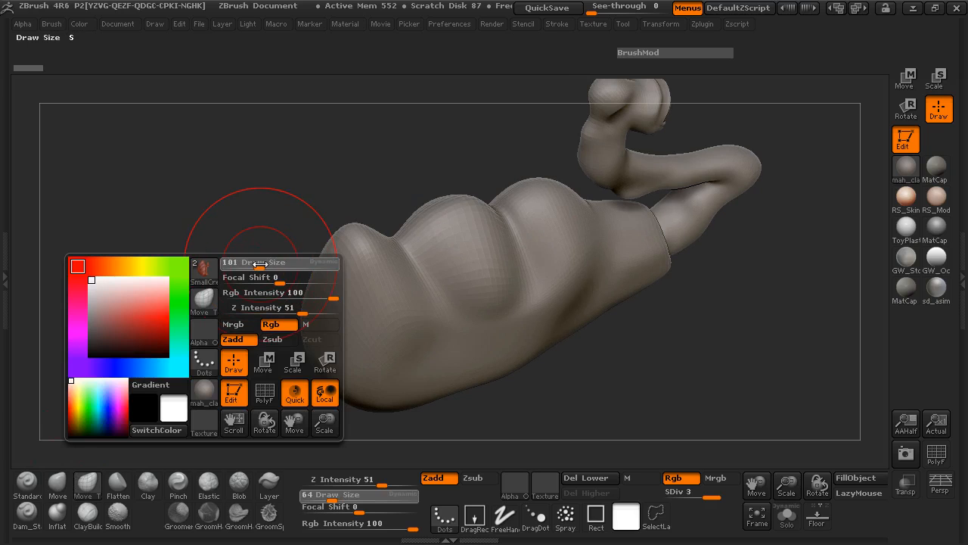
{"action": "left_click_drag", "start_coordinate": [251, 260], "coordinate": [249, 297]}
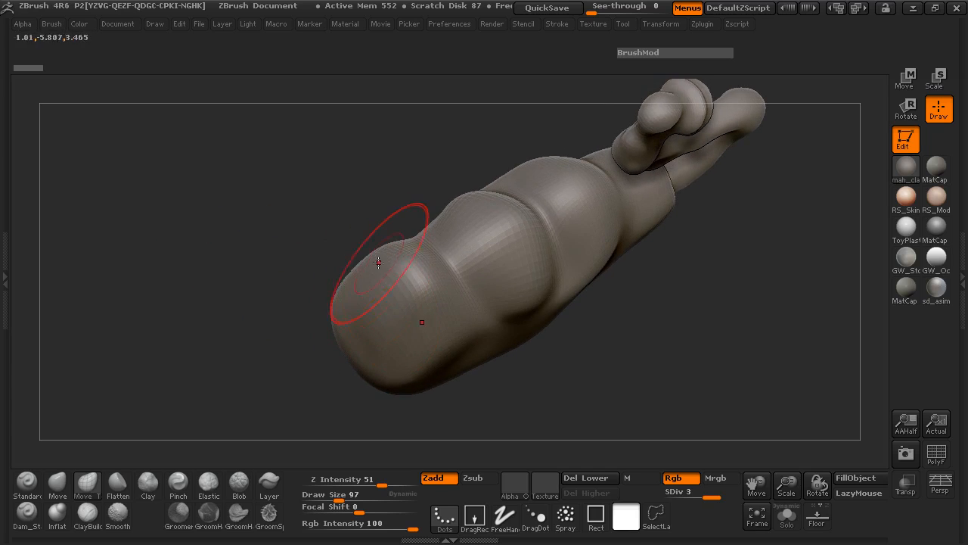
{"action": "left_click_drag", "start_coordinate": [610, 369], "coordinate": [529, 362]}
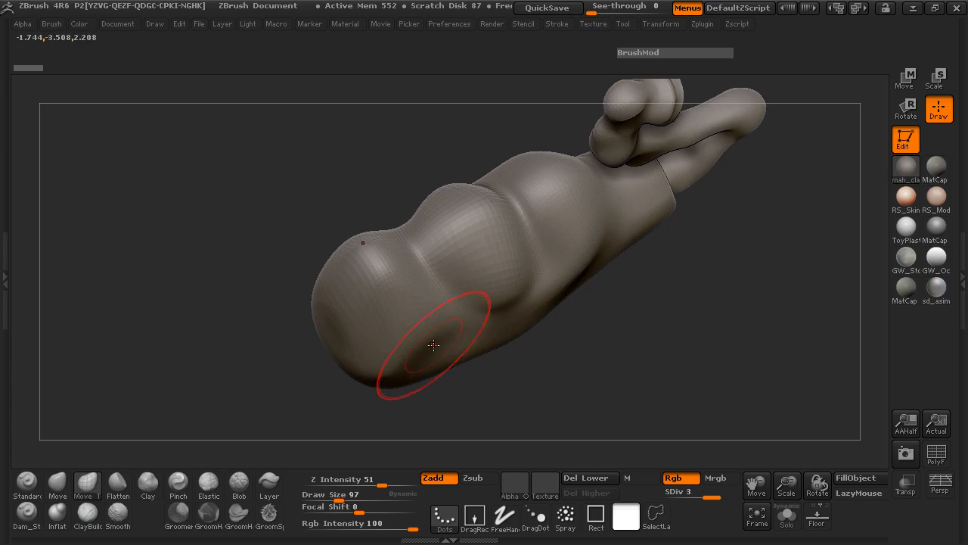
{"action": "mouse_move", "coordinate": [282, 363]}
{"action": "left_mouse_down"}
{"action": "mouse_move", "coordinate": [253, 285]}
{"action": "mouse_move", "coordinate": [273, 355]}
{"action": "left_mouse_up"}
{"action": "left_click_drag", "start_coordinate": [351, 328], "coordinate": [342, 330]}
{"action": "left_click_drag", "start_coordinate": [248, 328], "coordinate": [308, 381]}
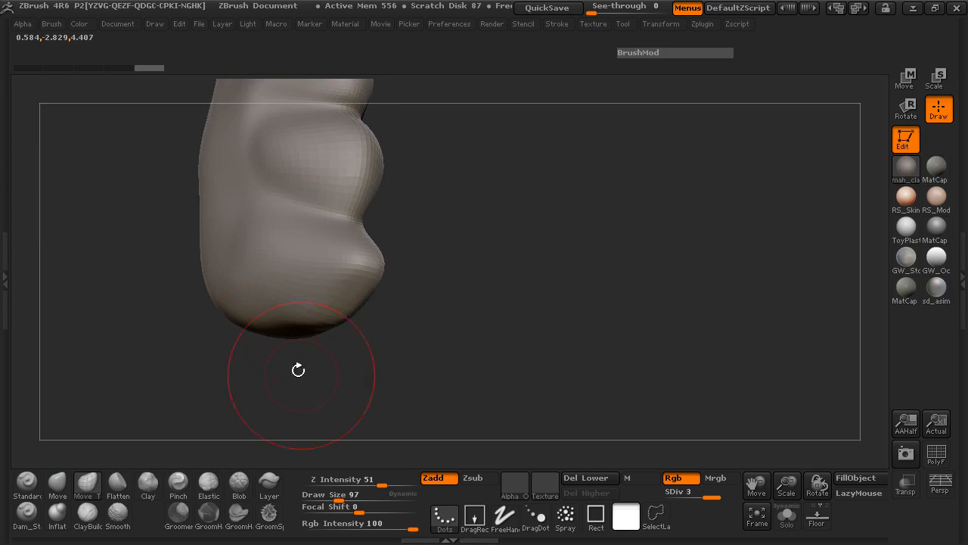
- Round out the rear hump's tip and lower sides from behind with the Move Topological brush
{"action": "left_click_drag", "start_coordinate": [399, 309], "coordinate": [362, 300]}
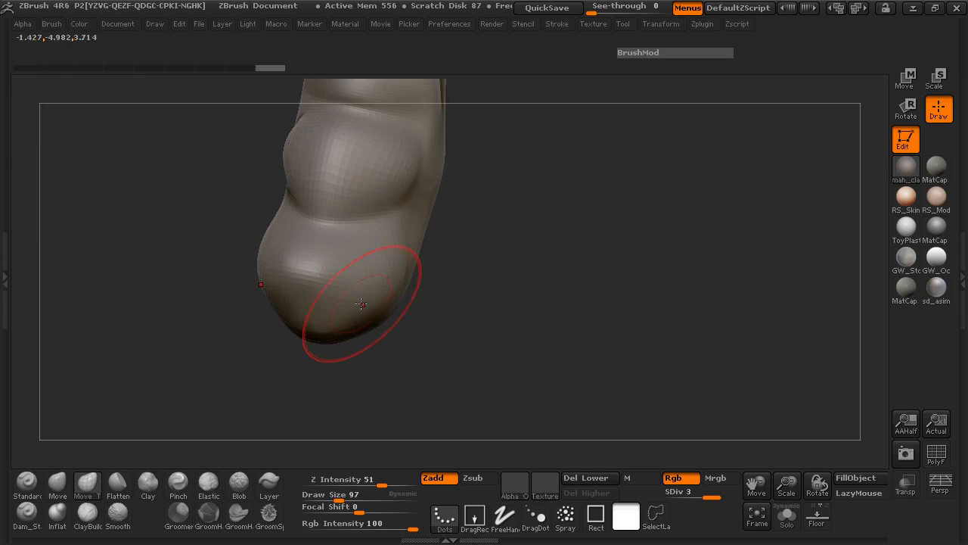
{"action": "left_click_drag", "start_coordinate": [326, 319], "coordinate": [562, 234]}
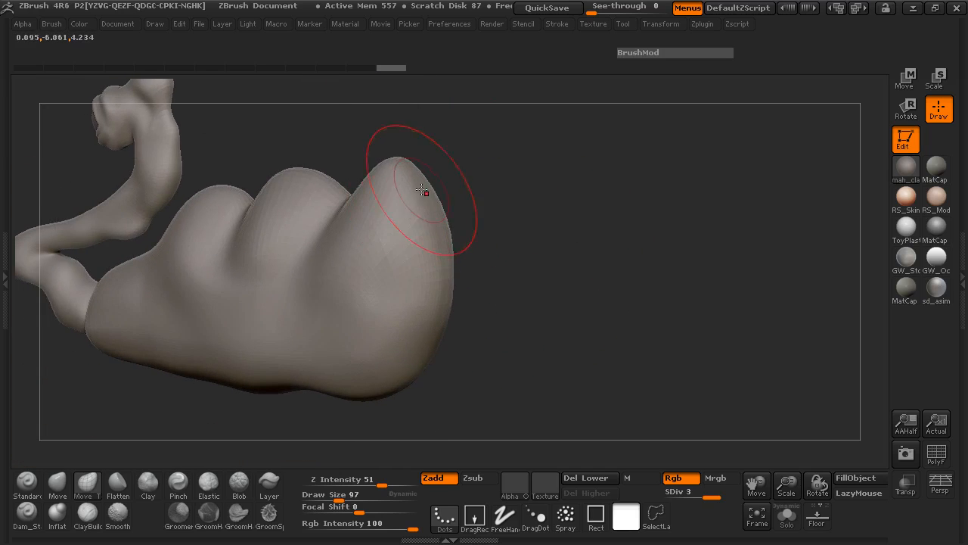
{"action": "left_click_drag", "start_coordinate": [475, 181], "coordinate": [409, 230]}
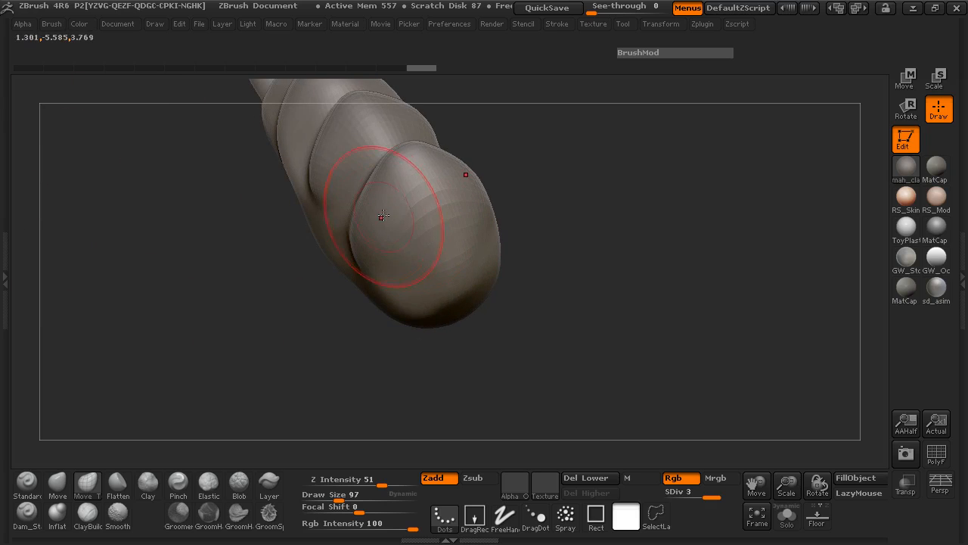
{"action": "left_click_drag", "start_coordinate": [287, 242], "coordinate": [197, 232]}
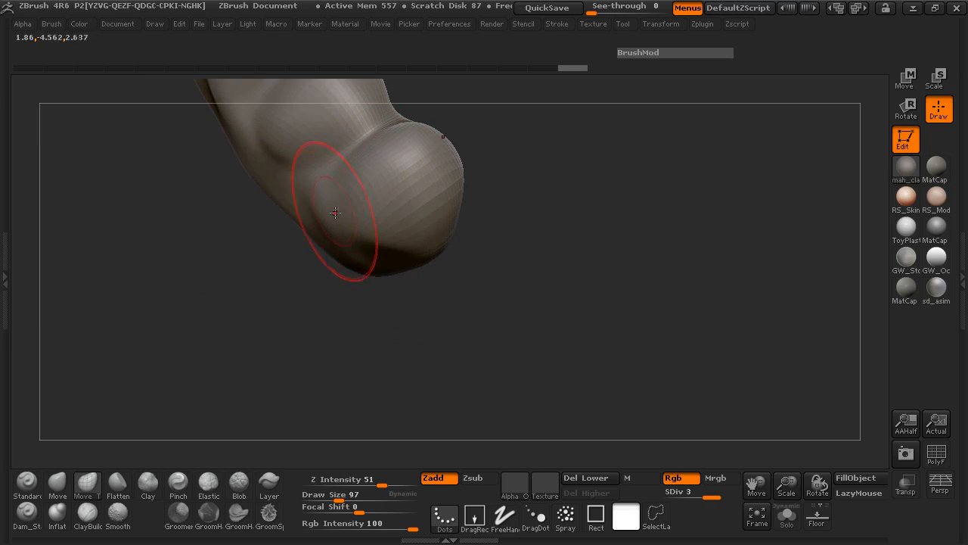
{"action": "left_click_drag", "start_coordinate": [473, 214], "coordinate": [215, 386]}
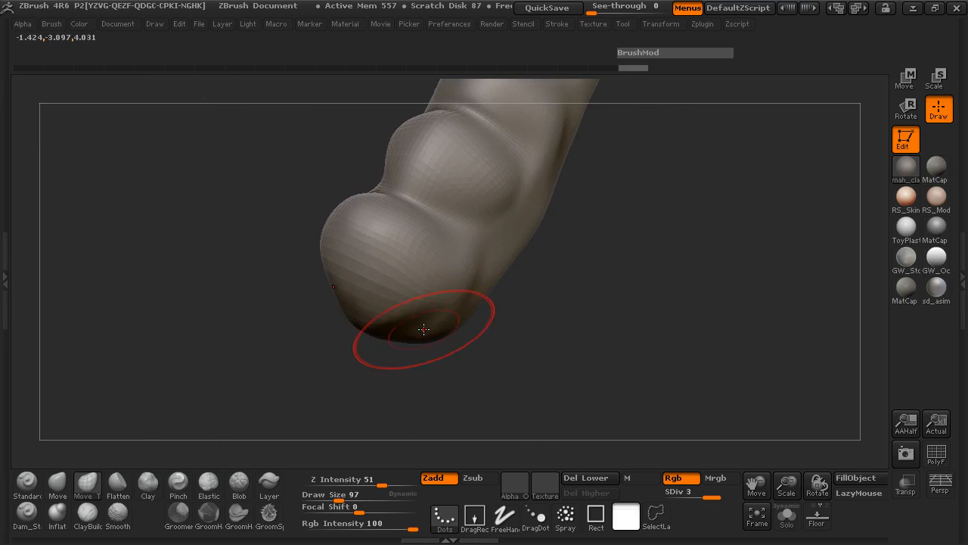
{"action": "left_click_drag", "start_coordinate": [346, 346], "coordinate": [322, 402]}
{"action": "left_click_drag", "start_coordinate": [412, 483], "coordinate": [386, 482], "text": "shift"}
- Bulge the middle hump outward on both sides of the body
{"action": "mouse_move", "coordinate": [240, 381]}
{"action": "left_mouse_down"}
{"action": "mouse_move", "coordinate": [234, 320]}
{"action": "mouse_move", "coordinate": [525, 315]}
{"action": "mouse_move", "coordinate": [643, 234]}
{"action": "mouse_move", "coordinate": [611, 345]}
{"action": "mouse_move", "coordinate": [587, 365]}
{"action": "left_mouse_up"}
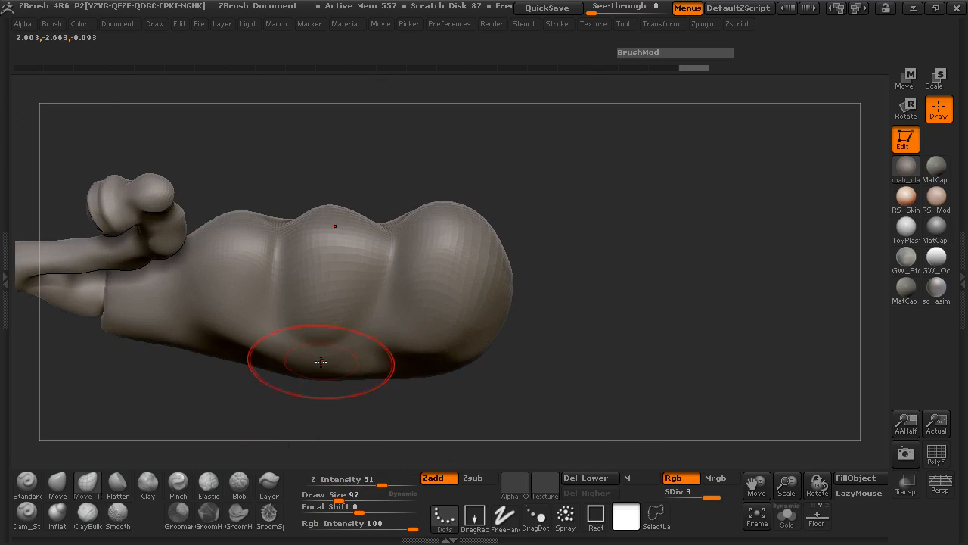
{"action": "left_click_drag", "start_coordinate": [322, 361], "coordinate": [319, 369]}
{"action": "left_click_drag", "start_coordinate": [263, 386], "coordinate": [341, 278]}
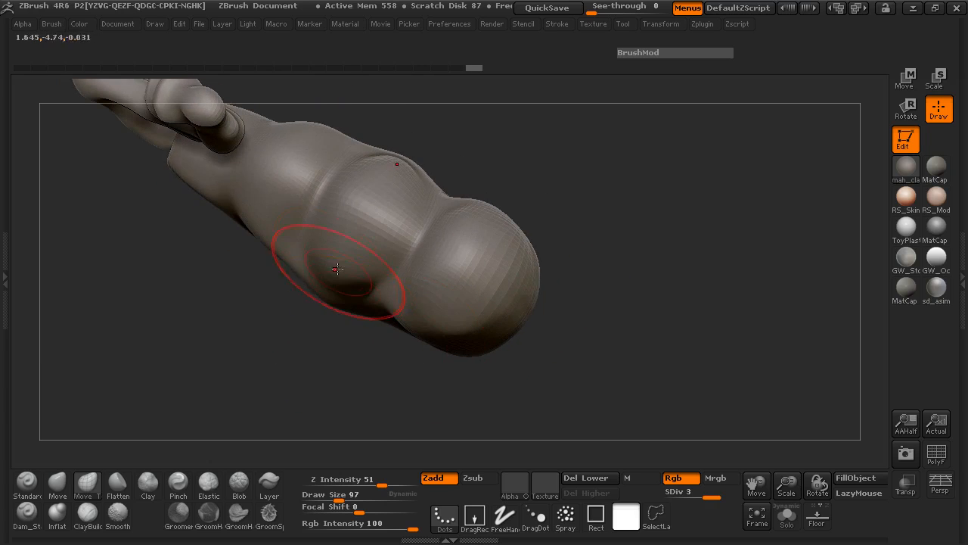
{"action": "mouse_move", "coordinate": [187, 260]}
{"action": "left_mouse_down"}
{"action": "mouse_move", "coordinate": [183, 324]}
{"action": "mouse_move", "coordinate": [195, 292]}
{"action": "mouse_move", "coordinate": [217, 361]}
{"action": "mouse_move", "coordinate": [227, 314]}
{"action": "mouse_move", "coordinate": [249, 299]}
{"action": "left_mouse_up"}
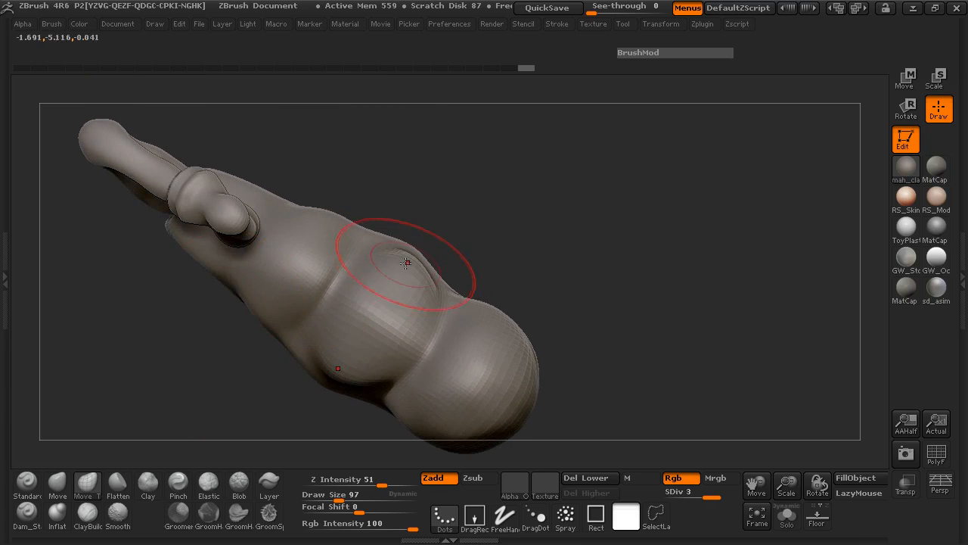
{"action": "mouse_move", "coordinate": [481, 244]}
{"action": "left_mouse_down"}
{"action": "mouse_move", "coordinate": [468, 258]}
{"action": "mouse_move", "coordinate": [447, 241]}
{"action": "left_mouse_up"}
{"action": "mouse_move", "coordinate": [506, 203]}
{"action": "left_mouse_down"}
{"action": "mouse_move", "coordinate": [507, 177]}
{"action": "mouse_move", "coordinate": [560, 205]}
{"action": "mouse_move", "coordinate": [519, 203]}
{"action": "mouse_move", "coordinate": [538, 131]}
{"action": "mouse_move", "coordinate": [690, 211]}
{"action": "mouse_move", "coordinate": [694, 197]}
{"action": "mouse_move", "coordinate": [668, 279]}
{"action": "mouse_move", "coordinate": [595, 309]}
{"action": "mouse_move", "coordinate": [464, 286]}
{"action": "left_mouse_up"}
- Enlarge the draw size to 120 and widen the sides of the front body section
{"action": "mouse_move", "coordinate": [287, 289]}
{"action": "left_mouse_down"}
{"action": "mouse_move", "coordinate": [169, 292]}
{"action": "mouse_move", "coordinate": [183, 317]}
{"action": "mouse_move", "coordinate": [232, 310]}
{"action": "left_mouse_up"}
{"action": "key", "text": "space"}
{"action": "mouse_move", "coordinate": [540, 305]}
{"action": "left_mouse_down"}
{"action": "mouse_move", "coordinate": [568, 298]}
{"action": "mouse_move", "coordinate": [375, 274]}
{"action": "mouse_move", "coordinate": [366, 290]}
{"action": "mouse_move", "coordinate": [351, 288]}
{"action": "mouse_move", "coordinate": [374, 222]}
{"action": "mouse_move", "coordinate": [381, 262]}
{"action": "mouse_move", "coordinate": [425, 257]}
{"action": "left_mouse_up"}
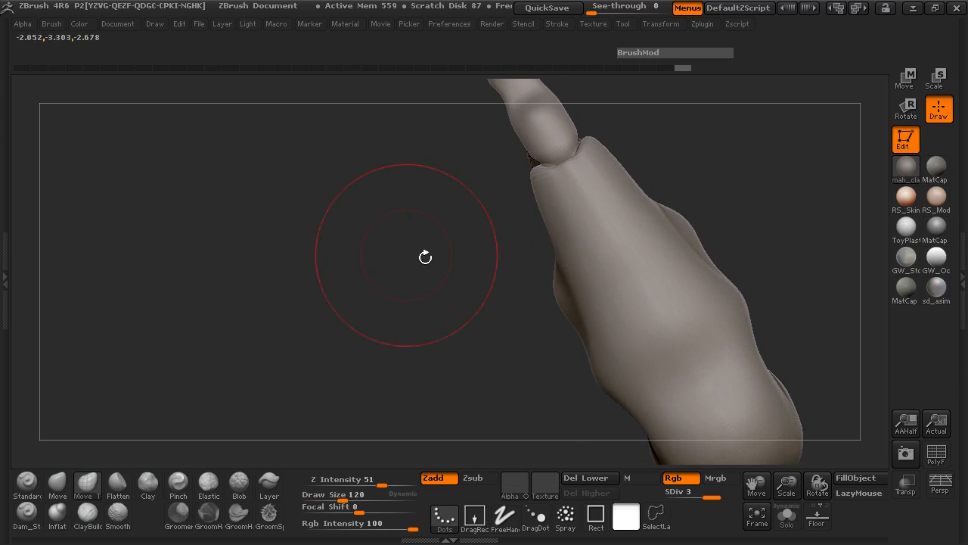
{"action": "mouse_move", "coordinate": [550, 228]}
{"action": "left_mouse_down"}
{"action": "mouse_move", "coordinate": [544, 222]}
{"action": "mouse_move", "coordinate": [640, 251]}
{"action": "mouse_move", "coordinate": [495, 281]}
{"action": "mouse_move", "coordinate": [537, 307]}
{"action": "left_mouse_up"}
{"action": "key", "text": "space"}
{"action": "left_click", "coordinate": [459, 340]}
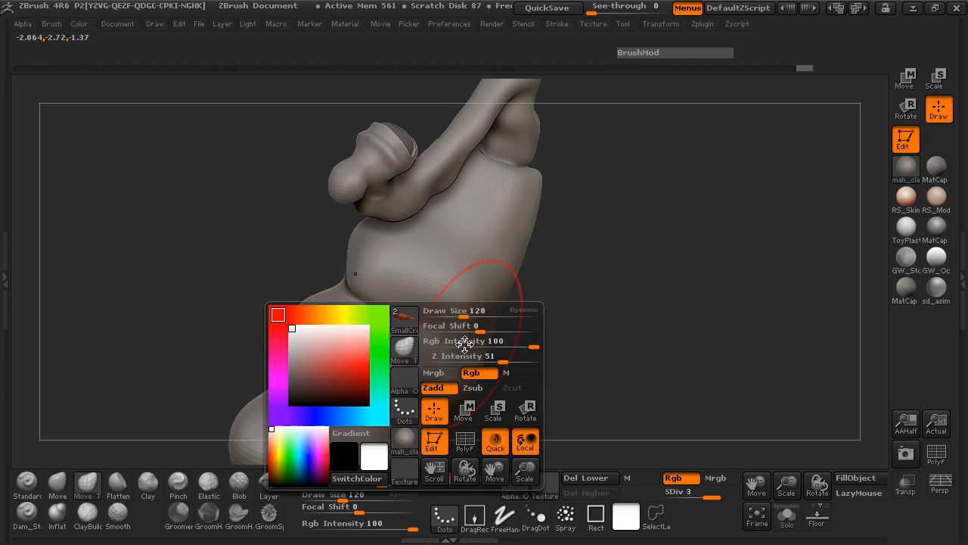
- Set the draw size to 97 and round out the front hump near the eye stalk
{"action": "mouse_move", "coordinate": [461, 313]}
{"action": "left_mouse_down"}
{"action": "mouse_move", "coordinate": [465, 335]}
{"action": "mouse_move", "coordinate": [481, 331]}
{"action": "mouse_move", "coordinate": [430, 317]}
{"action": "mouse_move", "coordinate": [449, 305]}
{"action": "left_mouse_up"}
{"action": "left_click_drag", "start_coordinate": [574, 309], "coordinate": [561, 248]}
{"action": "left_click_drag", "start_coordinate": [172, 300], "coordinate": [244, 281]}
{"action": "mouse_move", "coordinate": [173, 252]}
{"action": "left_mouse_down"}
{"action": "mouse_move", "coordinate": [252, 234]}
{"action": "mouse_move", "coordinate": [325, 238]}
{"action": "left_mouse_up"}
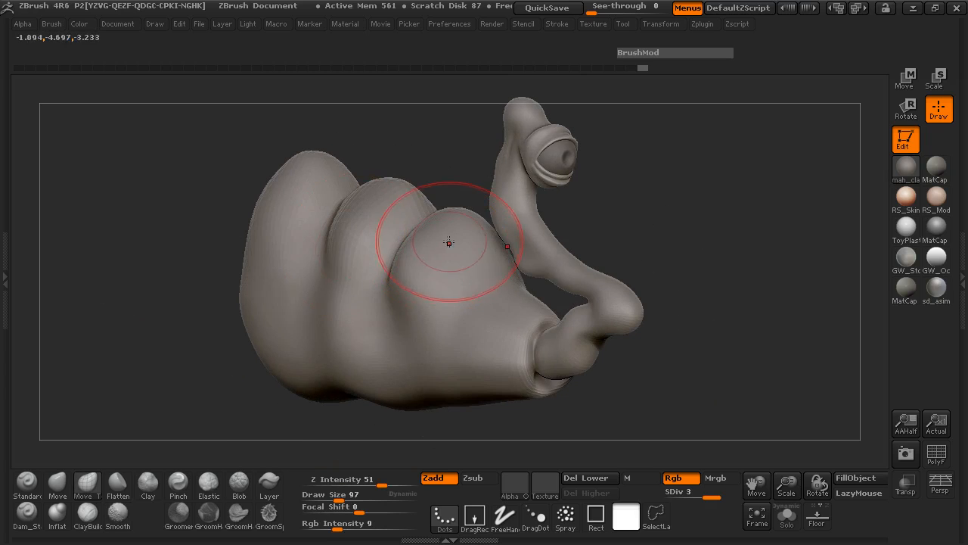
{"action": "left_click_drag", "start_coordinate": [427, 238], "coordinate": [434, 235]}
- Even out the widths of the three humps and shape the rear hump into a rounder, fuller form
{"action": "mouse_move", "coordinate": [136, 236]}
{"action": "left_mouse_down"}
{"action": "mouse_move", "coordinate": [156, 262]}
{"action": "mouse_move", "coordinate": [208, 270]}
{"action": "mouse_move", "coordinate": [218, 242]}
{"action": "mouse_move", "coordinate": [242, 287]}
{"action": "mouse_move", "coordinate": [288, 261]}
{"action": "mouse_move", "coordinate": [298, 276]}
{"action": "left_mouse_up"}
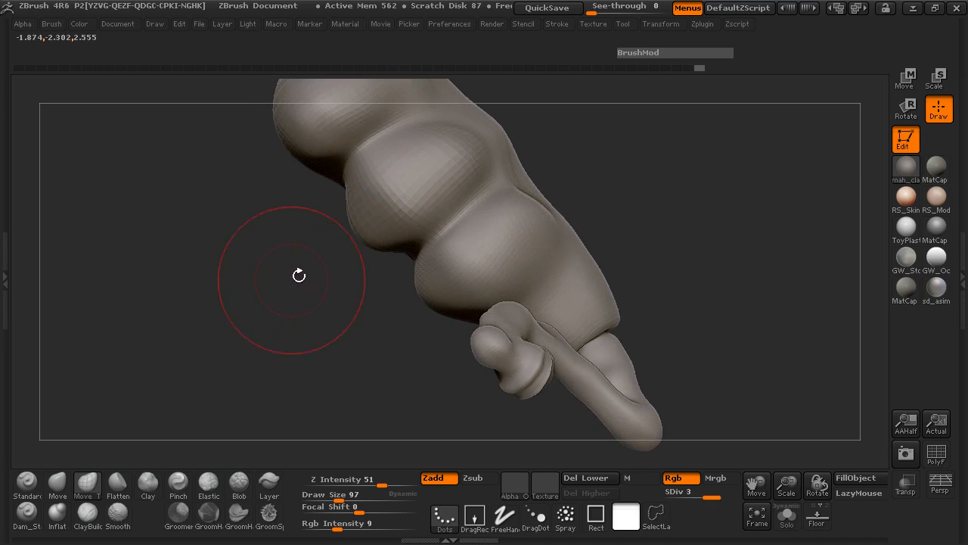
{"action": "mouse_move", "coordinate": [129, 250]}
{"action": "left_mouse_down"}
{"action": "mouse_move", "coordinate": [106, 227]}
{"action": "mouse_move", "coordinate": [101, 173]}
{"action": "mouse_move", "coordinate": [196, 242]}
{"action": "left_mouse_up"}
{"action": "mouse_move", "coordinate": [238, 272]}
{"action": "left_mouse_down"}
{"action": "mouse_move", "coordinate": [578, 190]}
{"action": "mouse_move", "coordinate": [553, 328]}
{"action": "mouse_move", "coordinate": [545, 309]}
{"action": "mouse_move", "coordinate": [526, 309]}
{"action": "left_mouse_up"}
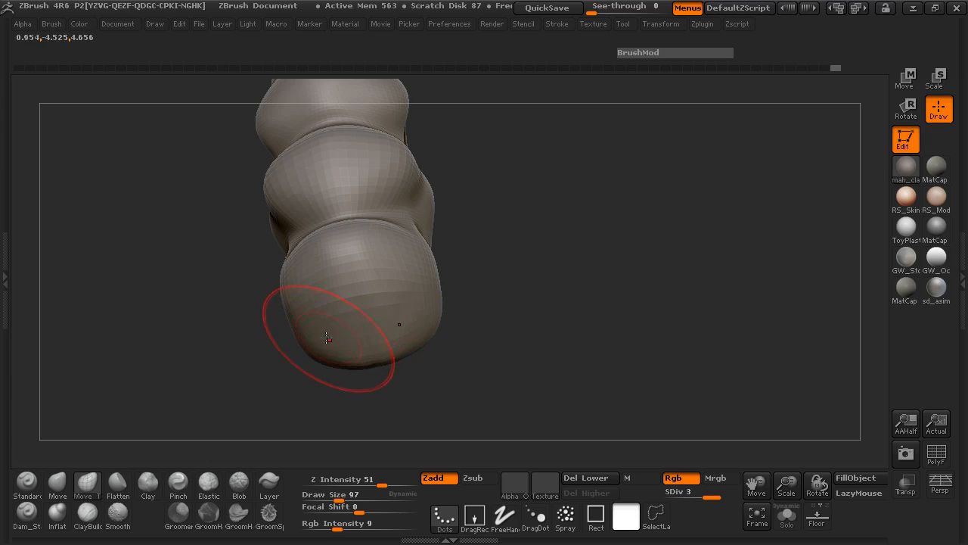
{"action": "mouse_move", "coordinate": [230, 320]}
{"action": "left_mouse_down"}
{"action": "mouse_move", "coordinate": [268, 342]}
{"action": "mouse_move", "coordinate": [195, 341]}
{"action": "mouse_move", "coordinate": [125, 296]}
{"action": "mouse_move", "coordinate": [157, 183]}
{"action": "mouse_move", "coordinate": [250, 153]}
{"action": "mouse_move", "coordinate": [415, 214]}
{"action": "mouse_move", "coordinate": [360, 355]}
{"action": "left_mouse_up"}
{"action": "mouse_move", "coordinate": [340, 298]}
{"action": "left_mouse_down", "text": "shift"}
{"action": "mouse_move", "coordinate": [270, 341]}
{"action": "mouse_move", "coordinate": [296, 246]}
{"action": "left_mouse_up", "text": "shift"}
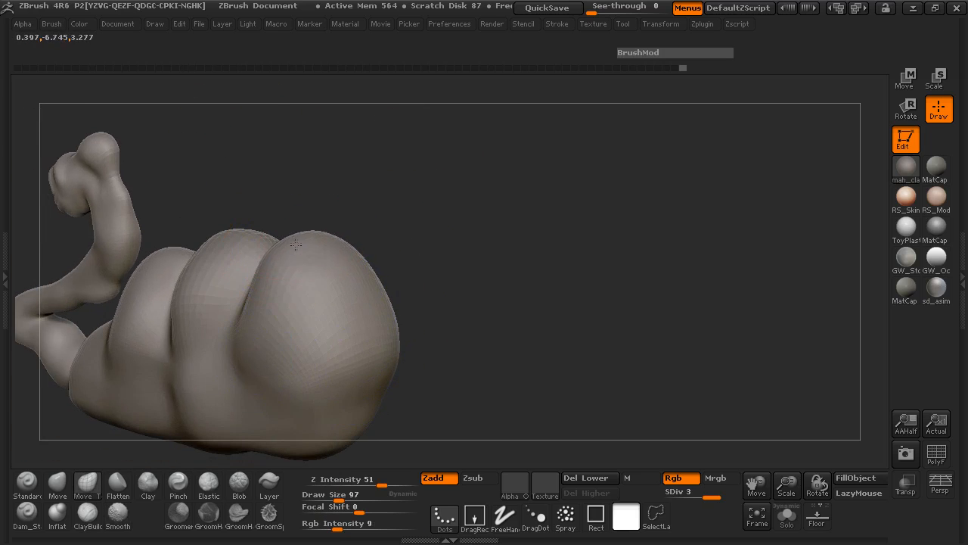
- Pull the lower rear corner of the body outward below the rear hump and flatten the underside
{"action": "mouse_move", "coordinate": [446, 242]}
{"action": "left_mouse_down"}
{"action": "mouse_move", "coordinate": [205, 230]}
{"action": "mouse_move", "coordinate": [209, 286]}
{"action": "mouse_move", "coordinate": [199, 290]}
{"action": "mouse_move", "coordinate": [179, 264]}
{"action": "mouse_move", "coordinate": [209, 235]}
{"action": "mouse_move", "coordinate": [325, 233]}
{"action": "left_mouse_up"}
{"action": "left_click_drag", "start_coordinate": [460, 223], "coordinate": [449, 296]}
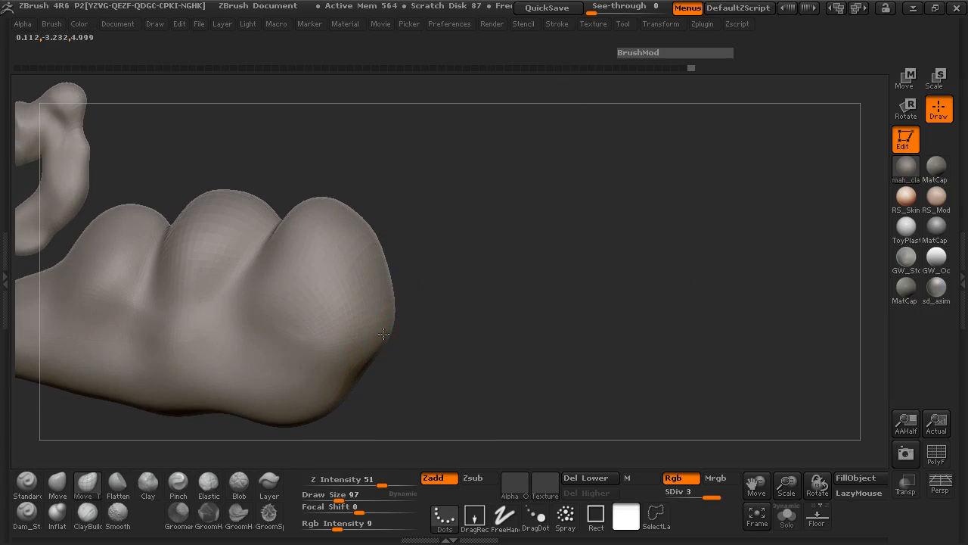
{"action": "mouse_move", "coordinate": [384, 334]}
{"action": "left_mouse_down"}
{"action": "mouse_move", "coordinate": [426, 363]}
{"action": "mouse_move", "coordinate": [329, 352]}
{"action": "mouse_move", "coordinate": [292, 309]}
{"action": "mouse_move", "coordinate": [262, 378]}
{"action": "mouse_move", "coordinate": [232, 199]}
{"action": "mouse_move", "coordinate": [270, 339]}
{"action": "mouse_move", "coordinate": [250, 270]}
{"action": "mouse_move", "coordinate": [270, 302]}
{"action": "mouse_move", "coordinate": [274, 257]}
{"action": "mouse_move", "coordinate": [268, 283]}
{"action": "mouse_move", "coordinate": [207, 311]}
{"action": "mouse_move", "coordinate": [201, 288]}
{"action": "mouse_move", "coordinate": [186, 303]}
{"action": "mouse_move", "coordinate": [188, 278]}
{"action": "mouse_move", "coordinate": [183, 298]}
{"action": "mouse_move", "coordinate": [146, 277]}
{"action": "mouse_move", "coordinate": [164, 283]}
{"action": "mouse_move", "coordinate": [222, 371]}
{"action": "mouse_move", "coordinate": [339, 368]}
{"action": "mouse_move", "coordinate": [531, 305]}
{"action": "mouse_move", "coordinate": [579, 300]}
{"action": "mouse_move", "coordinate": [395, 329]}
{"action": "mouse_move", "coordinate": [432, 339]}
{"action": "mouse_move", "coordinate": [471, 331]}
{"action": "mouse_move", "coordinate": [418, 328]}
{"action": "mouse_move", "coordinate": [395, 341]}
{"action": "left_mouse_up"}
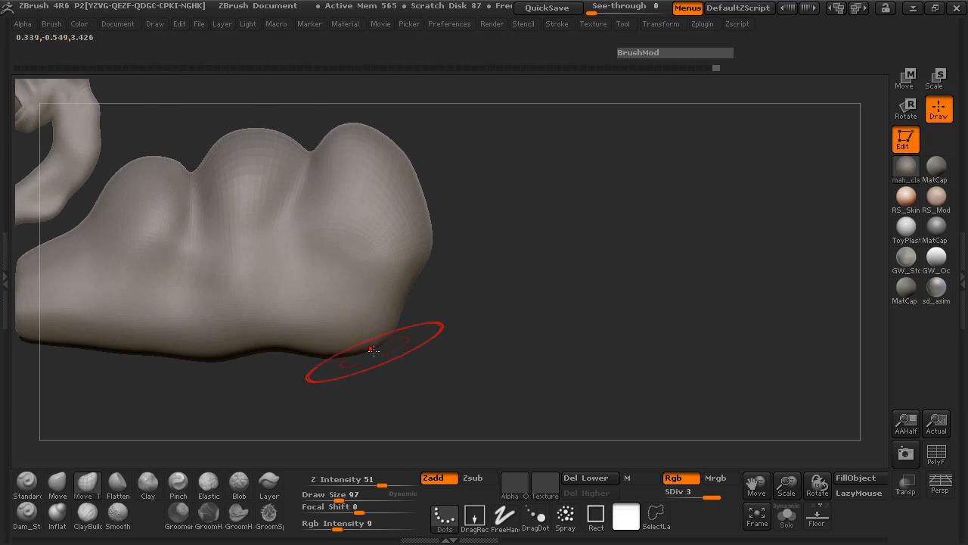
{"action": "left_click_drag", "start_coordinate": [358, 348], "coordinate": [372, 341]}
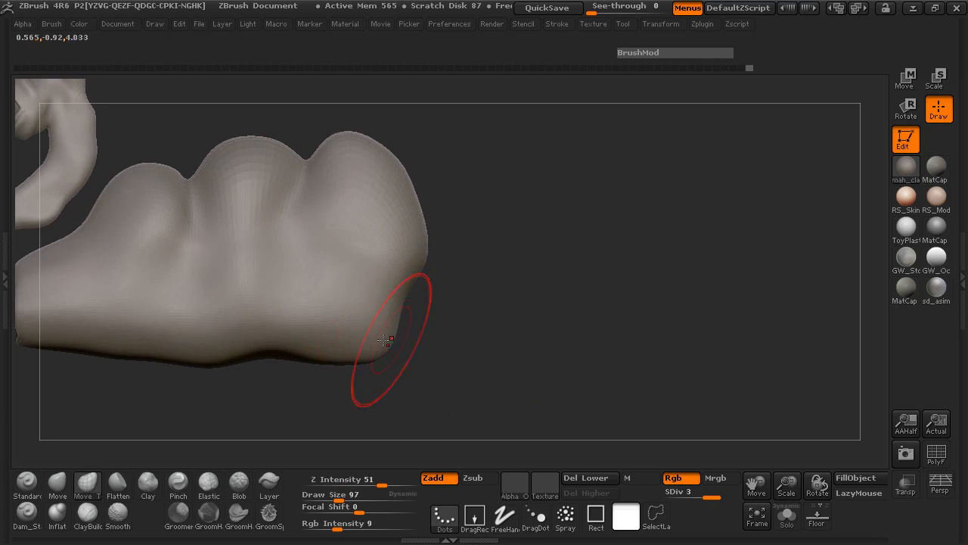
{"action": "key", "text": "shift"}
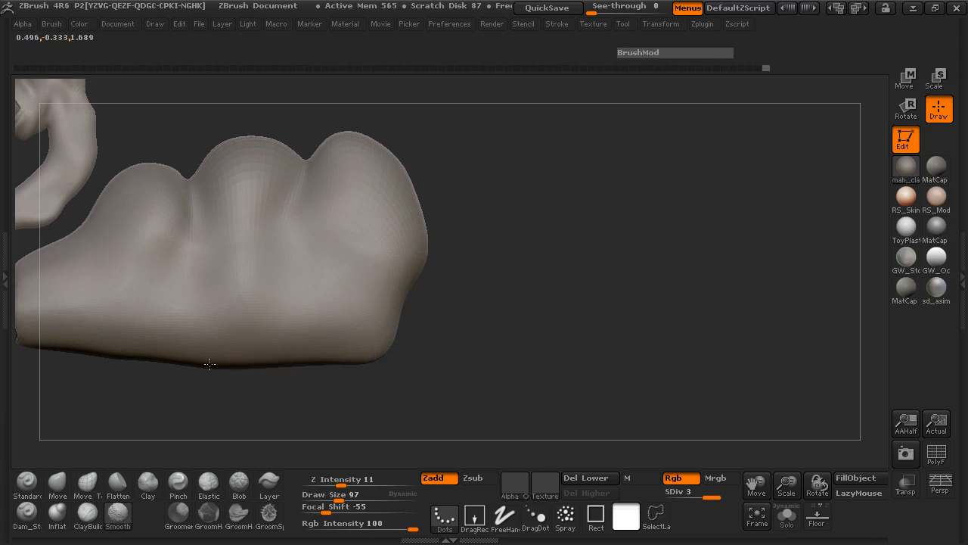
- Push indentations into the body's underside to form three lower bulges matching the humps above
{"action": "mouse_move", "coordinate": [444, 345]}
{"action": "left_mouse_down"}
{"action": "mouse_move", "coordinate": [529, 368]}
{"action": "mouse_move", "coordinate": [385, 456]}
{"action": "mouse_move", "coordinate": [427, 391]}
{"action": "mouse_move", "coordinate": [577, 385]}
{"action": "mouse_move", "coordinate": [587, 434]}
{"action": "mouse_move", "coordinate": [537, 376]}
{"action": "left_mouse_up"}
{"action": "left_click_drag", "start_coordinate": [414, 352], "coordinate": [412, 331]}
{"action": "left_click_drag", "start_coordinate": [420, 355], "coordinate": [408, 352]}
{"action": "mouse_move", "coordinate": [416, 340]}
{"action": "left_mouse_down"}
{"action": "mouse_move", "coordinate": [335, 371]}
{"action": "mouse_move", "coordinate": [439, 411]}
{"action": "mouse_move", "coordinate": [398, 338]}
{"action": "left_mouse_up"}
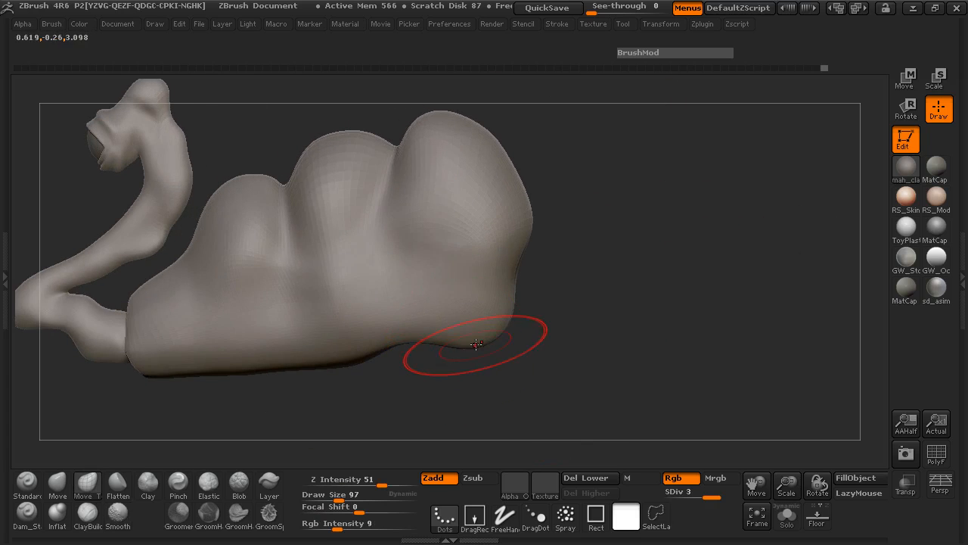
{"action": "mouse_move", "coordinate": [437, 348]}
{"action": "left_mouse_down"}
{"action": "mouse_move", "coordinate": [432, 368]}
{"action": "mouse_move", "coordinate": [374, 350]}
{"action": "left_mouse_up"}
{"action": "mouse_move", "coordinate": [236, 337]}
{"action": "left_mouse_down"}
{"action": "mouse_move", "coordinate": [212, 349]}
{"action": "mouse_move", "coordinate": [250, 363]}
{"action": "mouse_move", "coordinate": [194, 335]}
{"action": "mouse_move", "coordinate": [327, 356]}
{"action": "mouse_move", "coordinate": [462, 352]}
{"action": "left_mouse_up"}
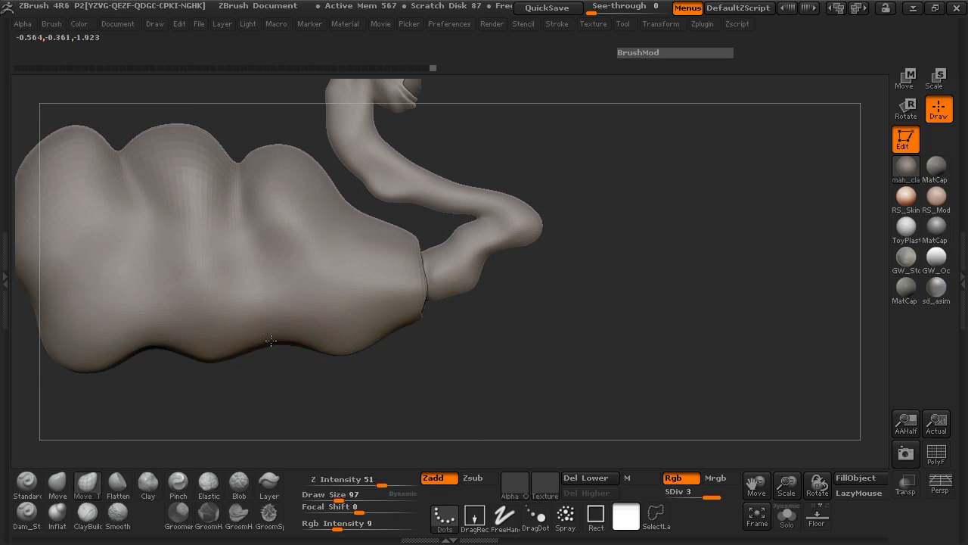
- Set the draw size to 76 and refine the notches and rounded bulges along the body's lower edge
{"action": "key", "text": "space"}
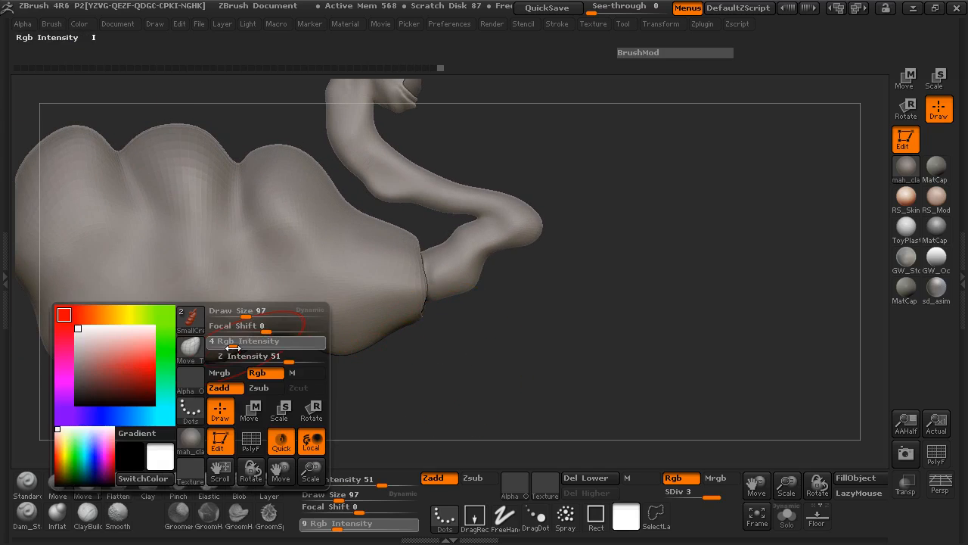
{"action": "left_click_drag", "start_coordinate": [242, 316], "coordinate": [236, 317]}
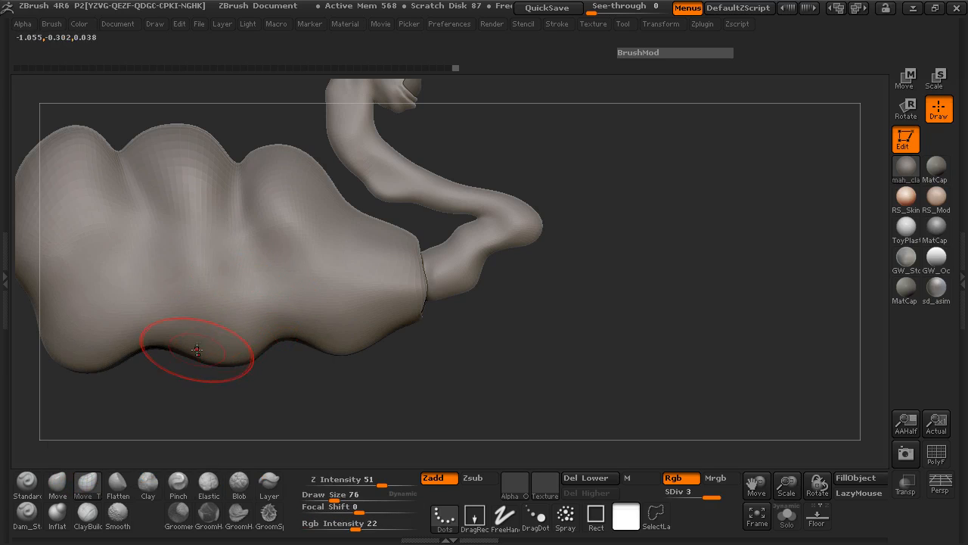
{"action": "left_click_drag", "start_coordinate": [158, 379], "coordinate": [266, 337]}
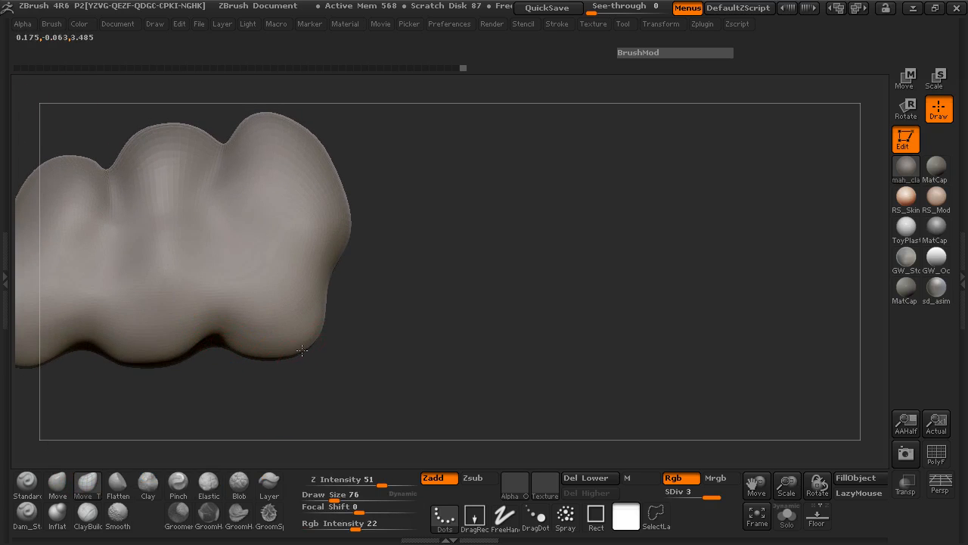
{"action": "left_click_drag", "start_coordinate": [355, 326], "coordinate": [238, 318]}
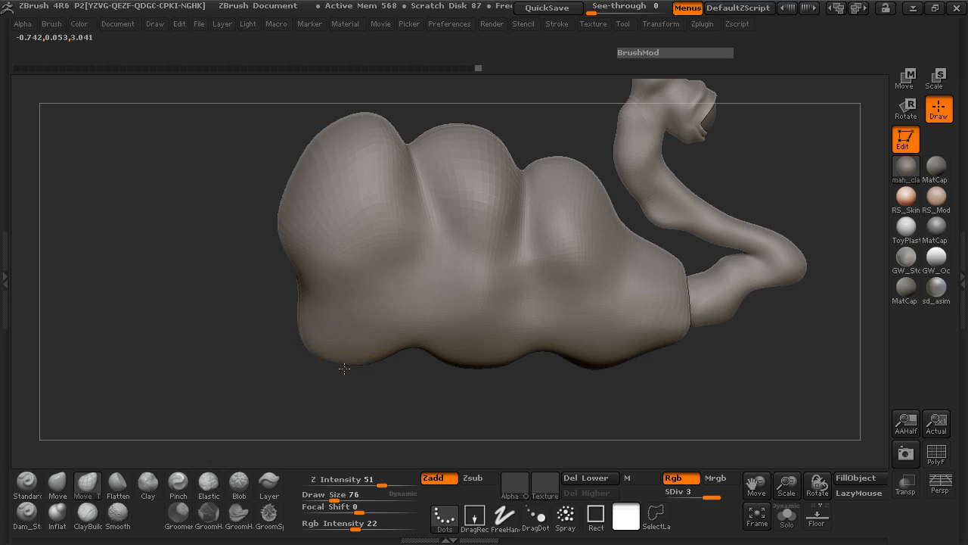
{"action": "mouse_move", "coordinate": [307, 365]}
{"action": "left_mouse_down"}
{"action": "mouse_move", "coordinate": [453, 266]}
{"action": "mouse_move", "coordinate": [296, 323]}
{"action": "mouse_move", "coordinate": [271, 314]}
{"action": "left_mouse_up"}
{"action": "key", "text": "shift"}
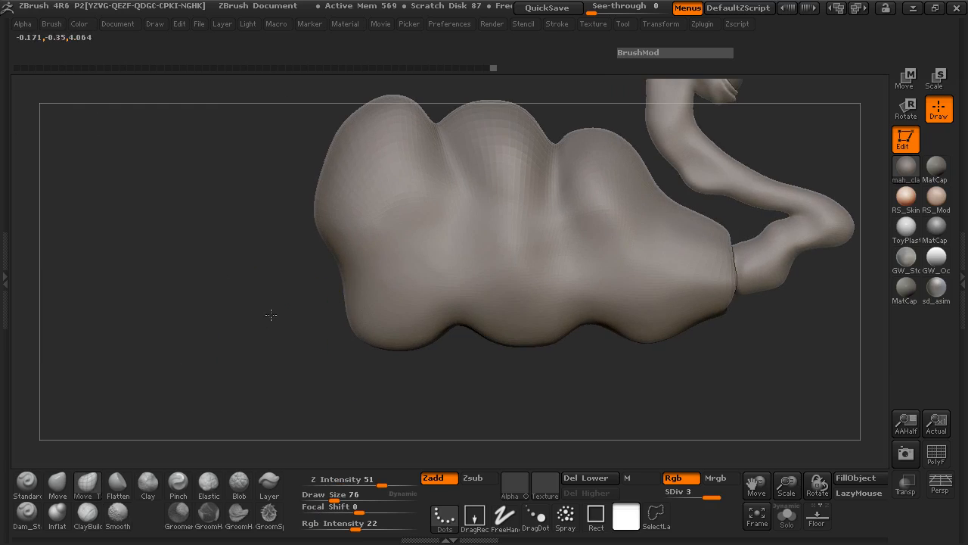
{"action": "mouse_move", "coordinate": [354, 308]}
{"action": "left_mouse_down"}
{"action": "mouse_move", "coordinate": [296, 308]}
{"action": "mouse_move", "coordinate": [318, 309]}
{"action": "left_mouse_up"}
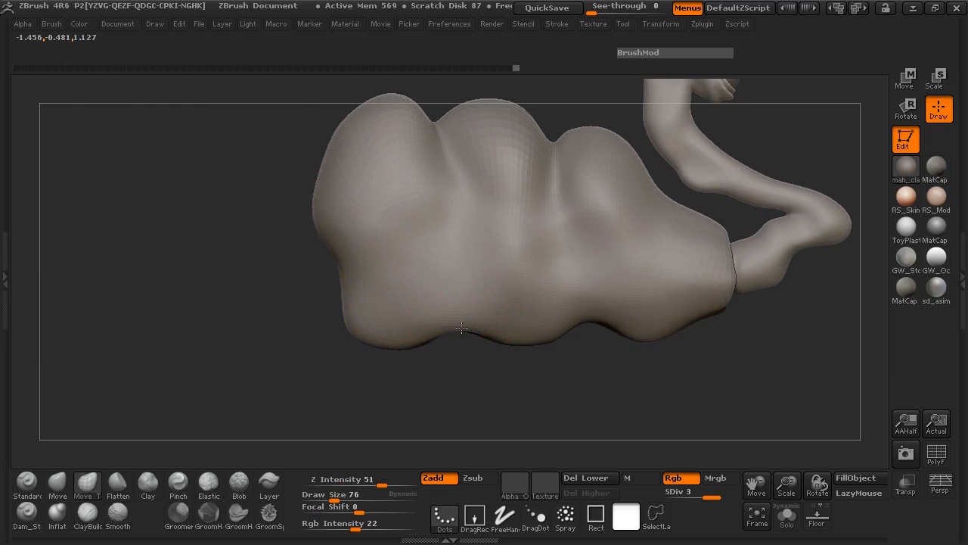
- Carve a crease between the front and middle humps down to the underside with the Dam_Standard brush at Z Intensity 9
{"action": "mouse_move", "coordinate": [597, 356]}
{"action": "left_mouse_down"}
{"action": "mouse_move", "coordinate": [520, 370]}
{"action": "mouse_move", "coordinate": [332, 336]}
{"action": "mouse_move", "coordinate": [309, 320]}
{"action": "mouse_move", "coordinate": [295, 328]}
{"action": "mouse_move", "coordinate": [352, 318]}
{"action": "mouse_move", "coordinate": [261, 323]}
{"action": "mouse_move", "coordinate": [277, 330]}
{"action": "left_mouse_up"}
{"action": "left_click_drag", "start_coordinate": [622, 368], "coordinate": [365, 409]}
{"action": "left_click", "coordinate": [27, 512]}
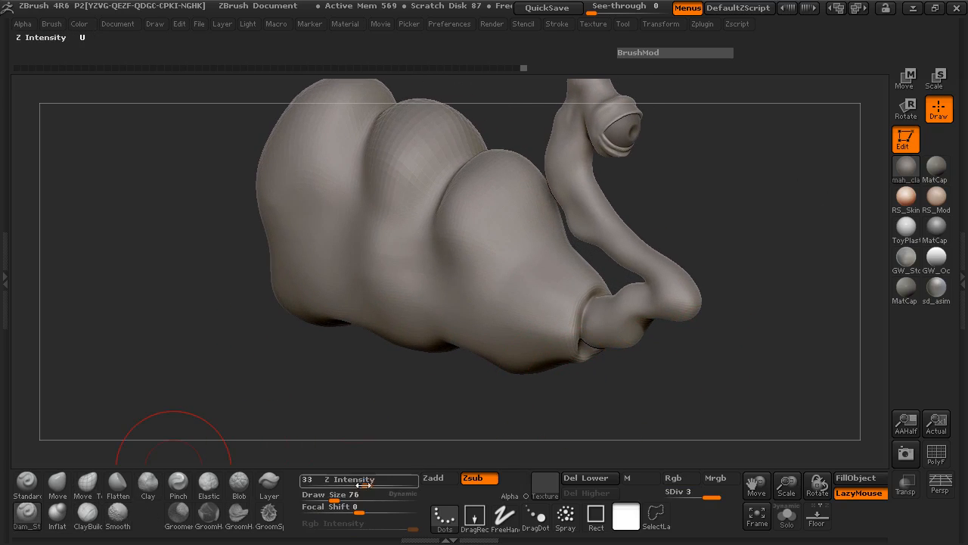
{"action": "left_click", "coordinate": [334, 479]}
{"action": "type", "text": "9"}
{"action": "key", "text": "Return"}
{"action": "left_click_drag", "start_coordinate": [348, 424], "coordinate": [393, 397]}
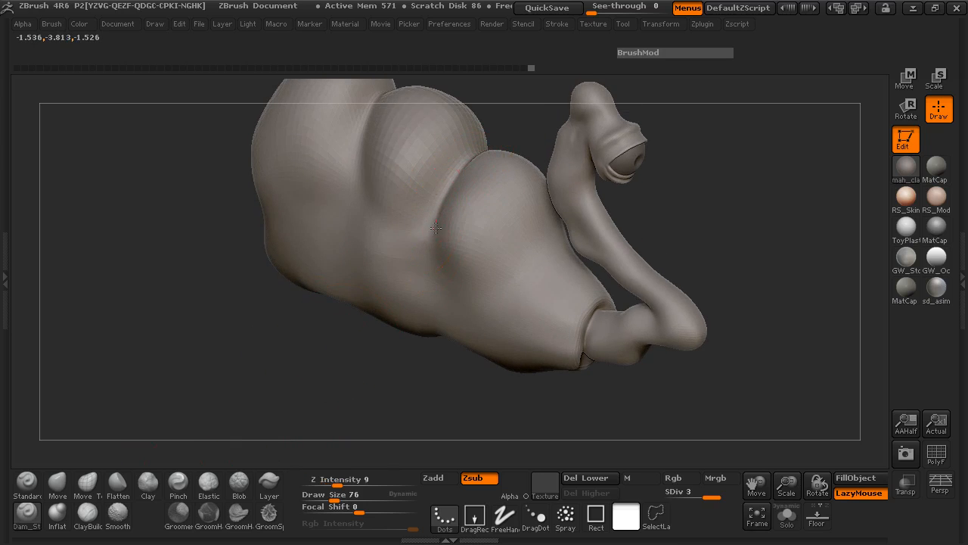
{"action": "left_click_drag", "start_coordinate": [431, 378], "coordinate": [427, 344]}
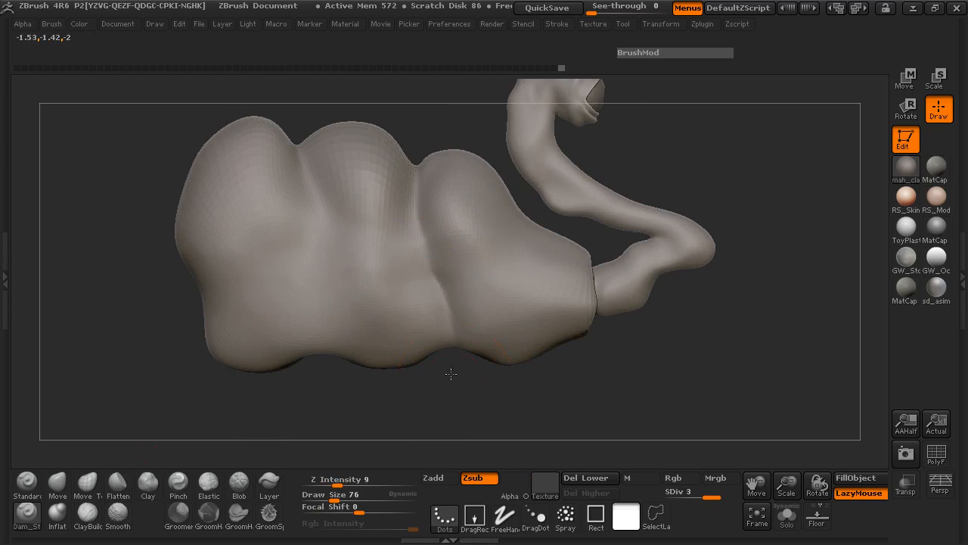
{"action": "left_click_drag", "start_coordinate": [456, 380], "coordinate": [432, 296]}
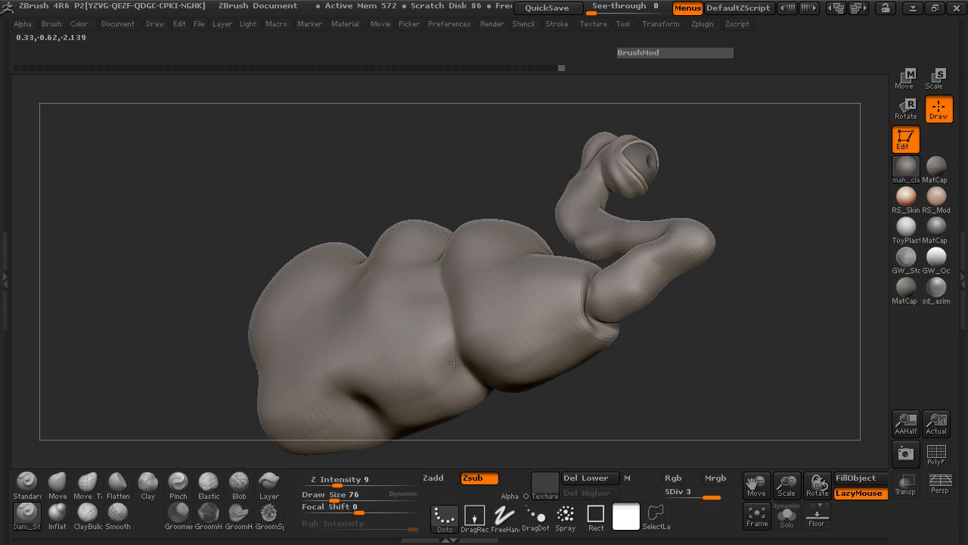
{"action": "mouse_move", "coordinate": [492, 392]}
{"action": "left_mouse_down"}
{"action": "mouse_move", "coordinate": [603, 458]}
{"action": "mouse_move", "coordinate": [655, 465]}
{"action": "mouse_move", "coordinate": [631, 342]}
{"action": "left_mouse_up"}
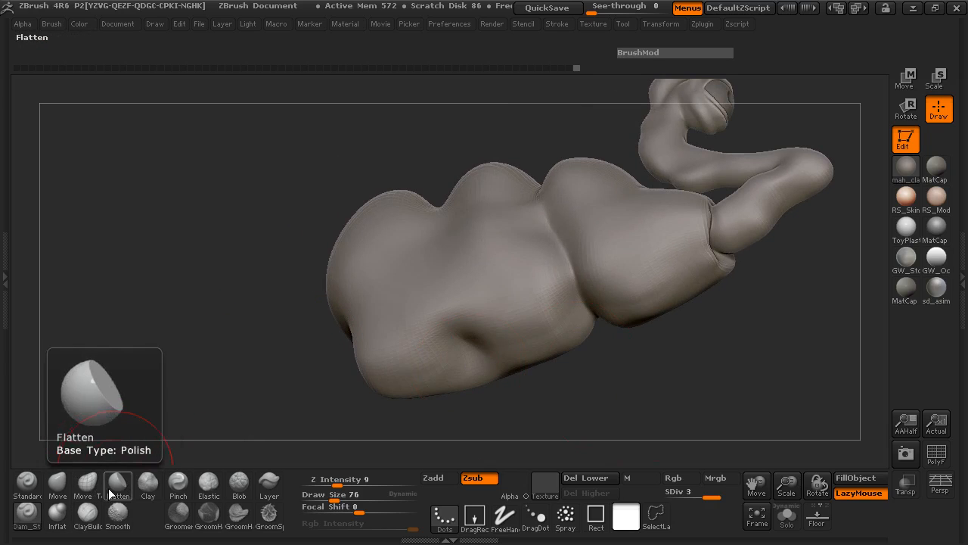
- Soften the lower dent between the middle and rear bulges with Move Topological, and carve a Dam_Standard crease between those humps
{"action": "left_click", "coordinate": [87, 482]}
{"action": "left_click_drag", "start_coordinate": [478, 343], "coordinate": [466, 348]}
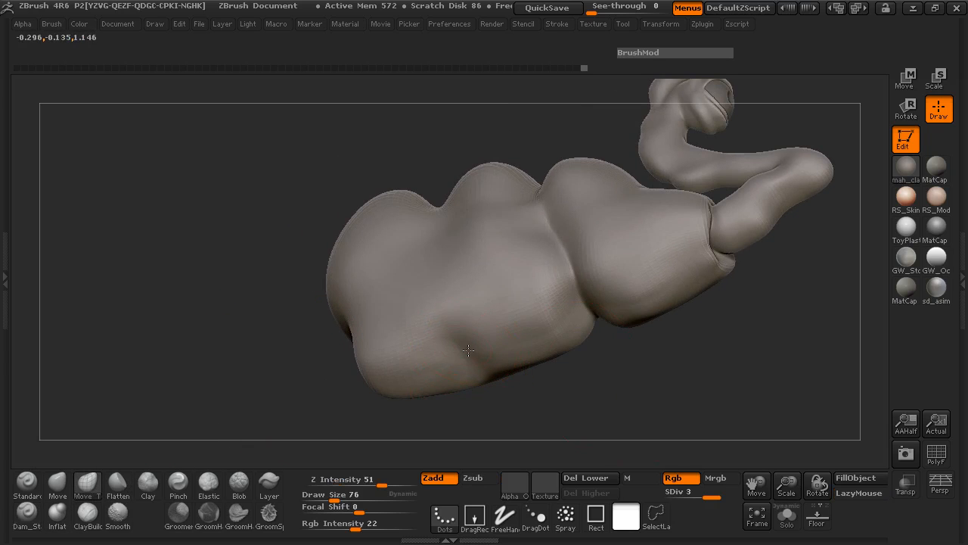
{"action": "left_click_drag", "start_coordinate": [297, 337], "coordinate": [459, 353]}
{"action": "key", "text": "shift"}
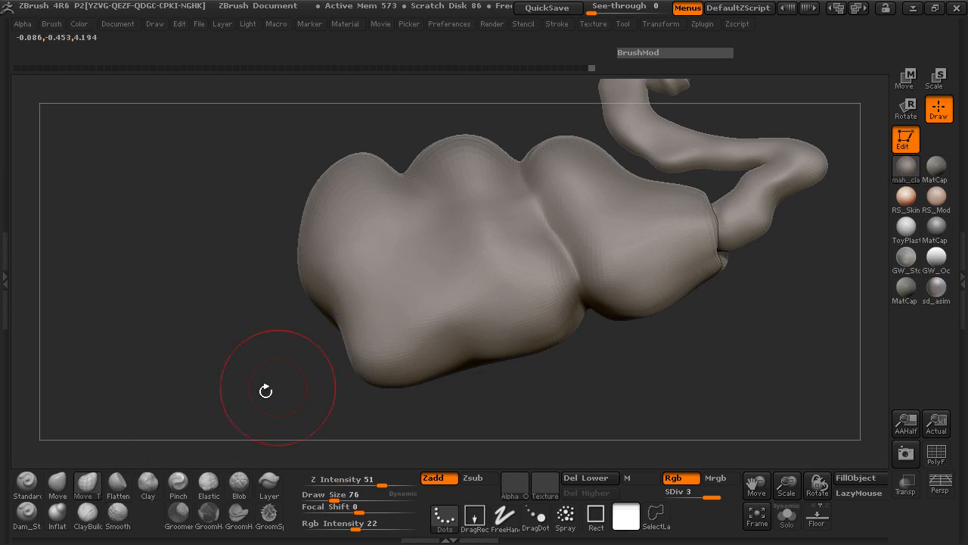
{"action": "left_click", "coordinate": [29, 513]}
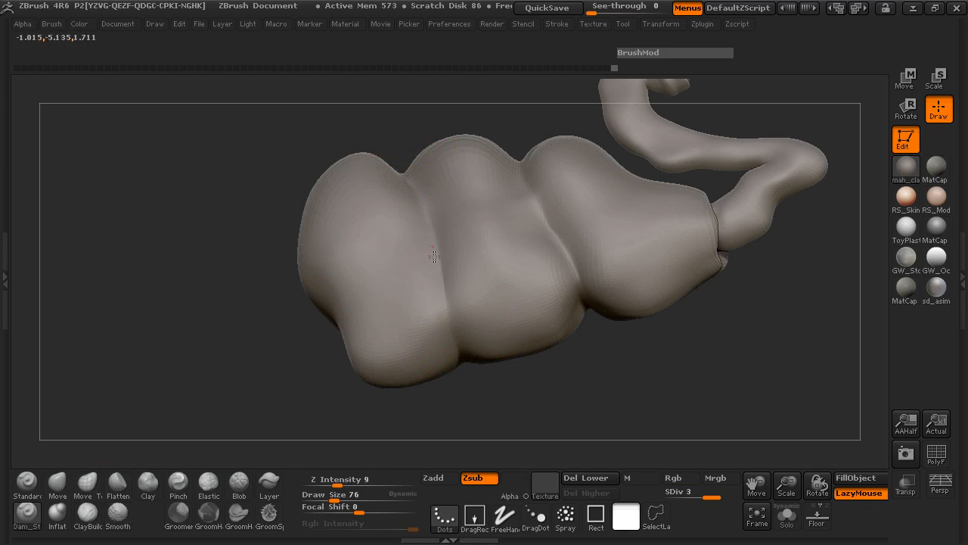
{"action": "mouse_move", "coordinate": [529, 408]}
{"action": "left_mouse_down"}
{"action": "mouse_move", "coordinate": [536, 416]}
{"action": "mouse_move", "coordinate": [262, 371]}
{"action": "mouse_move", "coordinate": [257, 431]}
{"action": "mouse_move", "coordinate": [309, 391]}
{"action": "mouse_move", "coordinate": [363, 410]}
{"action": "mouse_move", "coordinate": [480, 351]}
{"action": "mouse_move", "coordinate": [407, 348]}
{"action": "mouse_move", "coordinate": [394, 363]}
{"action": "mouse_move", "coordinate": [458, 341]}
{"action": "mouse_move", "coordinate": [446, 265]}
{"action": "mouse_move", "coordinate": [480, 288]}
{"action": "left_mouse_up"}
- Reshape the sides of the humps into fuller volumes using the Move Topological brush at draw size 151
{"action": "left_click", "coordinate": [87, 484]}
{"action": "key", "text": "space"}
{"action": "key", "text": "space"}
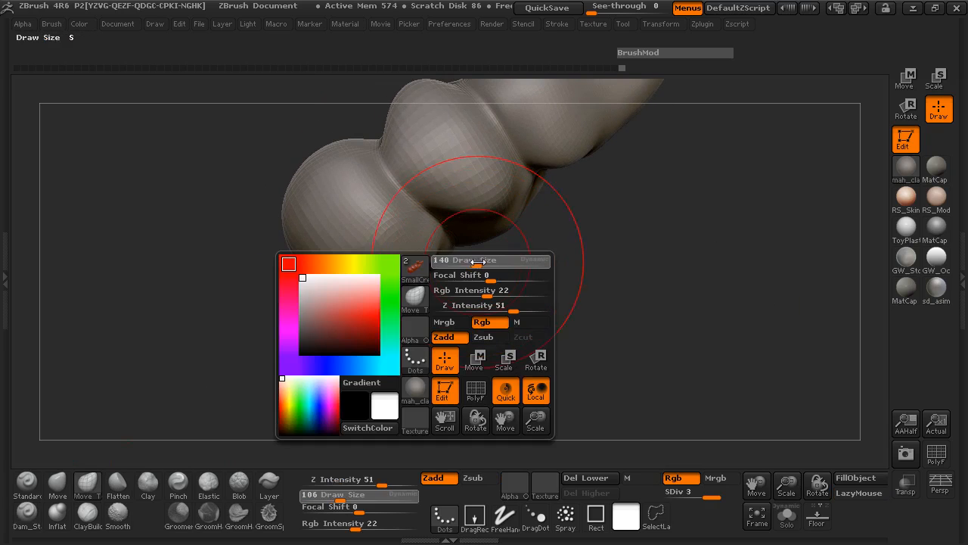
{"action": "mouse_move", "coordinate": [434, 255]}
{"action": "left_mouse_down"}
{"action": "mouse_move", "coordinate": [461, 245]}
{"action": "mouse_move", "coordinate": [468, 260]}
{"action": "mouse_move", "coordinate": [587, 234]}
{"action": "mouse_move", "coordinate": [605, 220]}
{"action": "mouse_move", "coordinate": [552, 236]}
{"action": "mouse_move", "coordinate": [571, 168]}
{"action": "left_mouse_up"}
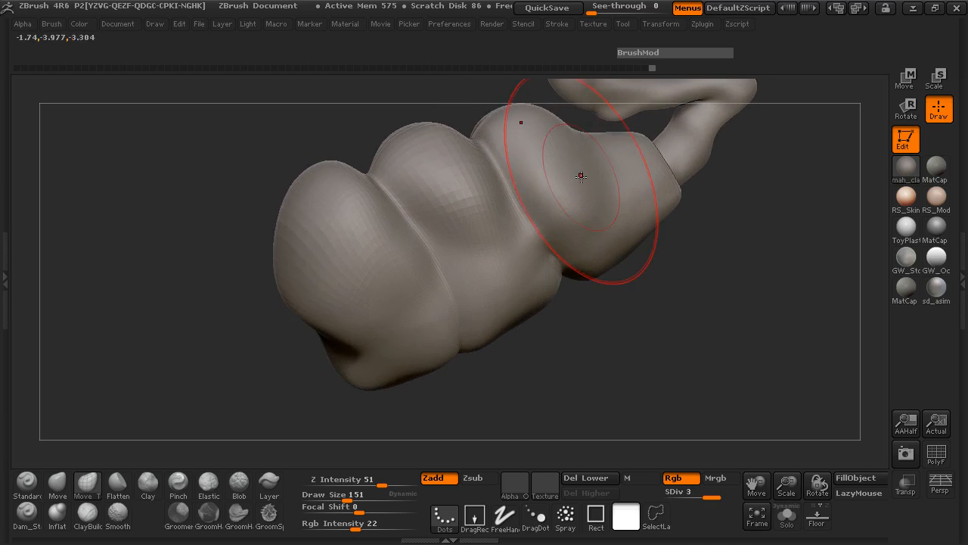
{"action": "mouse_move", "coordinate": [572, 205]}
{"action": "left_mouse_down"}
{"action": "mouse_move", "coordinate": [640, 219]}
{"action": "mouse_move", "coordinate": [648, 259]}
{"action": "mouse_move", "coordinate": [641, 371]}
{"action": "mouse_move", "coordinate": [630, 371]}
{"action": "left_mouse_up"}
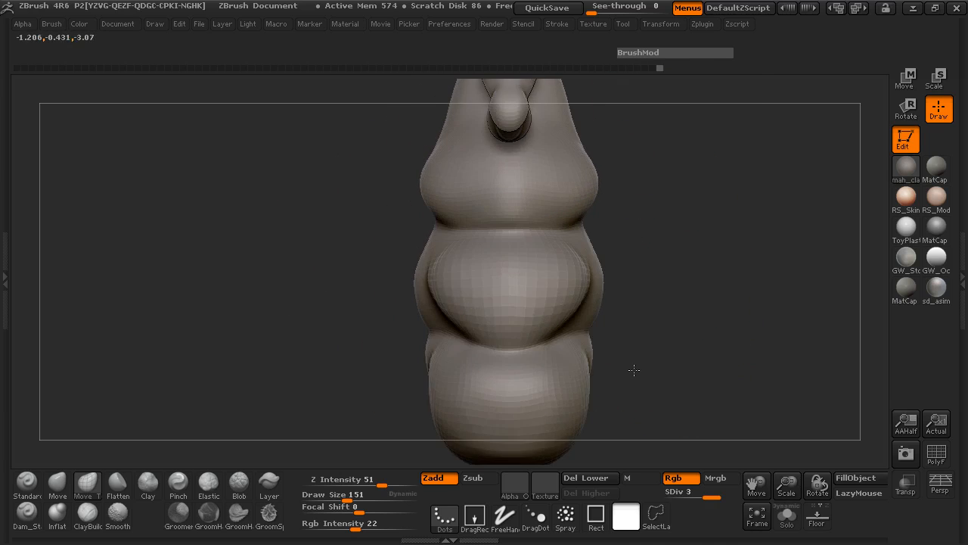
- Set the draw size to 93 and round out the sides of the middle hump
{"action": "mouse_move", "coordinate": [628, 256]}
{"action": "left_mouse_down"}
{"action": "mouse_move", "coordinate": [652, 275]}
{"action": "mouse_move", "coordinate": [579, 289]}
{"action": "left_mouse_up"}
{"action": "key", "text": "space"}
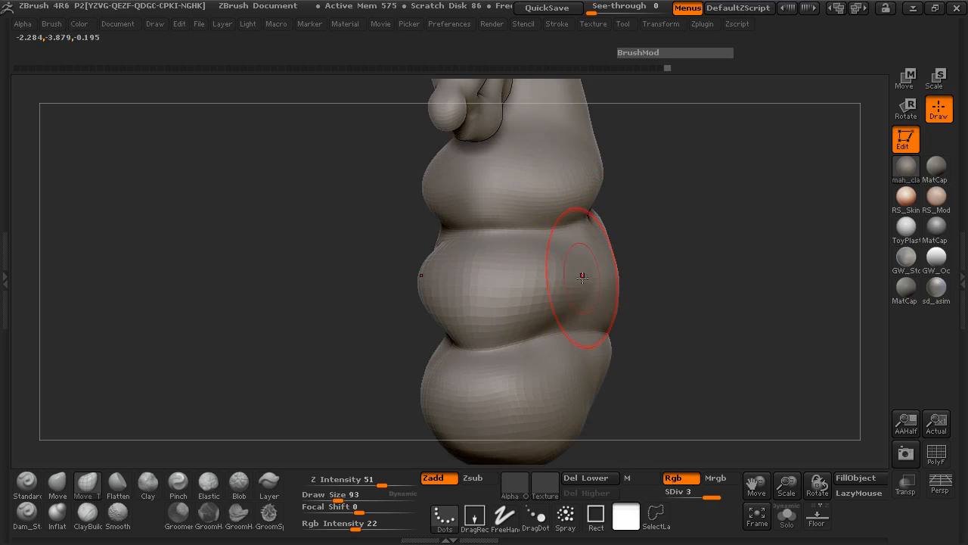
{"action": "mouse_move", "coordinate": [568, 296]}
{"action": "left_mouse_down"}
{"action": "mouse_move", "coordinate": [558, 330]}
{"action": "mouse_move", "coordinate": [624, 310]}
{"action": "mouse_move", "coordinate": [505, 281]}
{"action": "left_mouse_up"}
{"action": "mouse_move", "coordinate": [327, 253]}
{"action": "left_mouse_down"}
{"action": "mouse_move", "coordinate": [353, 214]}
{"action": "mouse_move", "coordinate": [333, 222]}
{"action": "mouse_move", "coordinate": [266, 156]}
{"action": "mouse_move", "coordinate": [275, 220]}
{"action": "mouse_move", "coordinate": [289, 220]}
{"action": "mouse_move", "coordinate": [255, 230]}
{"action": "mouse_move", "coordinate": [400, 221]}
{"action": "mouse_move", "coordinate": [287, 198]}
{"action": "mouse_move", "coordinate": [364, 236]}
{"action": "mouse_move", "coordinate": [281, 259]}
{"action": "mouse_move", "coordinate": [305, 298]}
{"action": "mouse_move", "coordinate": [384, 237]}
{"action": "left_mouse_up"}
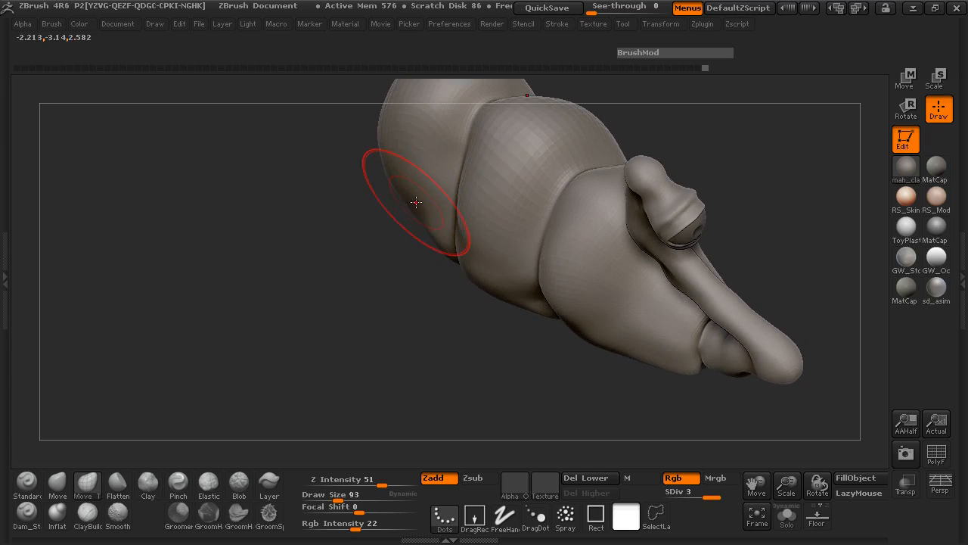
- Pull the lower rear corner into a rounder end for the rear hump and smooth its surface
{"action": "mouse_move", "coordinate": [374, 228]}
{"action": "left_mouse_down"}
{"action": "mouse_move", "coordinate": [540, 267]}
{"action": "mouse_move", "coordinate": [536, 311]}
{"action": "mouse_move", "coordinate": [566, 370]}
{"action": "mouse_move", "coordinate": [525, 396]}
{"action": "left_mouse_up"}
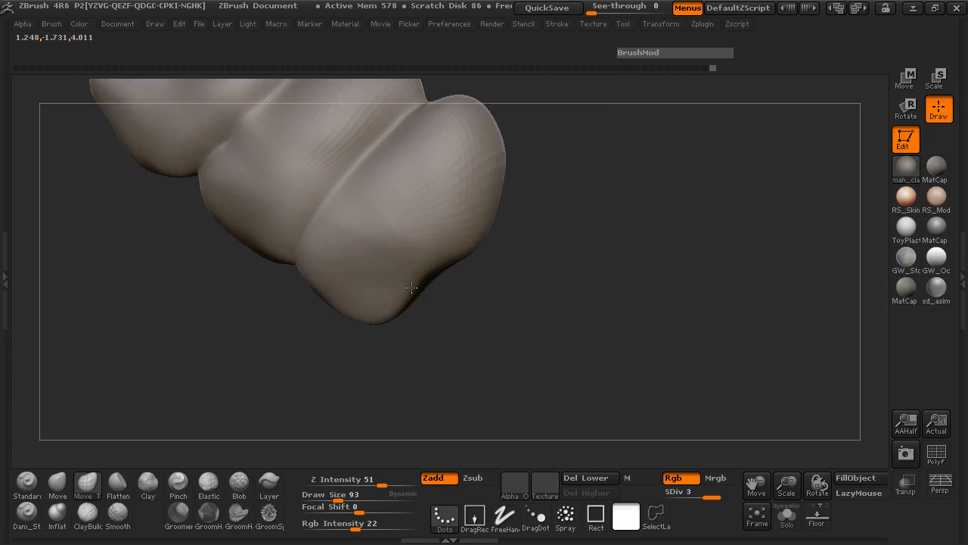
{"action": "left_click_drag", "start_coordinate": [355, 327], "coordinate": [466, 312]}
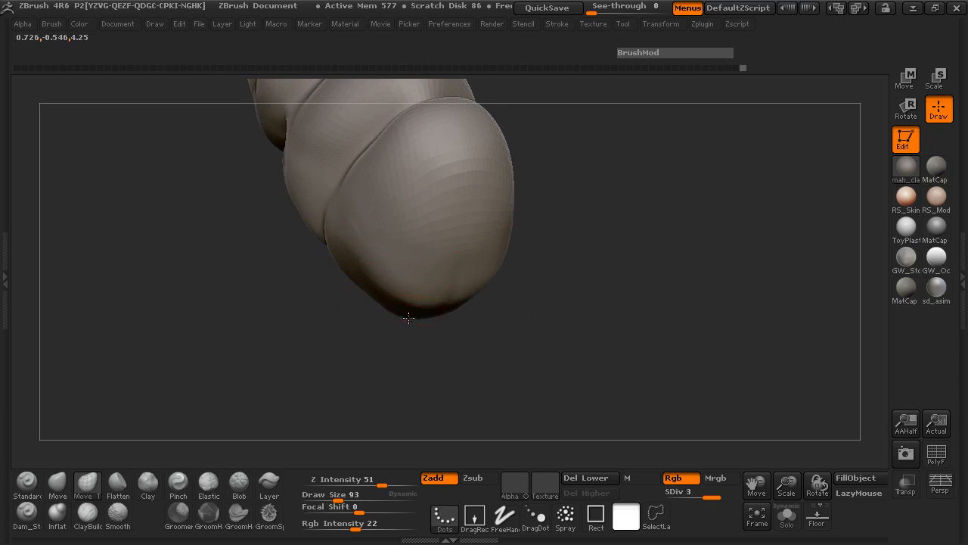
{"action": "left_click_drag", "start_coordinate": [423, 325], "coordinate": [432, 283], "text": "shift"}
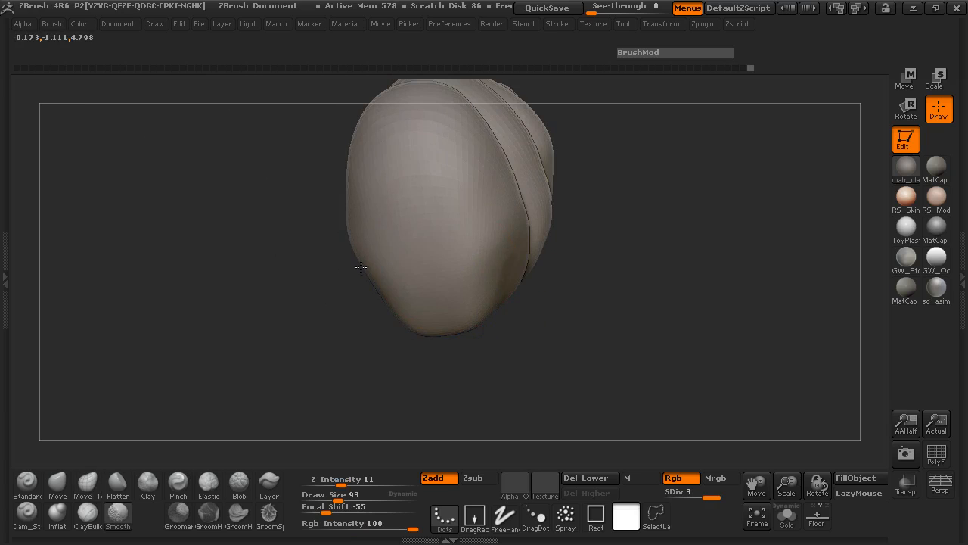
{"action": "mouse_move", "coordinate": [340, 281]}
{"action": "left_mouse_down"}
{"action": "mouse_move", "coordinate": [471, 266]}
{"action": "mouse_move", "coordinate": [538, 290]}
{"action": "mouse_move", "coordinate": [538, 299]}
{"action": "mouse_move", "coordinate": [430, 312]}
{"action": "mouse_move", "coordinate": [491, 304]}
{"action": "mouse_move", "coordinate": [500, 332]}
{"action": "left_mouse_up"}
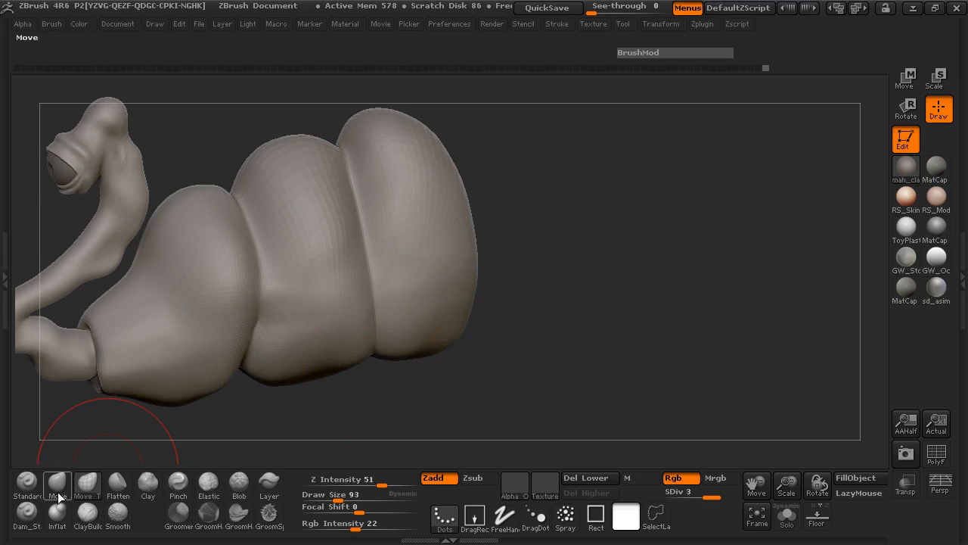
- Deepen the crease between the middle and rear humps from top to underside with the Dam_Standard brush
{"action": "left_click", "coordinate": [29, 514]}
{"action": "left_click_drag", "start_coordinate": [350, 177], "coordinate": [368, 251]}
{"action": "left_click_drag", "start_coordinate": [436, 391], "coordinate": [361, 330]}
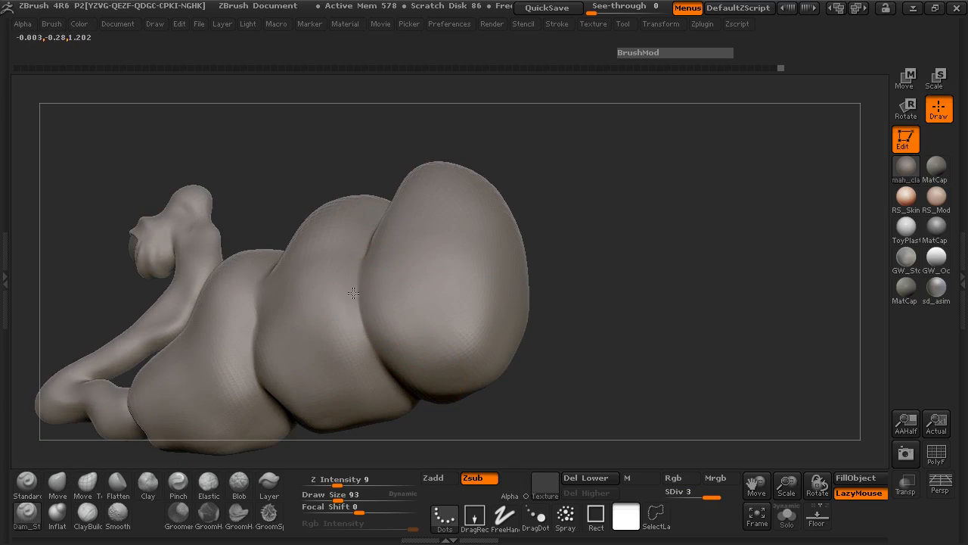
{"action": "left_click_drag", "start_coordinate": [367, 129], "coordinate": [391, 335]}
{"action": "left_click_drag", "start_coordinate": [564, 268], "coordinate": [573, 341]}
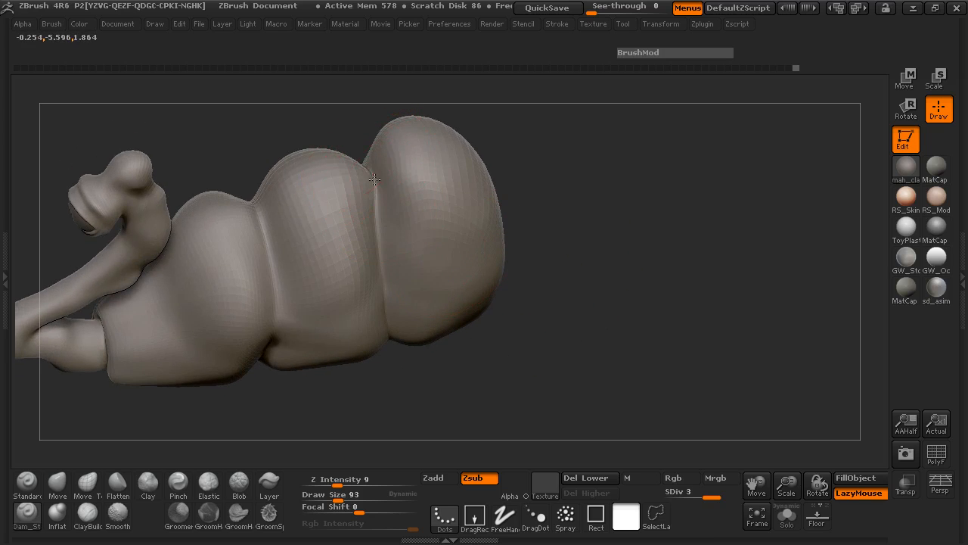
{"action": "mouse_move", "coordinate": [434, 378]}
{"action": "left_mouse_down"}
{"action": "mouse_move", "coordinate": [392, 256]}
{"action": "mouse_move", "coordinate": [421, 303]}
{"action": "mouse_move", "coordinate": [416, 296]}
{"action": "left_mouse_up"}
- Deepen the crease between the front and middle humps along the flank and around the underside
{"action": "left_click_drag", "start_coordinate": [257, 236], "coordinate": [260, 227]}
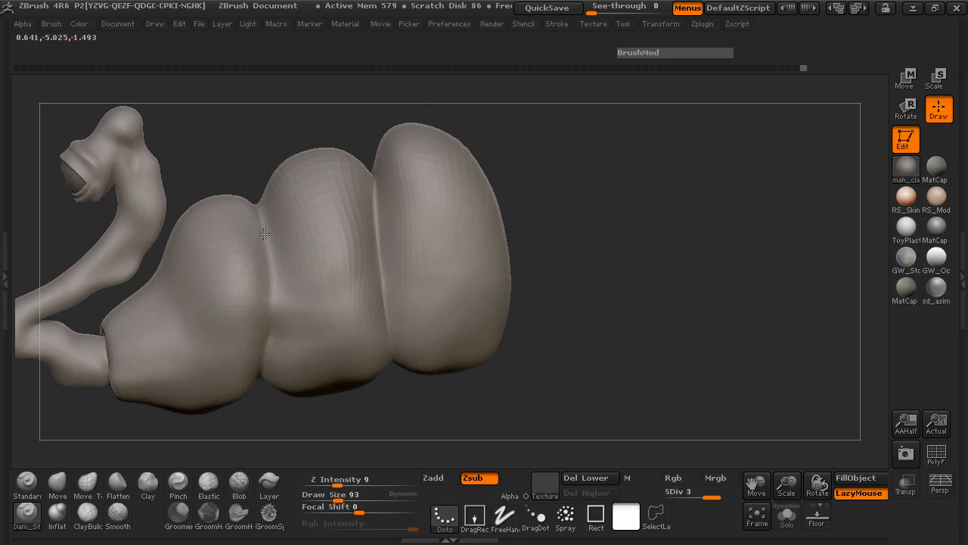
{"action": "left_click_drag", "start_coordinate": [276, 312], "coordinate": [270, 282]}
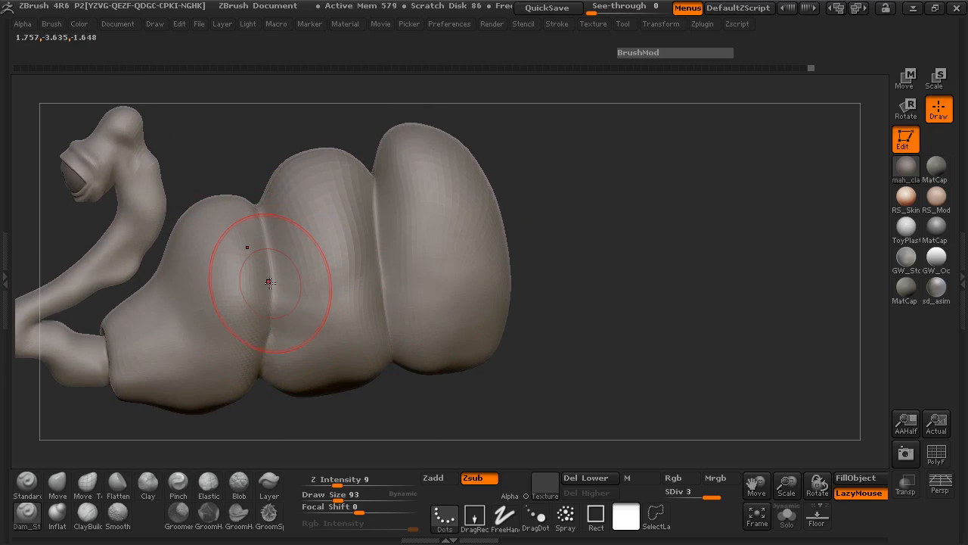
{"action": "left_click_drag", "start_coordinate": [265, 410], "coordinate": [281, 320]}
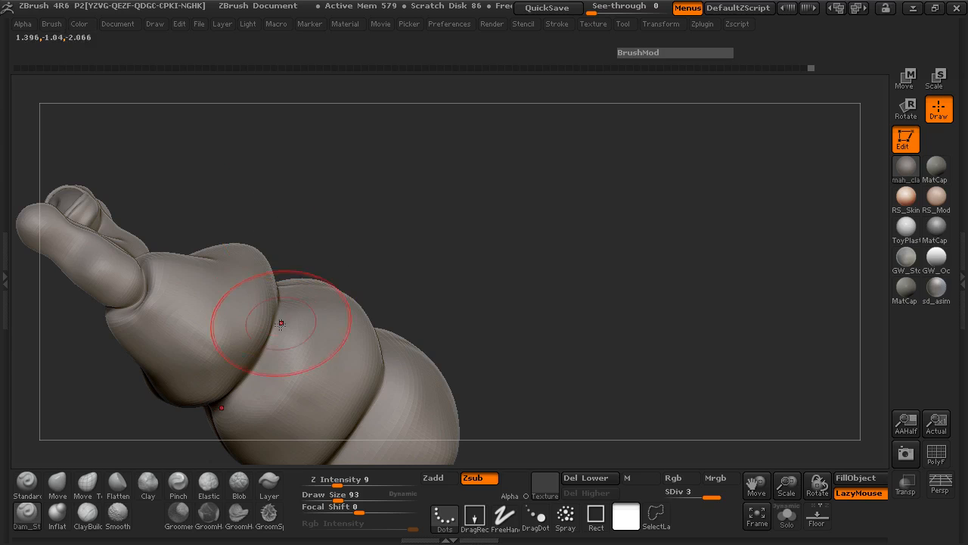
{"action": "left_click_drag", "start_coordinate": [248, 368], "coordinate": [271, 325]}
{"action": "mouse_move", "coordinate": [447, 261]}
{"action": "left_mouse_down"}
{"action": "mouse_move", "coordinate": [404, 285]}
{"action": "mouse_move", "coordinate": [452, 179]}
{"action": "mouse_move", "coordinate": [439, 216]}
{"action": "left_mouse_up"}
{"action": "left_click_drag", "start_coordinate": [331, 225], "coordinate": [305, 244]}
{"action": "left_click_drag", "start_coordinate": [402, 168], "coordinate": [346, 281]}
{"action": "left_click_drag", "start_coordinate": [321, 233], "coordinate": [411, 185]}
{"action": "left_click_drag", "start_coordinate": [475, 148], "coordinate": [472, 190], "text": "shift"}
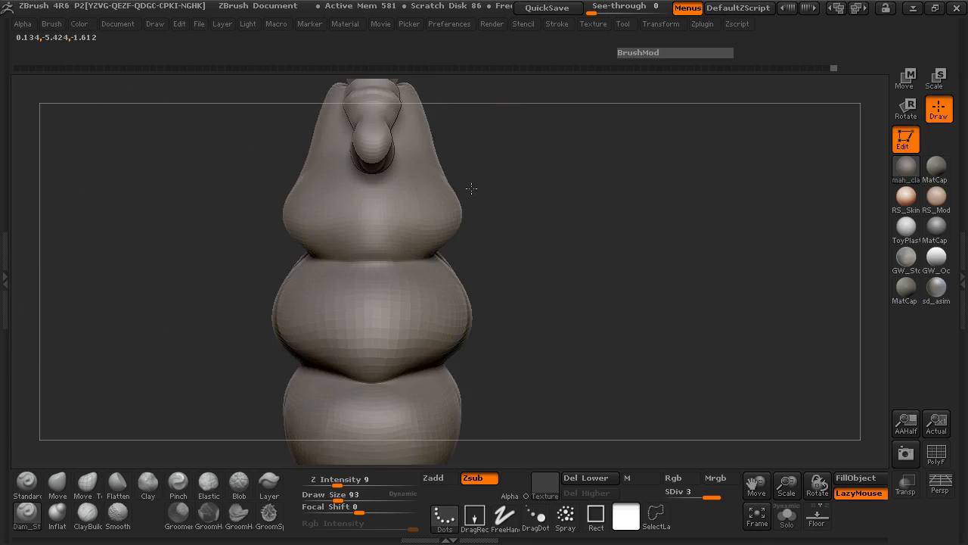
- Reshape the sides of the front segment toward the neck opening with the Move Topological brush
{"action": "left_click", "coordinate": [87, 482]}
{"action": "left_click_drag", "start_coordinate": [176, 241], "coordinate": [91, 233]}
{"action": "left_click_drag", "start_coordinate": [515, 174], "coordinate": [447, 161]}
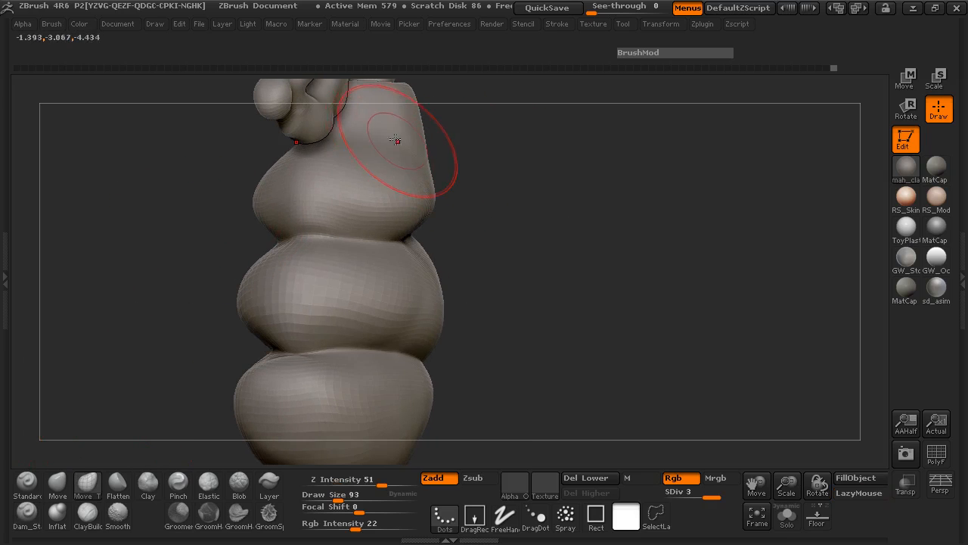
{"action": "left_click_drag", "start_coordinate": [374, 128], "coordinate": [379, 116]}
{"action": "left_click_drag", "start_coordinate": [546, 167], "coordinate": [445, 201]}
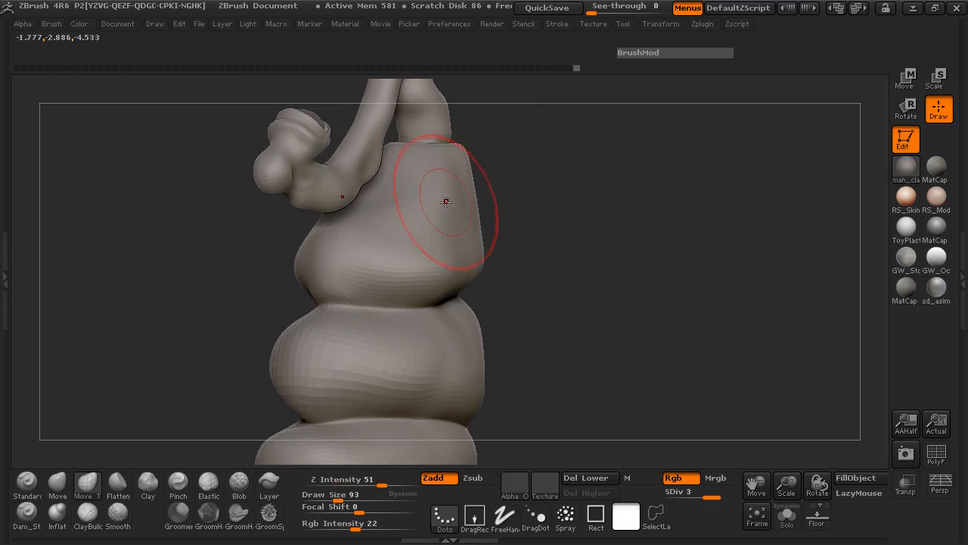
{"action": "mouse_move", "coordinate": [564, 182]}
{"action": "left_mouse_down"}
{"action": "mouse_move", "coordinate": [464, 196]}
{"action": "mouse_move", "coordinate": [454, 184]}
{"action": "left_mouse_up"}
{"action": "mouse_move", "coordinate": [546, 197]}
{"action": "left_mouse_down"}
{"action": "mouse_move", "coordinate": [356, 240]}
{"action": "mouse_move", "coordinate": [353, 265]}
{"action": "mouse_move", "coordinate": [370, 286]}
{"action": "mouse_move", "coordinate": [506, 307]}
{"action": "left_mouse_up"}
- Try pulling pointed folds out of the rim around the neck opening with the SnakeHook brush at draw size 52
{"action": "left_click_drag", "start_coordinate": [576, 265], "coordinate": [682, 293]}
{"action": "left_click", "coordinate": [57, 522]}
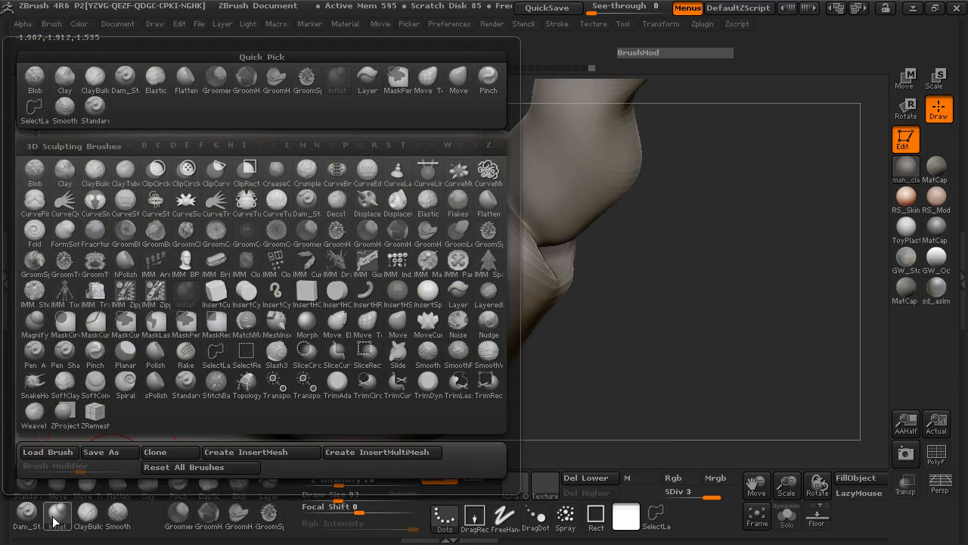
{"action": "left_click", "coordinate": [40, 383]}
{"action": "left_click_drag", "start_coordinate": [492, 222], "coordinate": [515, 216]}
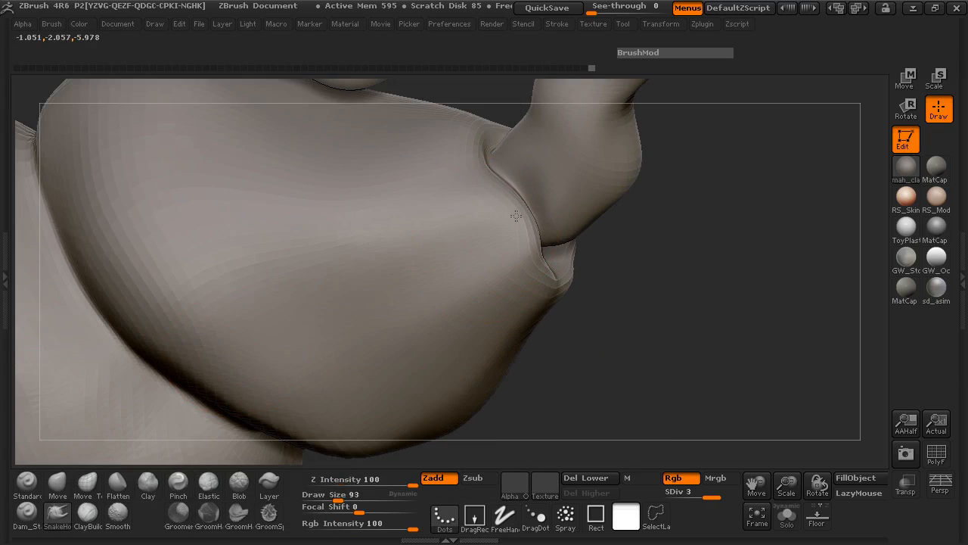
{"action": "left_click_drag", "start_coordinate": [630, 264], "coordinate": [614, 244]}
{"action": "key", "text": "space"}
{"action": "mouse_move", "coordinate": [503, 208]}
{"action": "left_mouse_down"}
{"action": "mouse_move", "coordinate": [491, 209]}
{"action": "mouse_move", "coordinate": [532, 205]}
{"action": "left_mouse_up"}
{"action": "left_click_drag", "start_coordinate": [615, 230], "coordinate": [614, 252]}
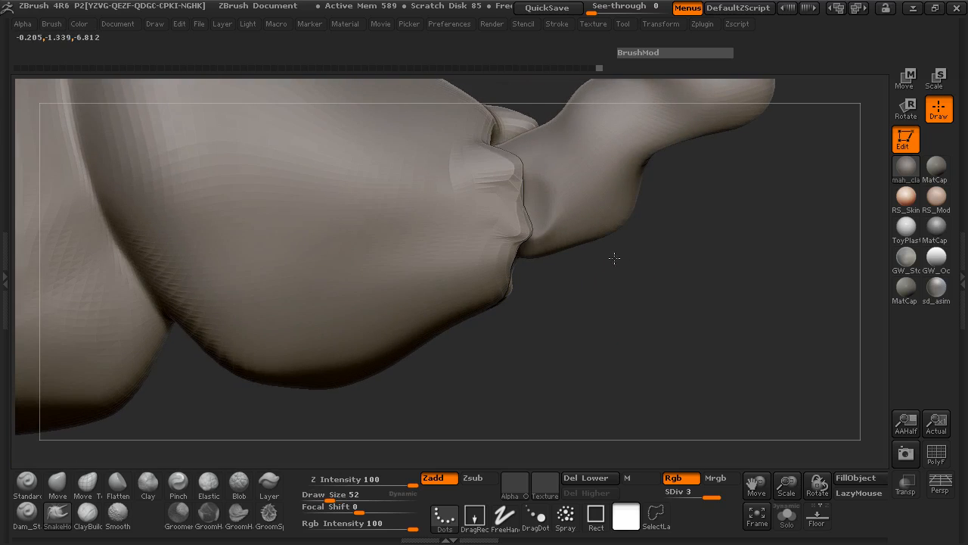
- Undo the SnakeHook strokes on the neck opening's rim
{"action": "key", "text": "ctrl+z"}
{"action": "key", "text": "ctrl+z"}
{"action": "key", "text": "ctrl+z"}
- Thicken the rim around the neck opening with the Inflat brush at Z Intensity 3
{"action": "mouse_move", "coordinate": [594, 310]}
{"action": "left_mouse_down"}
{"action": "mouse_move", "coordinate": [623, 307]}
{"action": "mouse_move", "coordinate": [166, 459]}
{"action": "left_mouse_up"}
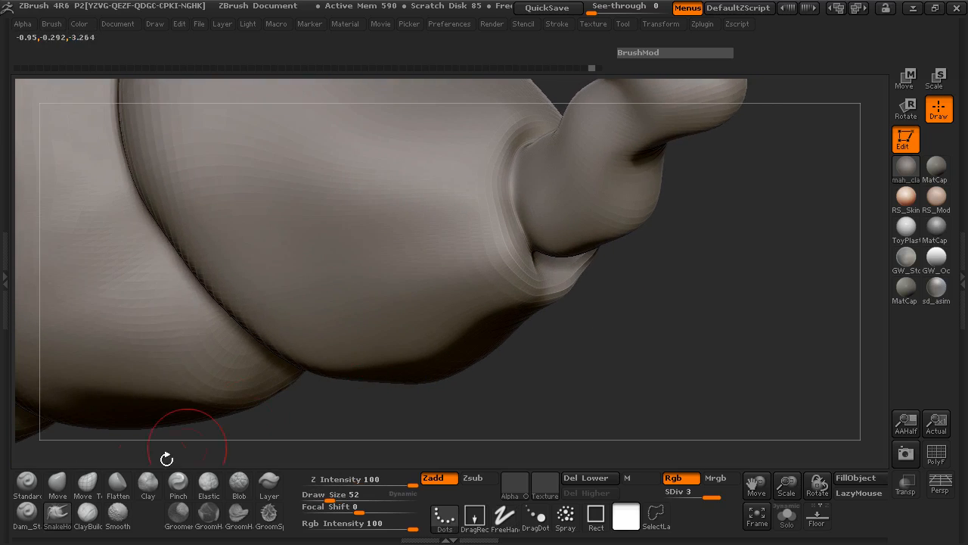
{"action": "left_click", "coordinate": [64, 515]}
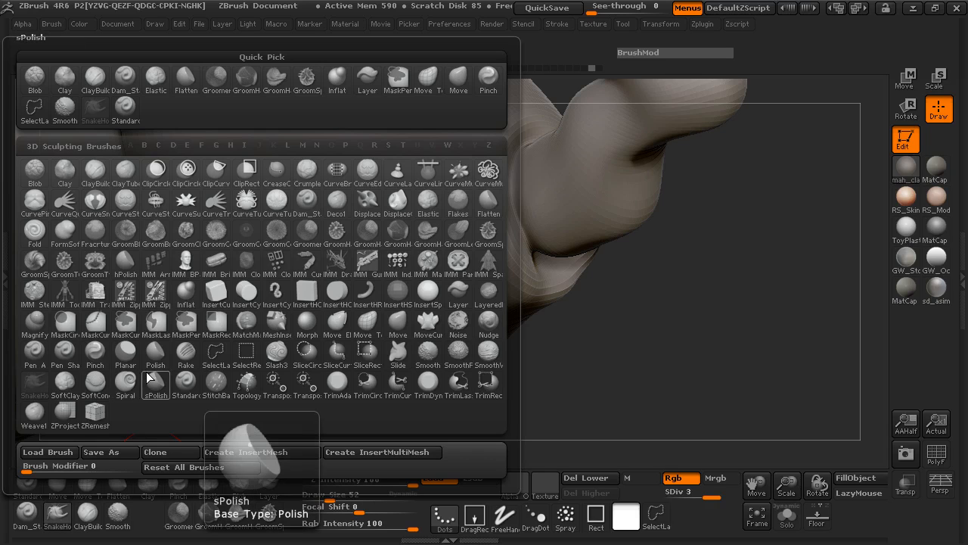
{"action": "key", "text": "i"}
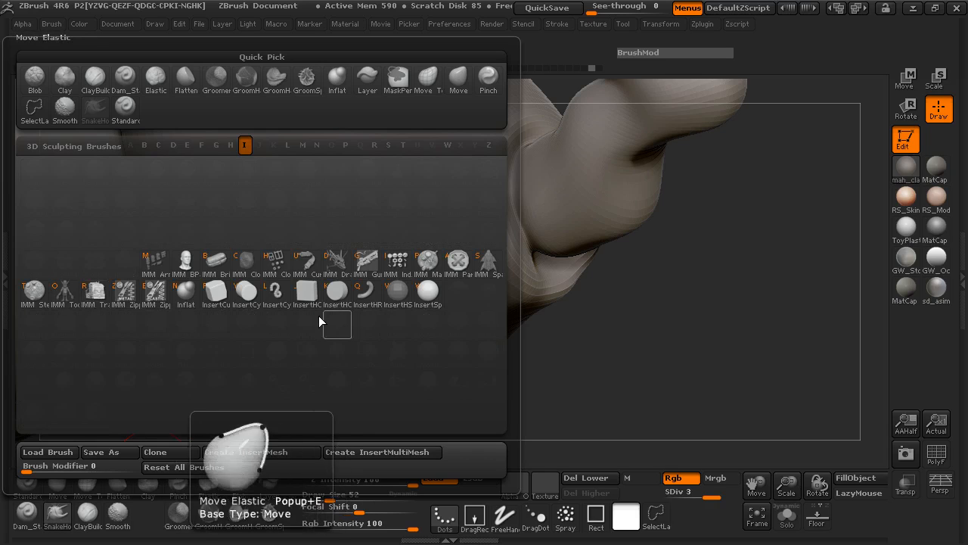
{"action": "left_click", "coordinate": [187, 294]}
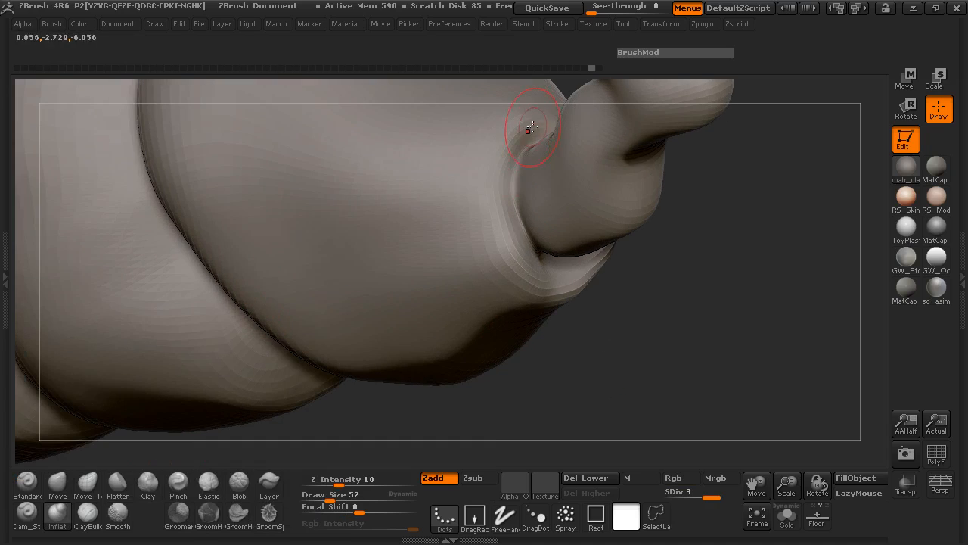
{"action": "left_click_drag", "start_coordinate": [339, 479], "coordinate": [324, 483]}
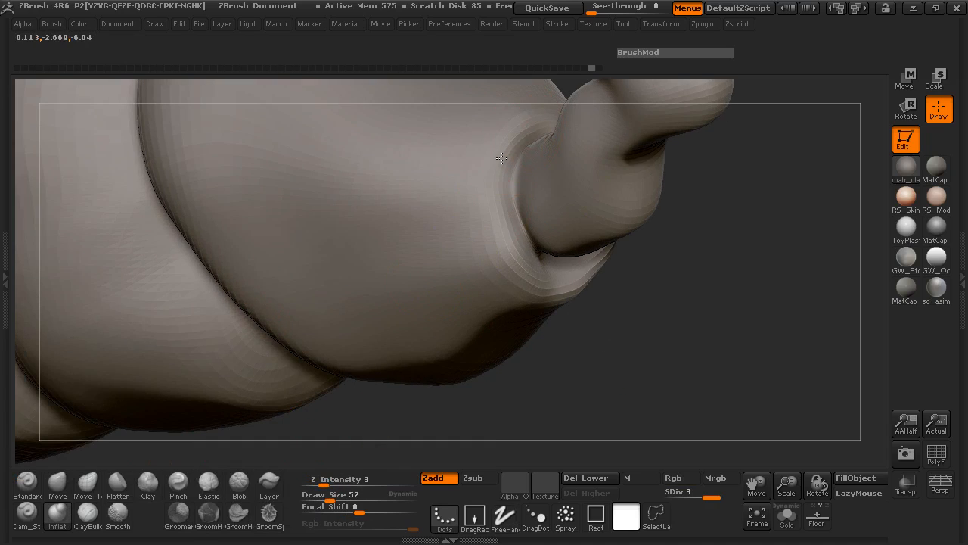
{"action": "left_click_drag", "start_coordinate": [514, 139], "coordinate": [511, 229]}
{"action": "mouse_move", "coordinate": [568, 276]}
{"action": "left_mouse_down"}
{"action": "mouse_move", "coordinate": [609, 218]}
{"action": "mouse_move", "coordinate": [594, 263]}
{"action": "mouse_move", "coordinate": [465, 296]}
{"action": "mouse_move", "coordinate": [519, 287]}
{"action": "left_mouse_up"}
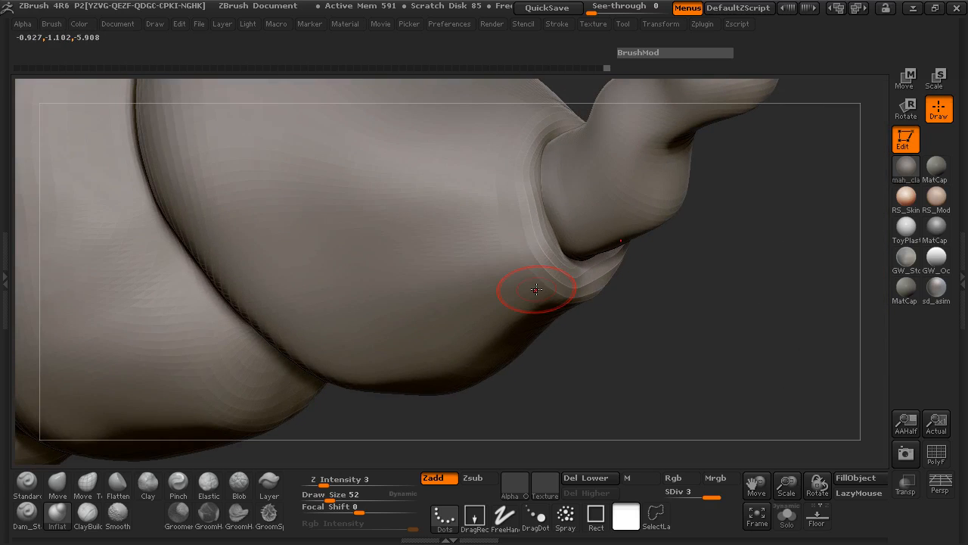
{"action": "key", "text": "shift"}
{"action": "mouse_move", "coordinate": [653, 292]}
{"action": "left_mouse_down"}
{"action": "mouse_move", "coordinate": [642, 292]}
{"action": "mouse_move", "coordinate": [622, 329]}
{"action": "mouse_move", "coordinate": [713, 320]}
{"action": "mouse_move", "coordinate": [691, 348]}
{"action": "mouse_move", "coordinate": [703, 337]}
{"action": "mouse_move", "coordinate": [696, 310]}
{"action": "mouse_move", "coordinate": [666, 325]}
{"action": "left_mouse_up"}
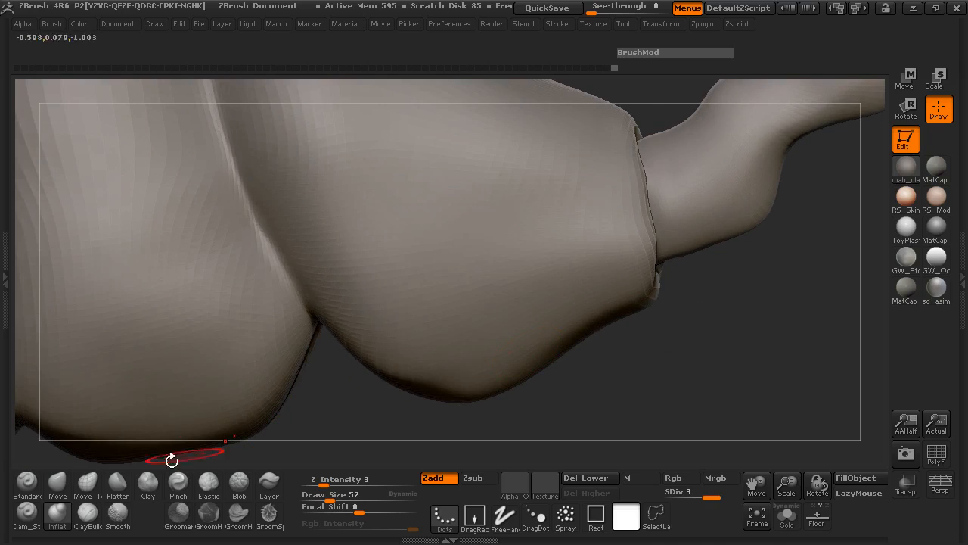
- Carve lengthwise folds into the neck where it enters the body with the Dam_Standard brush at draw size 52 and Z Intensity 9
{"action": "left_click", "coordinate": [27, 511]}
{"action": "mouse_move", "coordinate": [834, 309]}
{"action": "left_mouse_down"}
{"action": "mouse_move", "coordinate": [741, 192]}
{"action": "mouse_move", "coordinate": [726, 214]}
{"action": "mouse_move", "coordinate": [760, 155]}
{"action": "left_mouse_up"}
{"action": "left_click_drag", "start_coordinate": [703, 210], "coordinate": [724, 199]}
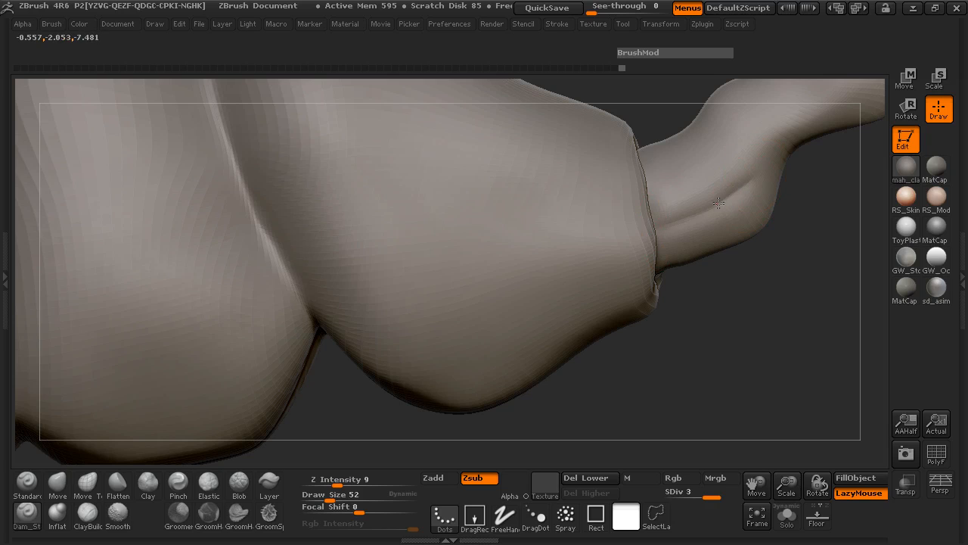
{"action": "left_click_drag", "start_coordinate": [764, 258], "coordinate": [756, 220]}
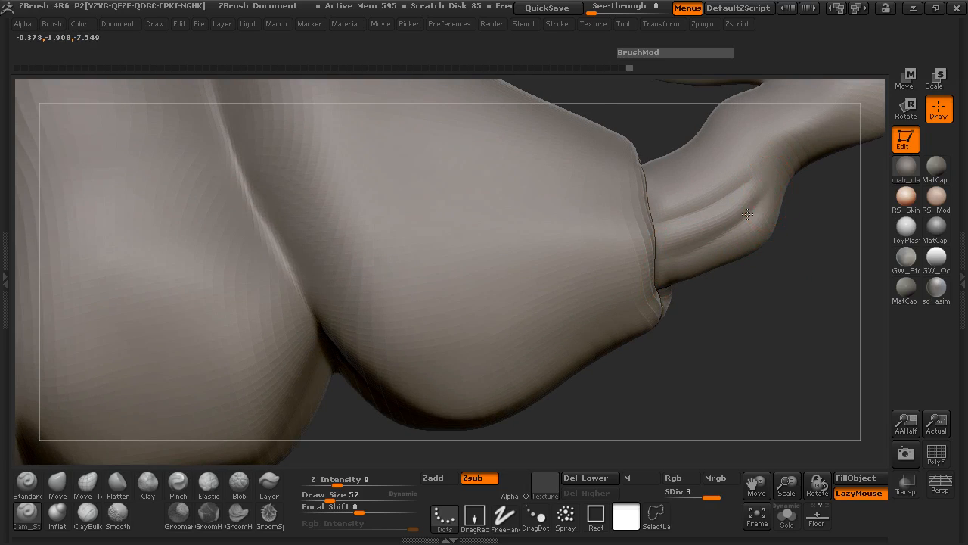
{"action": "left_click_drag", "start_coordinate": [753, 272], "coordinate": [752, 313]}
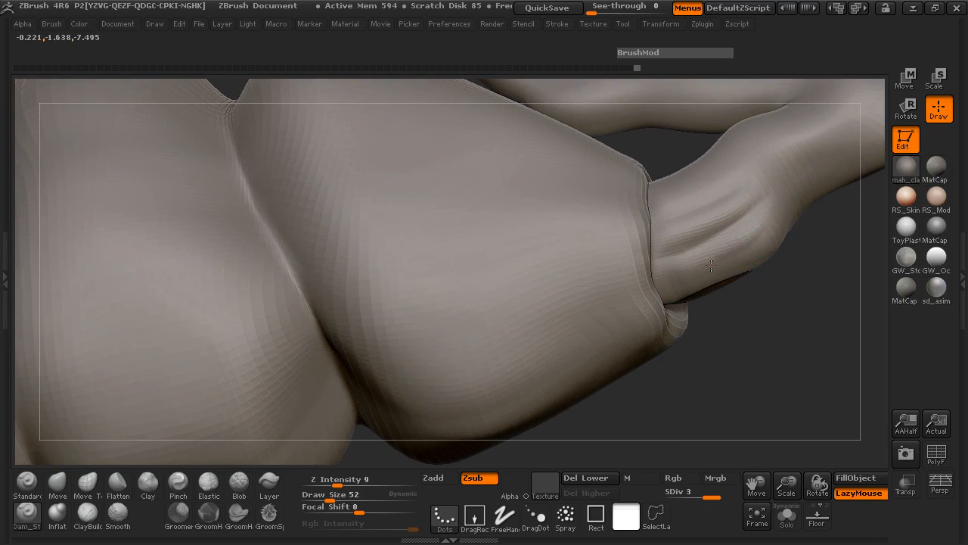
{"action": "mouse_move", "coordinate": [760, 217]}
{"action": "left_mouse_down"}
{"action": "mouse_move", "coordinate": [659, 272]}
{"action": "mouse_move", "coordinate": [722, 248]}
{"action": "left_mouse_up"}
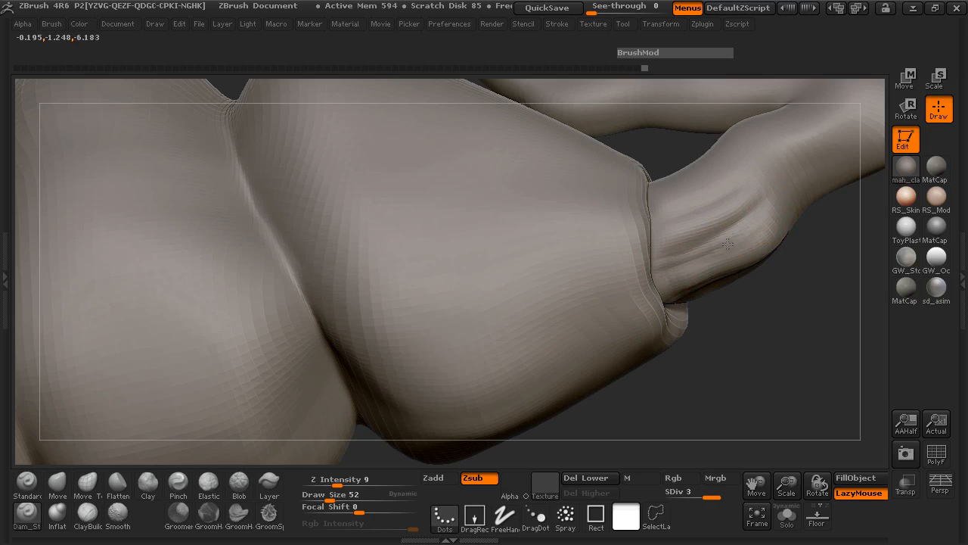
{"action": "left_click_drag", "start_coordinate": [760, 217], "coordinate": [687, 270]}
- Carve finer folds across the side of the neck base with the Dam_Standard brush at draw size 37
{"action": "mouse_move", "coordinate": [761, 285]}
{"action": "left_mouse_down"}
{"action": "mouse_move", "coordinate": [774, 298]}
{"action": "mouse_move", "coordinate": [782, 229]}
{"action": "mouse_move", "coordinate": [757, 313]}
{"action": "mouse_move", "coordinate": [680, 201]}
{"action": "left_mouse_up"}
{"action": "key", "text": "space"}
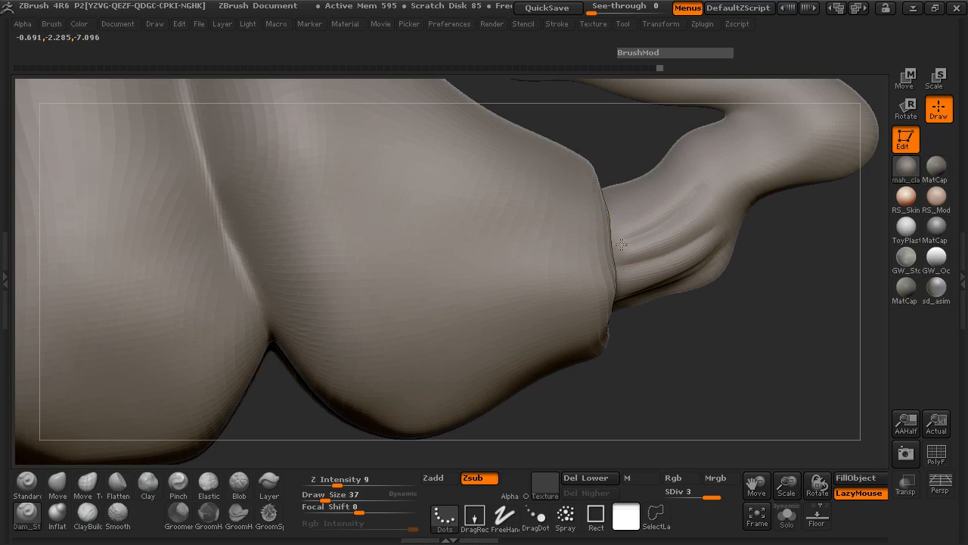
{"action": "mouse_move", "coordinate": [726, 281]}
{"action": "left_mouse_down"}
{"action": "mouse_move", "coordinate": [778, 281]}
{"action": "mouse_move", "coordinate": [795, 262]}
{"action": "mouse_move", "coordinate": [768, 304]}
{"action": "left_mouse_up"}
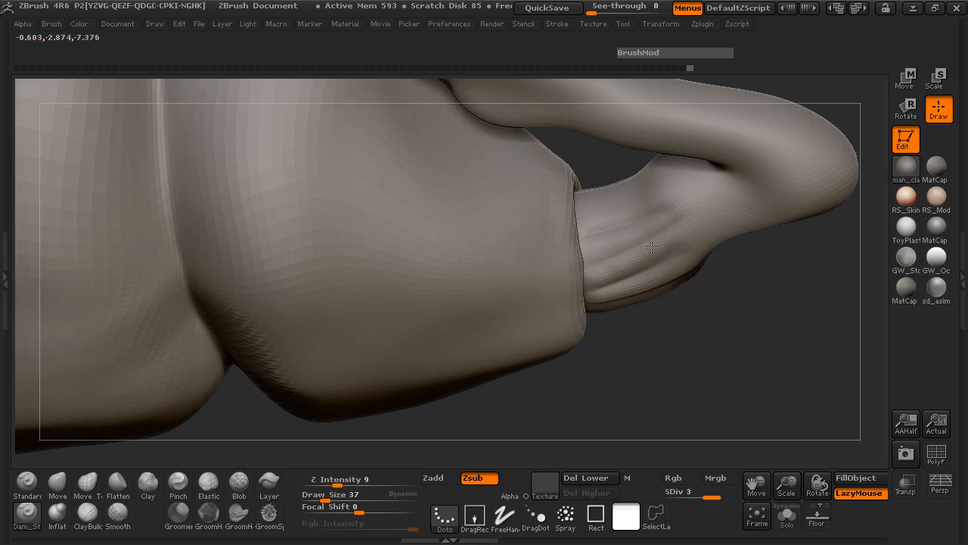
{"action": "left_click_drag", "start_coordinate": [738, 267], "coordinate": [745, 292]}
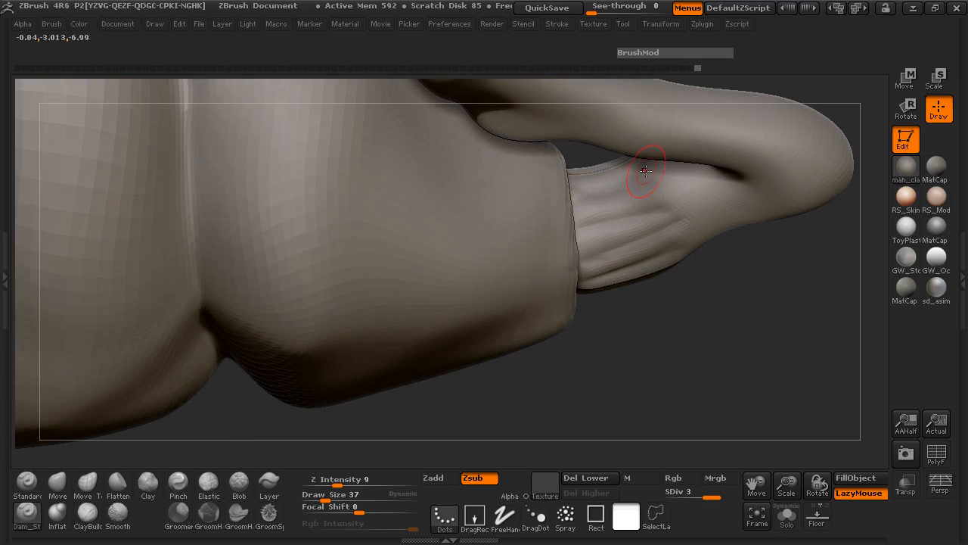
- Carve matching folds on the opposite side of the neck base and smooth their outer ends
{"action": "left_click_drag", "start_coordinate": [722, 310], "coordinate": [454, 265]}
{"action": "mouse_move", "coordinate": [332, 265]}
{"action": "left_mouse_down"}
{"action": "mouse_move", "coordinate": [290, 294]}
{"action": "mouse_move", "coordinate": [284, 323]}
{"action": "mouse_move", "coordinate": [378, 302]}
{"action": "left_mouse_up"}
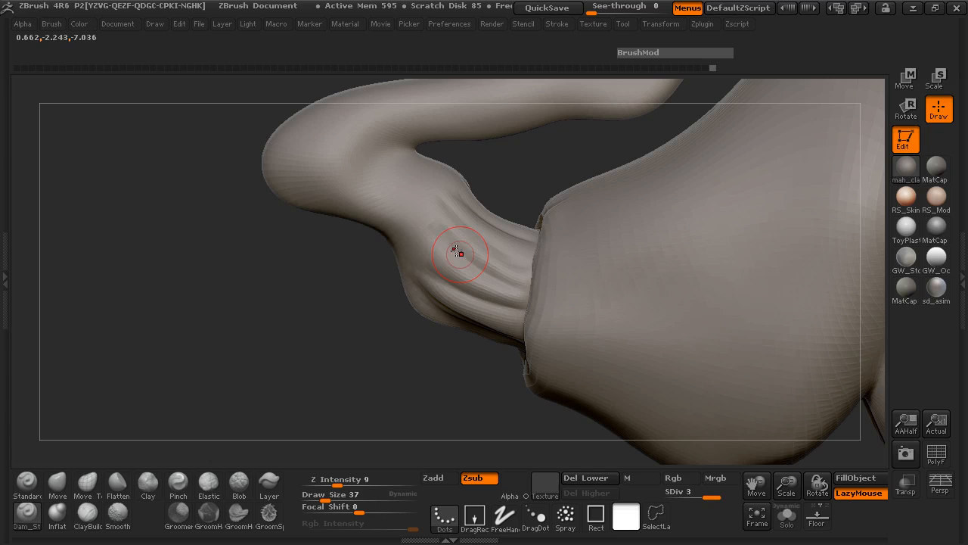
{"action": "left_click_drag", "start_coordinate": [505, 280], "coordinate": [520, 284]}
{"action": "left_click_drag", "start_coordinate": [258, 274], "coordinate": [335, 305]}
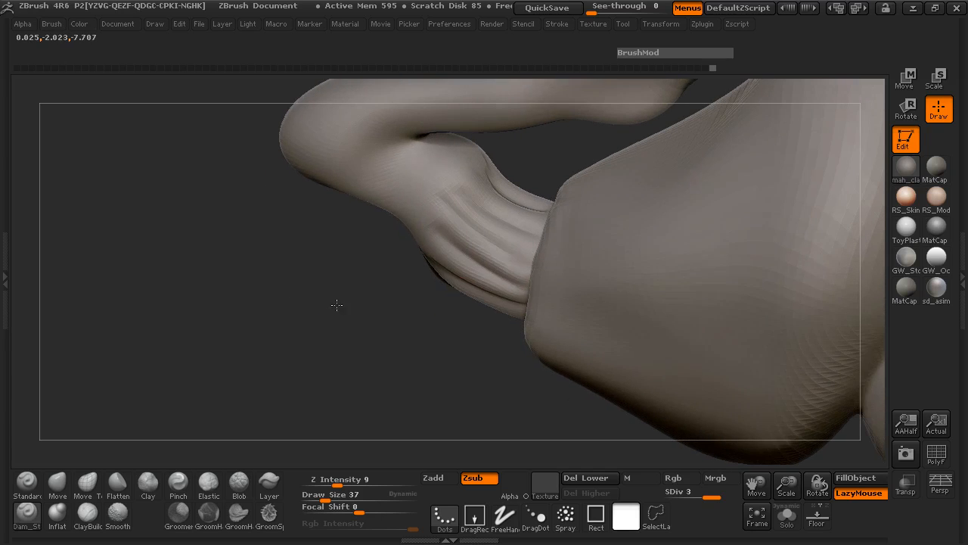
{"action": "left_click_drag", "start_coordinate": [503, 275], "coordinate": [441, 238], "text": "shift"}
{"action": "left_click_drag", "start_coordinate": [364, 280], "coordinate": [344, 320]}
{"action": "left_click_drag", "start_coordinate": [258, 351], "coordinate": [217, 354]}
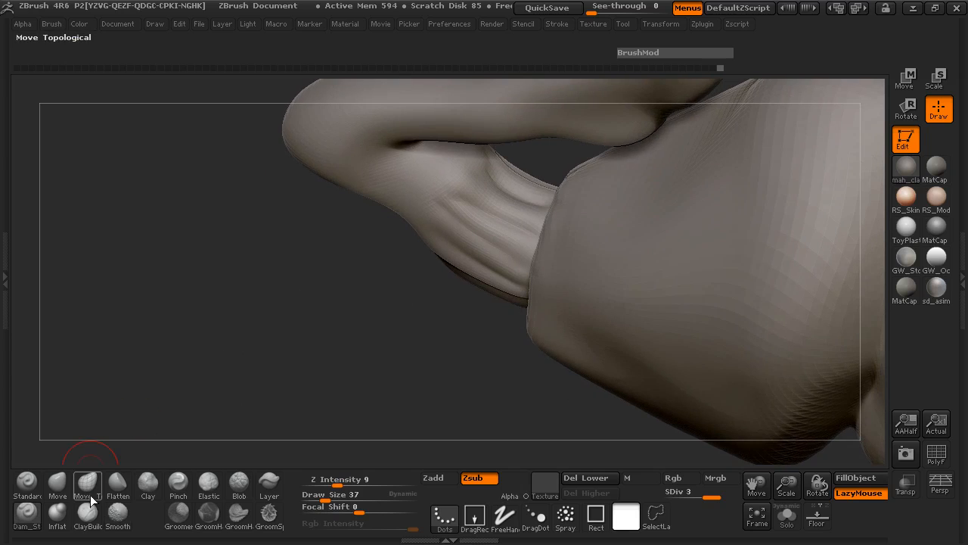
- Puff up the ridges between the neck folds with the Inflat brush at draw size 37 and Z Intensity 3
{"action": "left_click", "coordinate": [57, 516]}
{"action": "left_click_drag", "start_coordinate": [275, 328], "coordinate": [447, 221]}
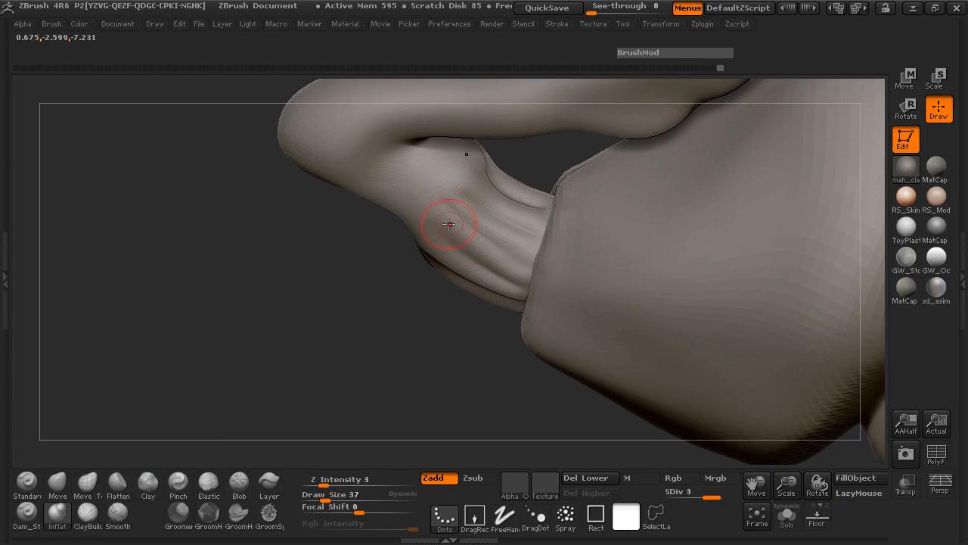
{"action": "mouse_move", "coordinate": [361, 254]}
{"action": "left_mouse_down"}
{"action": "mouse_move", "coordinate": [400, 270]}
{"action": "mouse_move", "coordinate": [169, 224]}
{"action": "mouse_move", "coordinate": [188, 282]}
{"action": "mouse_move", "coordinate": [205, 173]}
{"action": "mouse_move", "coordinate": [346, 227]}
{"action": "left_mouse_up"}
{"action": "mouse_move", "coordinate": [428, 257]}
{"action": "left_mouse_down"}
{"action": "mouse_move", "coordinate": [400, 195]}
{"action": "mouse_move", "coordinate": [426, 244]}
{"action": "left_mouse_up"}
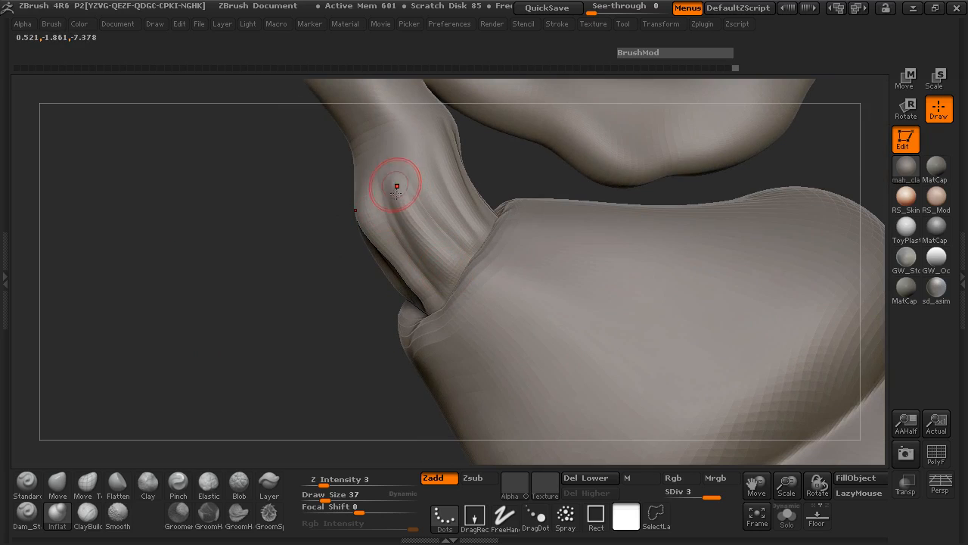
{"action": "left_click_drag", "start_coordinate": [369, 281], "coordinate": [363, 196]}
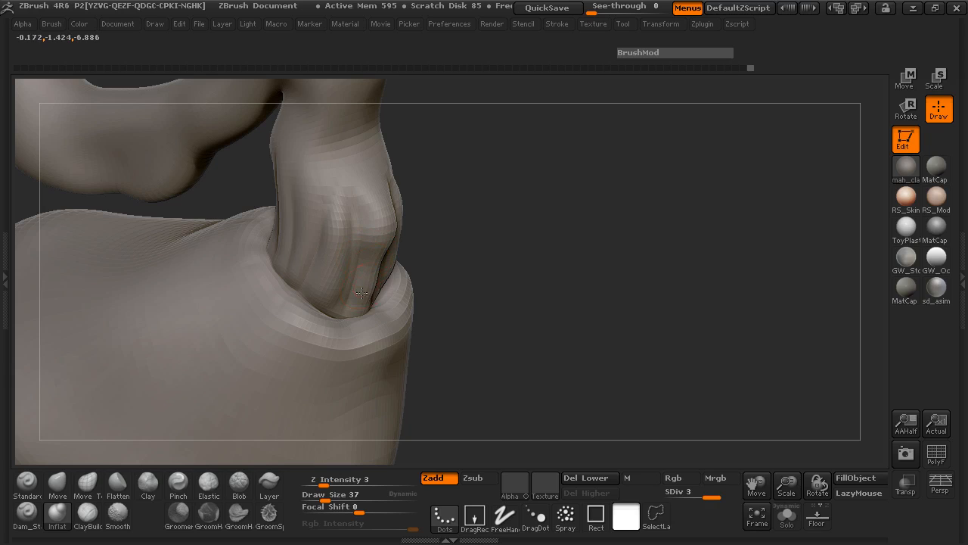
- Build soft bulges on the lower part of the middle body segment with the Inflat brush and subdivide the mesh to level 4
{"action": "mouse_move", "coordinate": [424, 303]}
{"action": "left_mouse_down"}
{"action": "mouse_move", "coordinate": [501, 290]}
{"action": "mouse_move", "coordinate": [519, 309]}
{"action": "mouse_move", "coordinate": [501, 320]}
{"action": "mouse_move", "coordinate": [608, 318]}
{"action": "mouse_move", "coordinate": [303, 256]}
{"action": "mouse_move", "coordinate": [201, 287]}
{"action": "mouse_move", "coordinate": [335, 290]}
{"action": "mouse_move", "coordinate": [716, 216]}
{"action": "mouse_move", "coordinate": [713, 244]}
{"action": "mouse_move", "coordinate": [676, 224]}
{"action": "mouse_move", "coordinate": [692, 215]}
{"action": "mouse_move", "coordinate": [731, 229]}
{"action": "mouse_move", "coordinate": [714, 169]}
{"action": "mouse_move", "coordinate": [755, 174]}
{"action": "mouse_move", "coordinate": [798, 163]}
{"action": "mouse_move", "coordinate": [788, 150]}
{"action": "left_mouse_up"}
{"action": "left_click_drag", "start_coordinate": [738, 395], "coordinate": [740, 351], "text": "alt"}
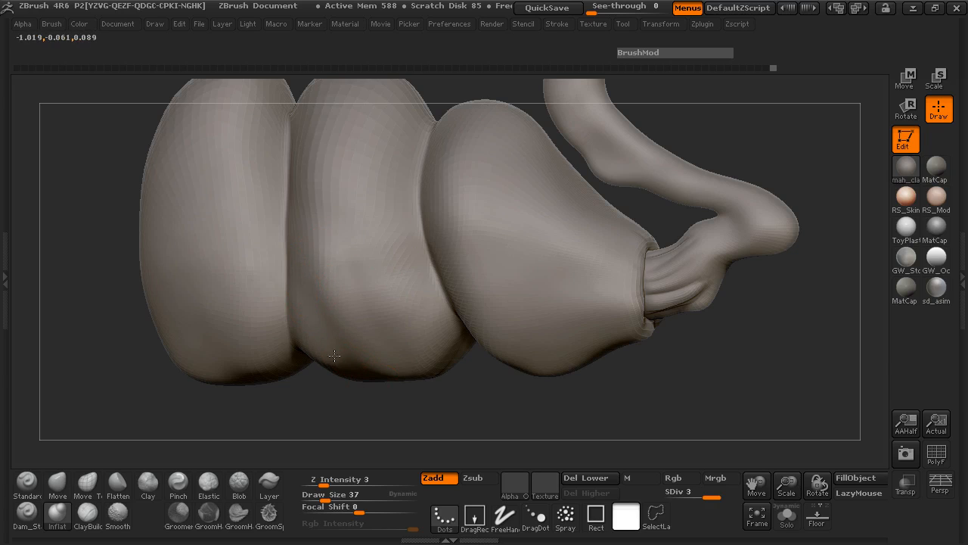
{"action": "mouse_move", "coordinate": [378, 384]}
{"action": "left_mouse_down"}
{"action": "mouse_move", "coordinate": [542, 406]}
{"action": "mouse_move", "coordinate": [424, 333]}
{"action": "left_mouse_up"}
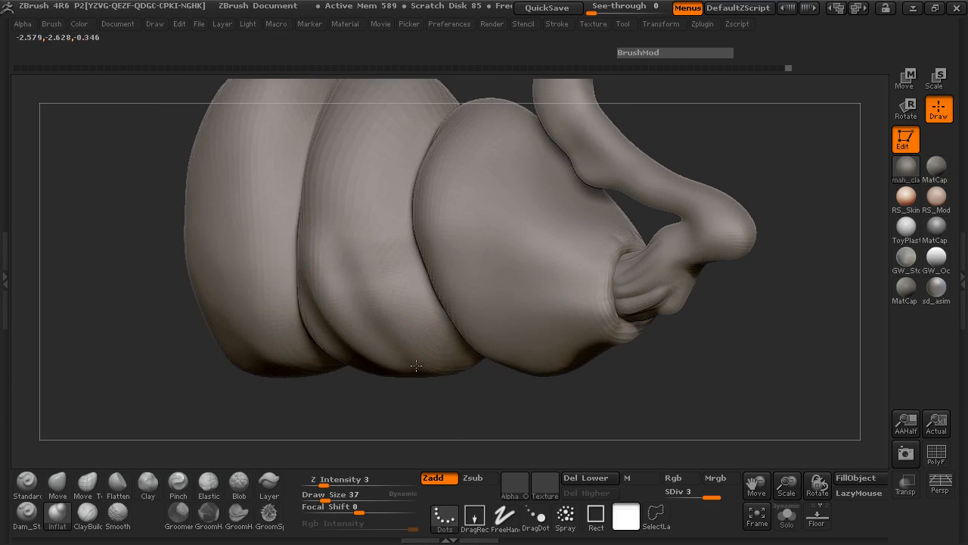
{"action": "key", "text": "ctrl+d"}
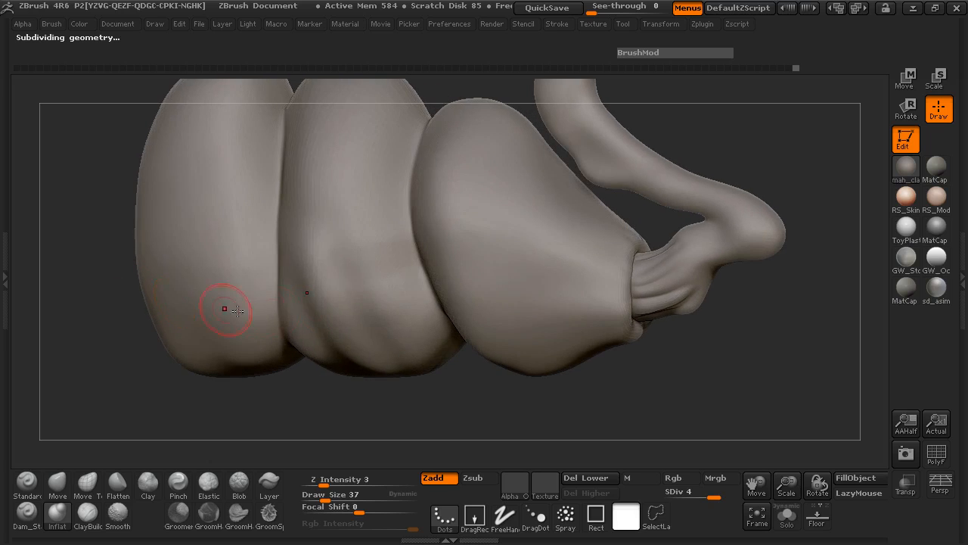
- Refine the fleshy folds on both sides of the middle segment with the Inflat brush at draw size 43
{"action": "key", "text": "space"}
{"action": "mouse_move", "coordinate": [419, 368]}
{"action": "left_mouse_down"}
{"action": "mouse_move", "coordinate": [337, 289]}
{"action": "mouse_move", "coordinate": [331, 305]}
{"action": "left_mouse_up"}
{"action": "key", "text": "shift"}
{"action": "mouse_move", "coordinate": [140, 358]}
{"action": "left_mouse_down"}
{"action": "mouse_move", "coordinate": [657, 340]}
{"action": "mouse_move", "coordinate": [704, 378]}
{"action": "mouse_move", "coordinate": [685, 346]}
{"action": "left_mouse_up"}
{"action": "left_click_drag", "start_coordinate": [708, 309], "coordinate": [762, 335]}
{"action": "mouse_move", "coordinate": [730, 258]}
{"action": "left_mouse_down"}
{"action": "mouse_move", "coordinate": [722, 302]}
{"action": "mouse_move", "coordinate": [631, 303]}
{"action": "mouse_move", "coordinate": [703, 302]}
{"action": "mouse_move", "coordinate": [703, 328]}
{"action": "mouse_move", "coordinate": [685, 321]}
{"action": "mouse_move", "coordinate": [718, 321]}
{"action": "left_mouse_up"}
- Reshape the lower edges of the crease between the front and middle segments with Move Topological at draw sizes 110 and 80
{"action": "left_click", "coordinate": [87, 484]}
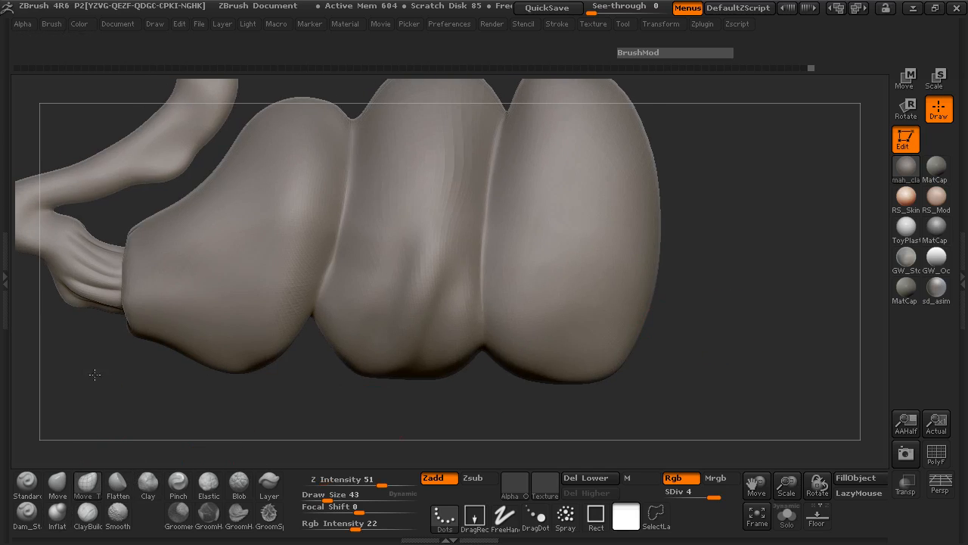
{"action": "left_click_drag", "start_coordinate": [93, 373], "coordinate": [126, 315]}
{"action": "key", "text": "space"}
{"action": "left_click_drag", "start_coordinate": [311, 268], "coordinate": [327, 267]}
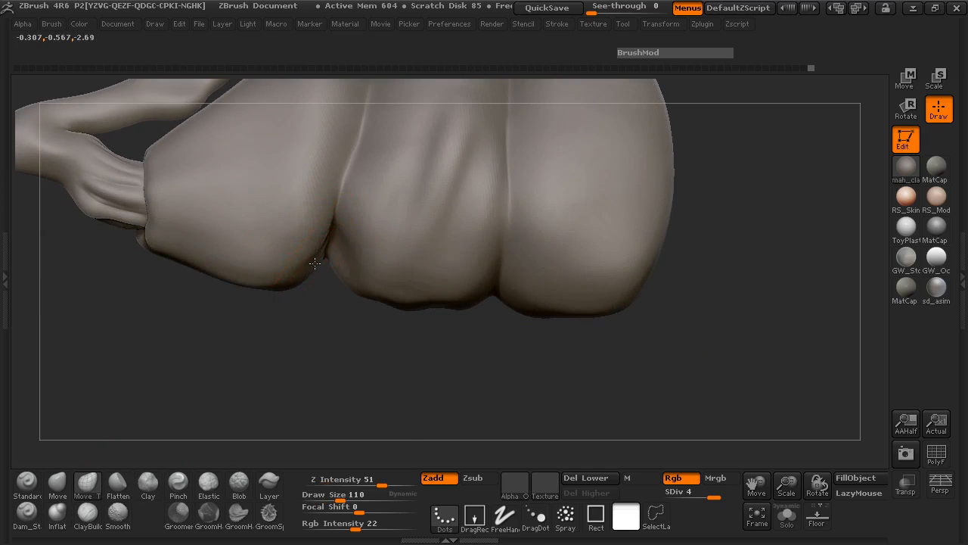
{"action": "left_click_drag", "start_coordinate": [292, 315], "coordinate": [296, 330]}
{"action": "key", "text": "space"}
{"action": "left_click_drag", "start_coordinate": [347, 262], "coordinate": [342, 261]}
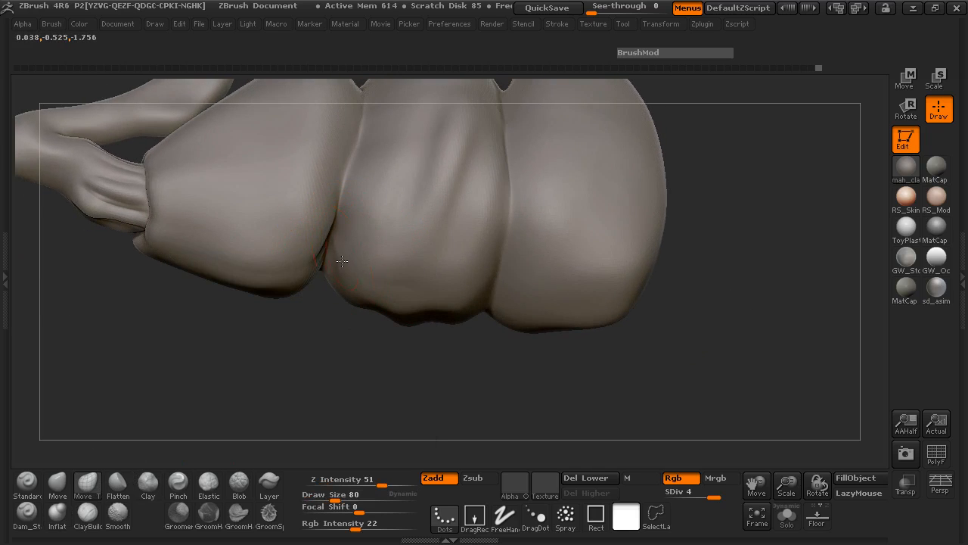
- Deepen the crease between the front and middle segments with the Dam_Standard brush at draw size 52
{"action": "mouse_move", "coordinate": [312, 348]}
{"action": "left_mouse_down"}
{"action": "mouse_move", "coordinate": [328, 391]}
{"action": "mouse_move", "coordinate": [359, 394]}
{"action": "mouse_move", "coordinate": [749, 194]}
{"action": "mouse_move", "coordinate": [759, 335]}
{"action": "mouse_move", "coordinate": [750, 372]}
{"action": "mouse_move", "coordinate": [745, 260]}
{"action": "mouse_move", "coordinate": [724, 280]}
{"action": "mouse_move", "coordinate": [484, 281]}
{"action": "mouse_move", "coordinate": [613, 333]}
{"action": "mouse_move", "coordinate": [609, 298]}
{"action": "mouse_move", "coordinate": [597, 300]}
{"action": "mouse_move", "coordinate": [640, 255]}
{"action": "mouse_move", "coordinate": [692, 279]}
{"action": "mouse_move", "coordinate": [700, 254]}
{"action": "left_mouse_up"}
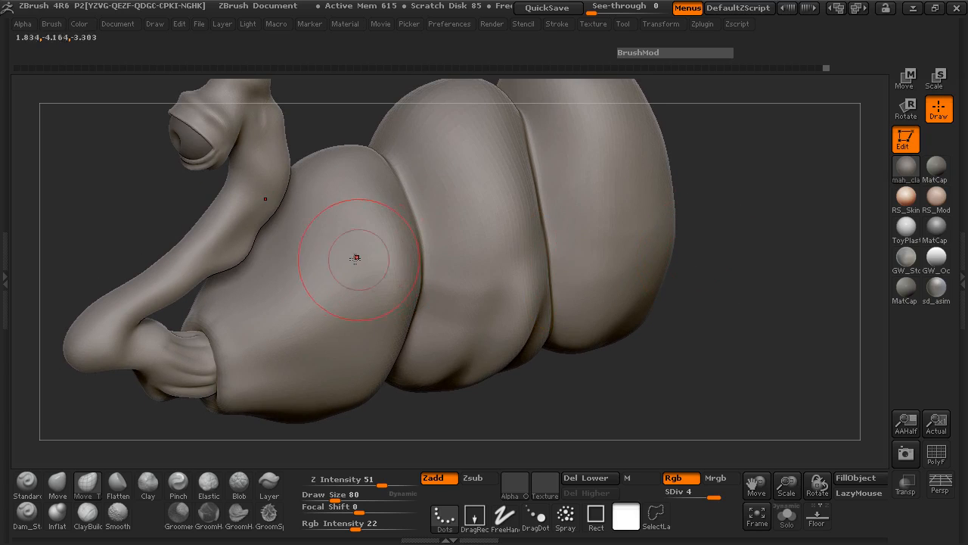
{"action": "left_click", "coordinate": [27, 511]}
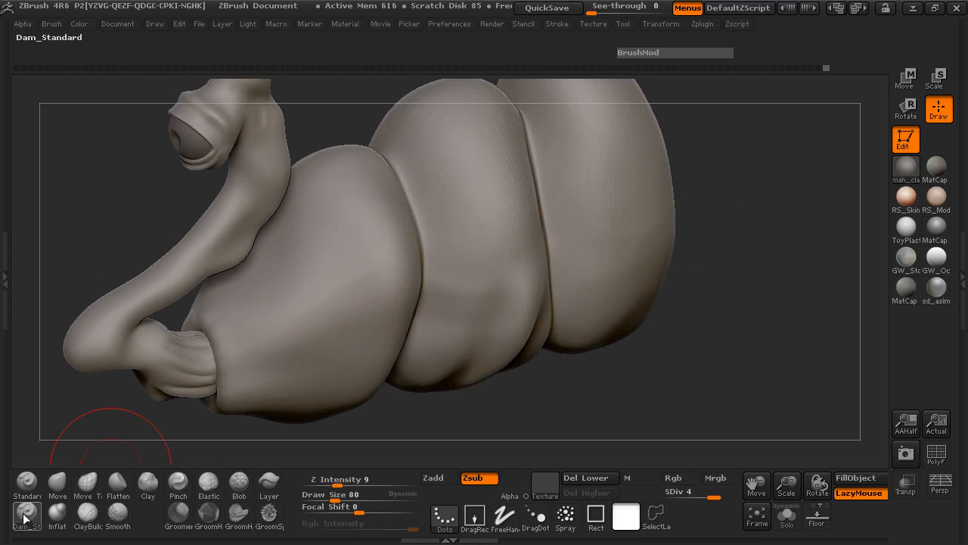
{"action": "key", "text": "space"}
{"action": "left_click_drag", "start_coordinate": [331, 239], "coordinate": [324, 231]}
{"action": "mouse_move", "coordinate": [817, 275]}
{"action": "left_mouse_down"}
{"action": "mouse_move", "coordinate": [805, 289]}
{"action": "mouse_move", "coordinate": [764, 286]}
{"action": "left_mouse_up"}
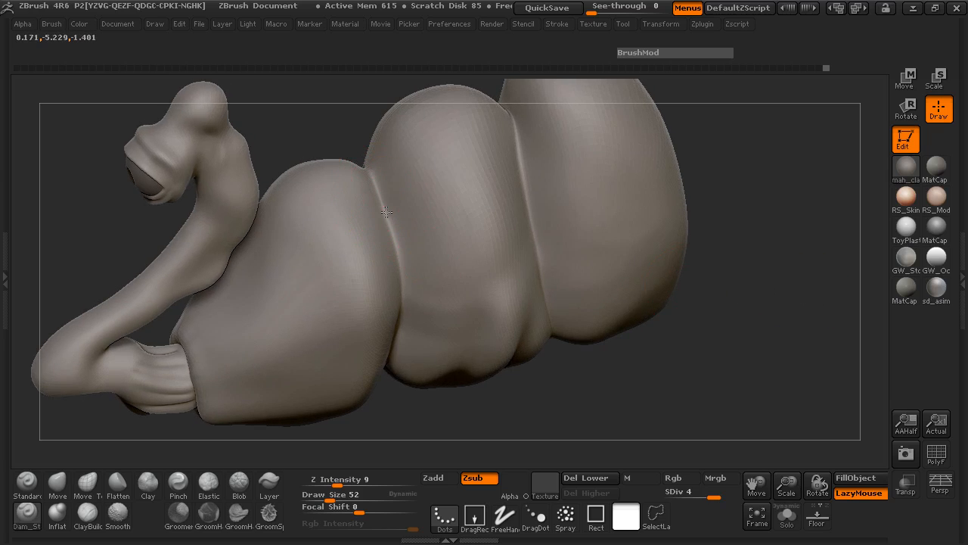
{"action": "left_click_drag", "start_coordinate": [392, 335], "coordinate": [391, 355]}
{"action": "left_click_drag", "start_coordinate": [398, 416], "coordinate": [398, 361]}
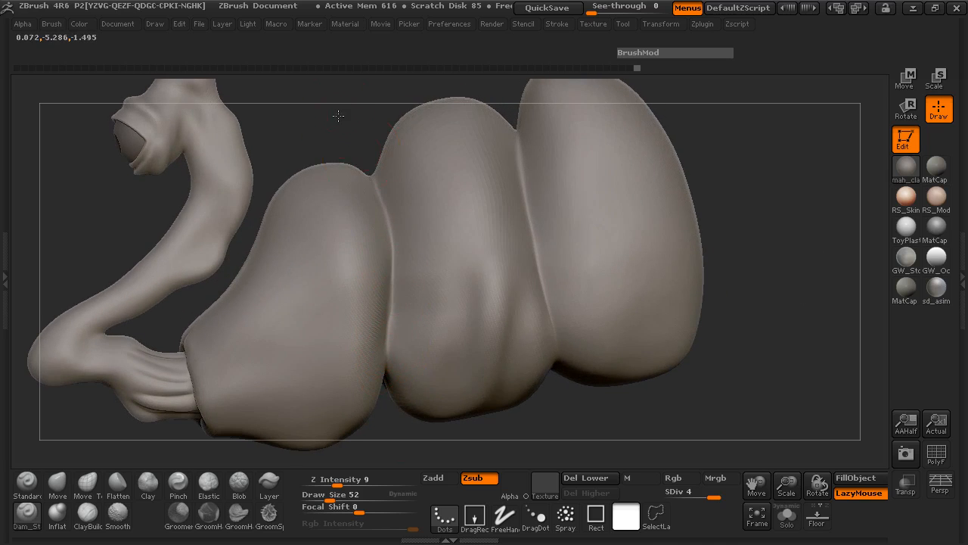
{"action": "left_click_drag", "start_coordinate": [336, 113], "coordinate": [367, 189]}
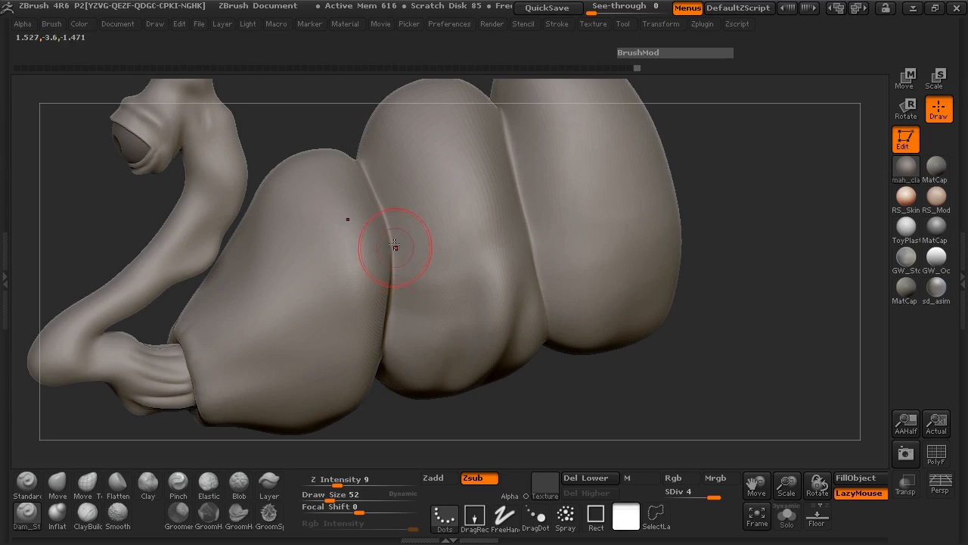
- Continue cutting the segment creases across the body's underside with the Dam_Standard brush
{"action": "left_click_drag", "start_coordinate": [458, 448], "coordinate": [484, 325]}
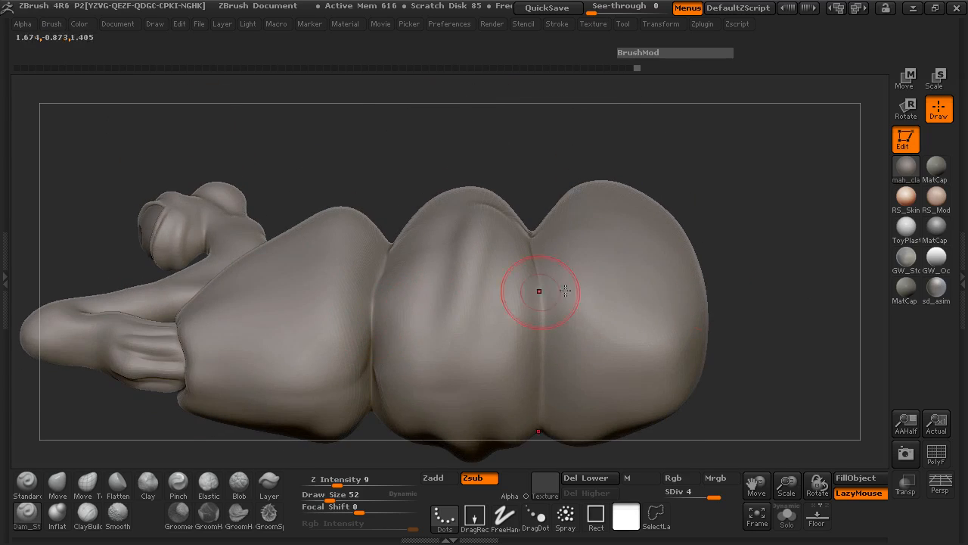
{"action": "left_click_drag", "start_coordinate": [788, 278], "coordinate": [772, 188], "text": "alt"}
{"action": "left_click_drag", "start_coordinate": [754, 273], "coordinate": [757, 229]}
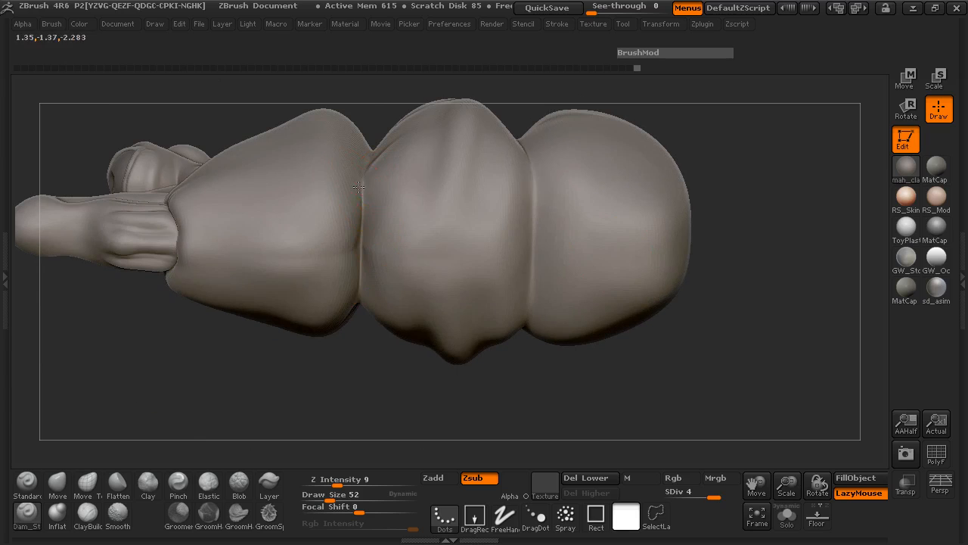
{"action": "left_click_drag", "start_coordinate": [360, 245], "coordinate": [357, 210]}
{"action": "left_click_drag", "start_coordinate": [217, 376], "coordinate": [202, 425]}
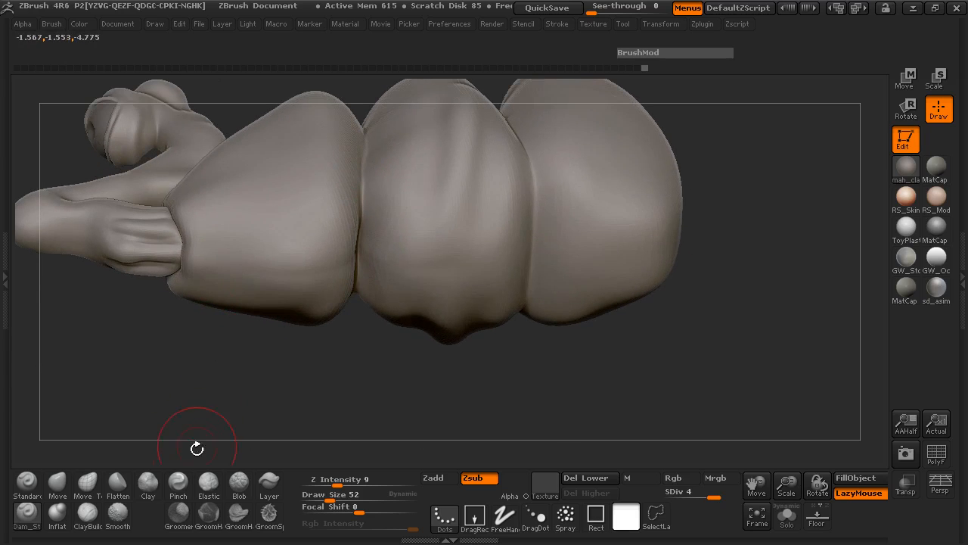
- Tighten the crease between the front and middle segments with the Pinch brush at draw size 76 and Z Intensity 3
{"action": "left_click", "coordinate": [183, 483]}
{"action": "key", "text": "space"}
{"action": "left_click_drag", "start_coordinate": [358, 227], "coordinate": [363, 226]}
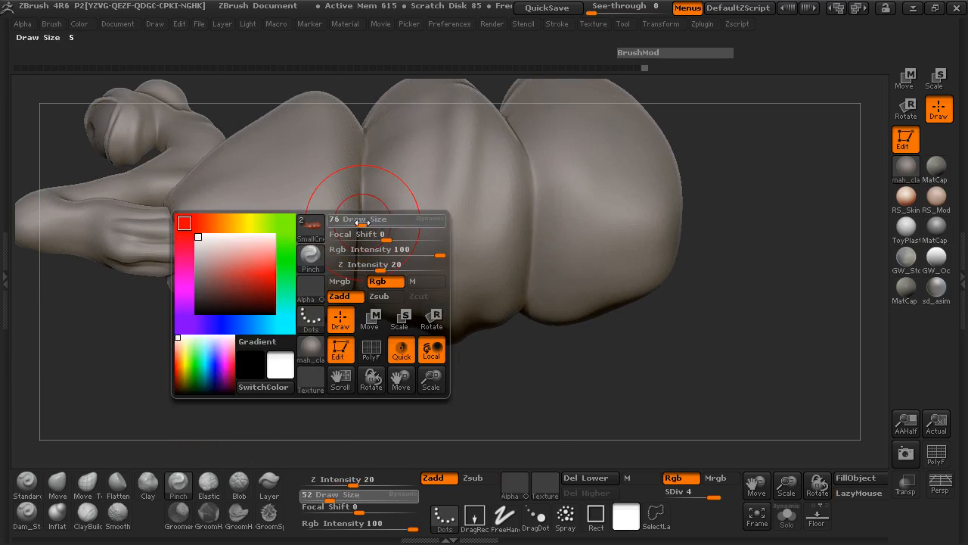
{"action": "mouse_move", "coordinate": [359, 168]}
{"action": "left_mouse_down"}
{"action": "mouse_move", "coordinate": [361, 155]}
{"action": "mouse_move", "coordinate": [359, 186]}
{"action": "left_mouse_up"}
{"action": "left_click_drag", "start_coordinate": [357, 480], "coordinate": [325, 486]}
{"action": "left_click_drag", "start_coordinate": [359, 155], "coordinate": [360, 166]}
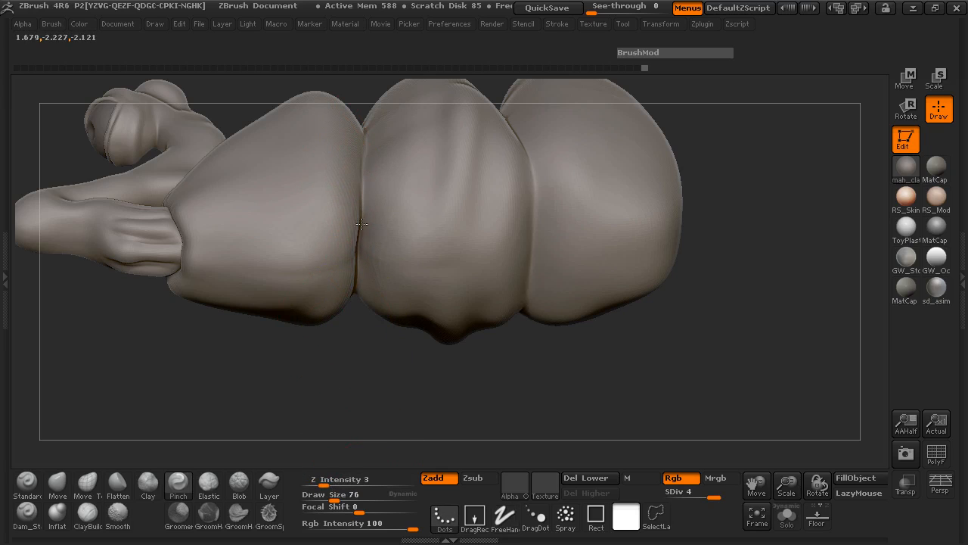
- Raise the Pinch brush's Z Intensity to 7 and sharpen both creases between the body segments
{"action": "left_click_drag", "start_coordinate": [325, 485], "coordinate": [333, 482]}
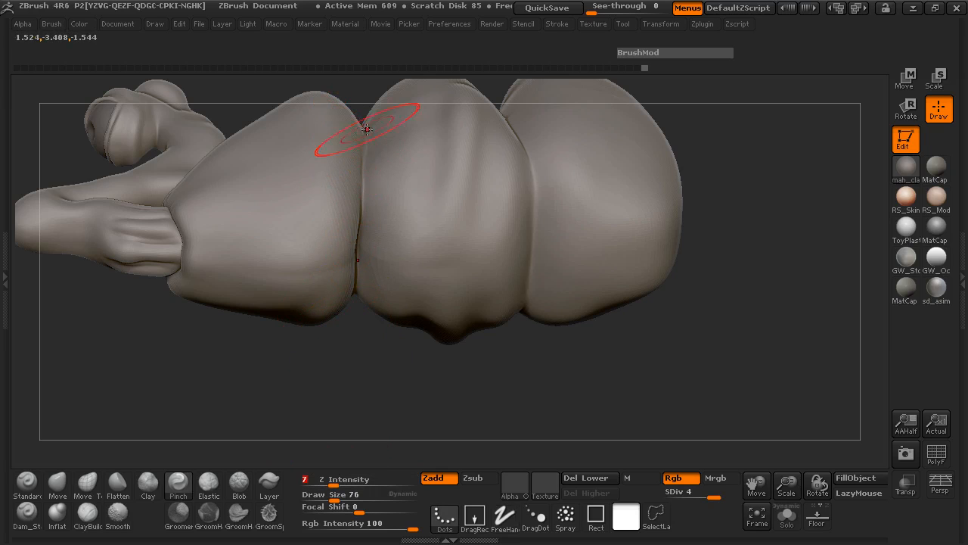
{"action": "left_click_drag", "start_coordinate": [352, 341], "coordinate": [367, 390]}
{"action": "mouse_move", "coordinate": [701, 139]}
{"action": "left_mouse_down"}
{"action": "mouse_move", "coordinate": [744, 225]}
{"action": "mouse_move", "coordinate": [524, 245]}
{"action": "mouse_move", "coordinate": [495, 135]}
{"action": "left_mouse_up"}
{"action": "left_click_drag", "start_coordinate": [506, 198], "coordinate": [499, 134]}
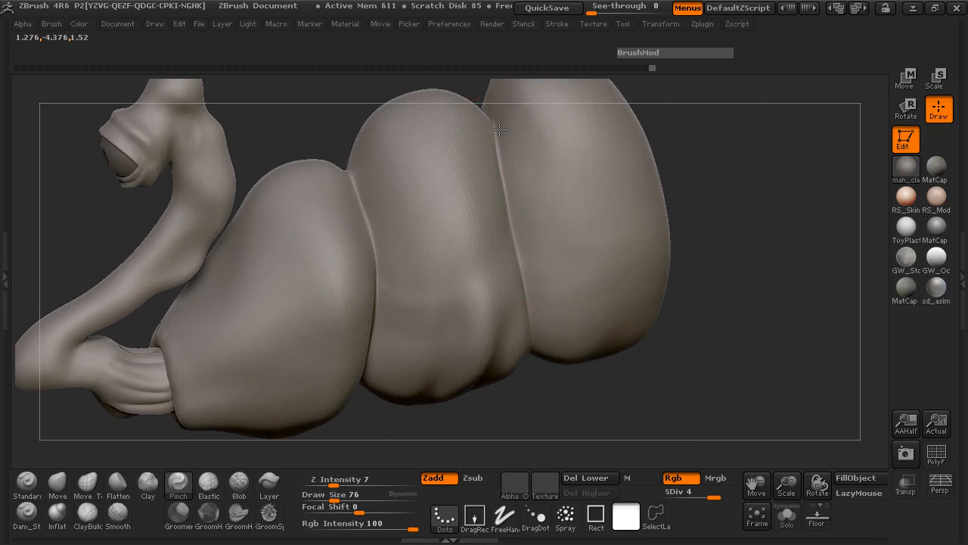
- Deepen the lengthwise skin folds at the neck base with the Dam_Standard brush at draw size 49
{"action": "mouse_move", "coordinate": [664, 258]}
{"action": "left_mouse_down"}
{"action": "mouse_move", "coordinate": [287, 239]}
{"action": "mouse_move", "coordinate": [309, 285]}
{"action": "mouse_move", "coordinate": [252, 259]}
{"action": "mouse_move", "coordinate": [229, 287]}
{"action": "left_mouse_up"}
{"action": "mouse_move", "coordinate": [77, 379]}
{"action": "left_mouse_down"}
{"action": "mouse_move", "coordinate": [196, 330]}
{"action": "mouse_move", "coordinate": [188, 353]}
{"action": "mouse_move", "coordinate": [192, 307]}
{"action": "mouse_move", "coordinate": [173, 287]}
{"action": "mouse_move", "coordinate": [134, 309]}
{"action": "mouse_move", "coordinate": [145, 360]}
{"action": "mouse_move", "coordinate": [192, 348]}
{"action": "mouse_move", "coordinate": [148, 413]}
{"action": "mouse_move", "coordinate": [162, 412]}
{"action": "mouse_move", "coordinate": [155, 359]}
{"action": "mouse_move", "coordinate": [174, 340]}
{"action": "mouse_move", "coordinate": [194, 350]}
{"action": "mouse_move", "coordinate": [711, 196]}
{"action": "left_mouse_up"}
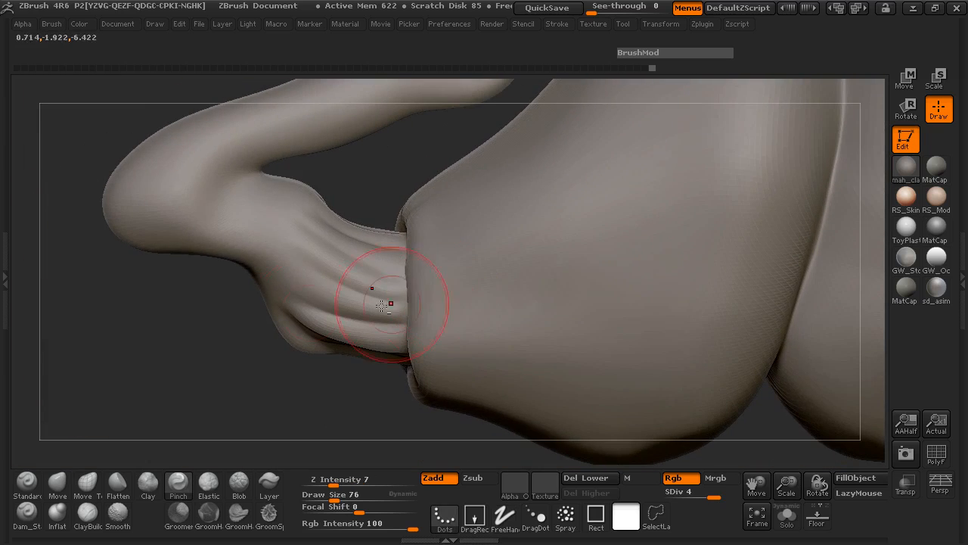
{"action": "mouse_move", "coordinate": [368, 292]}
{"action": "left_mouse_down"}
{"action": "mouse_move", "coordinate": [216, 328]}
{"action": "mouse_move", "coordinate": [237, 320]}
{"action": "mouse_move", "coordinate": [264, 328]}
{"action": "left_mouse_up"}
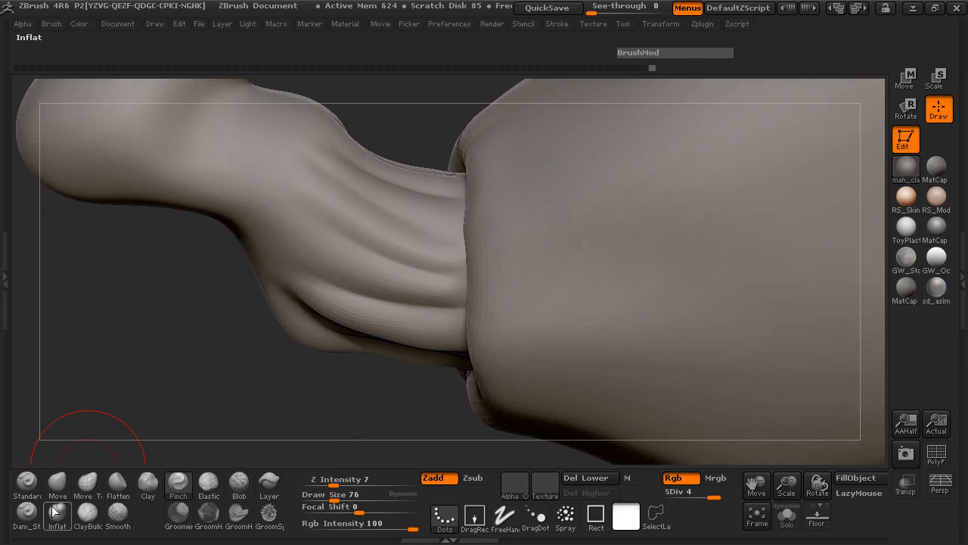
{"action": "left_click", "coordinate": [27, 512]}
{"action": "key", "text": "space"}
{"action": "left_click_drag", "start_coordinate": [326, 261], "coordinate": [301, 264]}
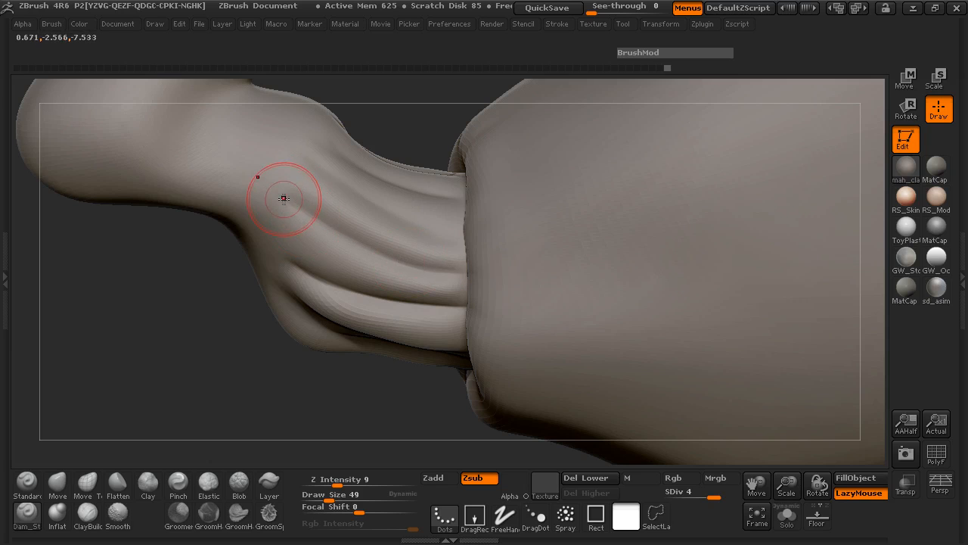
{"action": "left_click_drag", "start_coordinate": [311, 215], "coordinate": [343, 241]}
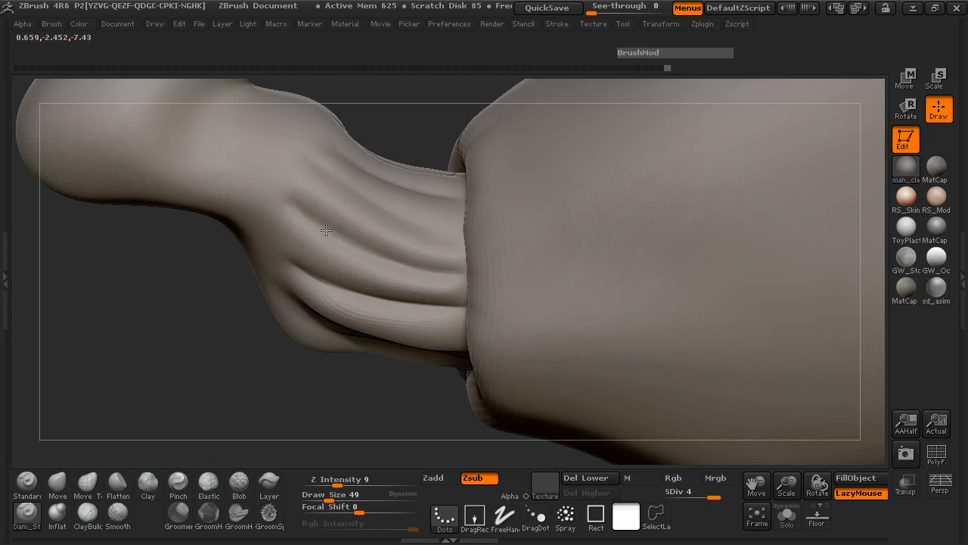
{"action": "mouse_move", "coordinate": [204, 227]}
{"action": "left_mouse_down"}
{"action": "mouse_move", "coordinate": [158, 225]}
{"action": "mouse_move", "coordinate": [159, 296]}
{"action": "mouse_move", "coordinate": [303, 176]}
{"action": "left_mouse_up"}
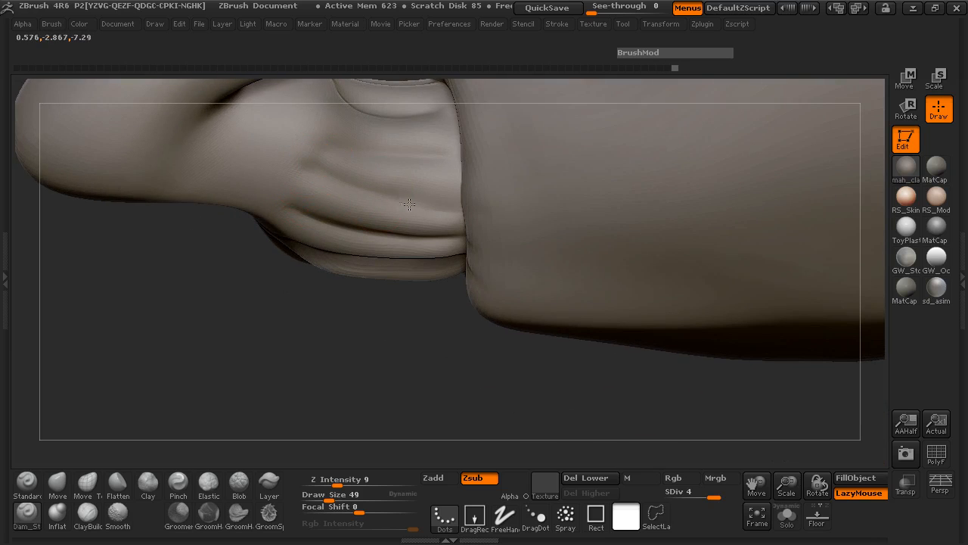
{"action": "mouse_move", "coordinate": [219, 245]}
{"action": "left_mouse_down"}
{"action": "mouse_move", "coordinate": [222, 329]}
{"action": "mouse_move", "coordinate": [207, 406]}
{"action": "mouse_move", "coordinate": [335, 227]}
{"action": "left_mouse_up"}
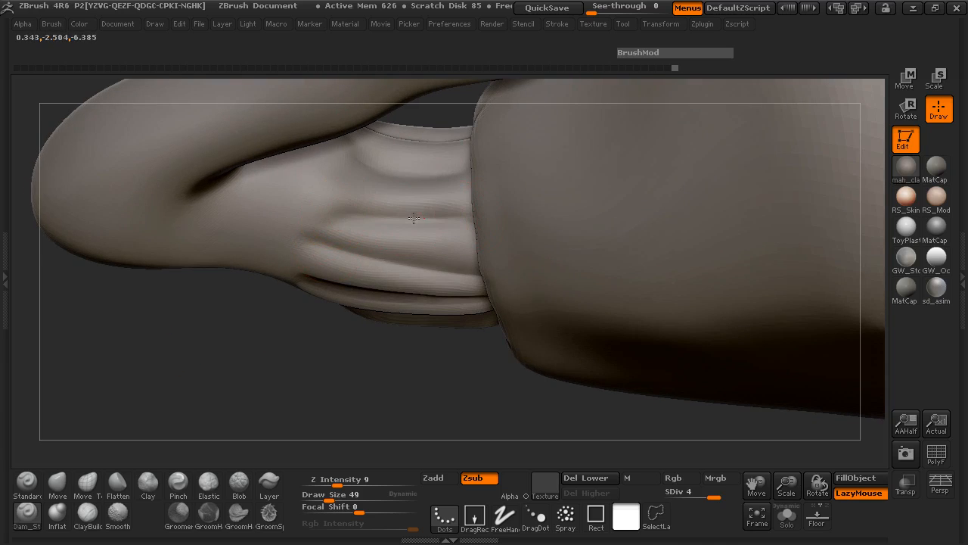
- Sharpen the neck-base fold creases around the other side with the Pinch brush at Z Intensity 7 and draw size 49
{"action": "mouse_move", "coordinate": [355, 326]}
{"action": "left_mouse_down"}
{"action": "mouse_move", "coordinate": [363, 302]}
{"action": "mouse_move", "coordinate": [613, 288]}
{"action": "mouse_move", "coordinate": [586, 341]}
{"action": "mouse_move", "coordinate": [522, 324]}
{"action": "mouse_move", "coordinate": [310, 446]}
{"action": "left_mouse_up"}
{"action": "left_click", "coordinate": [184, 489]}
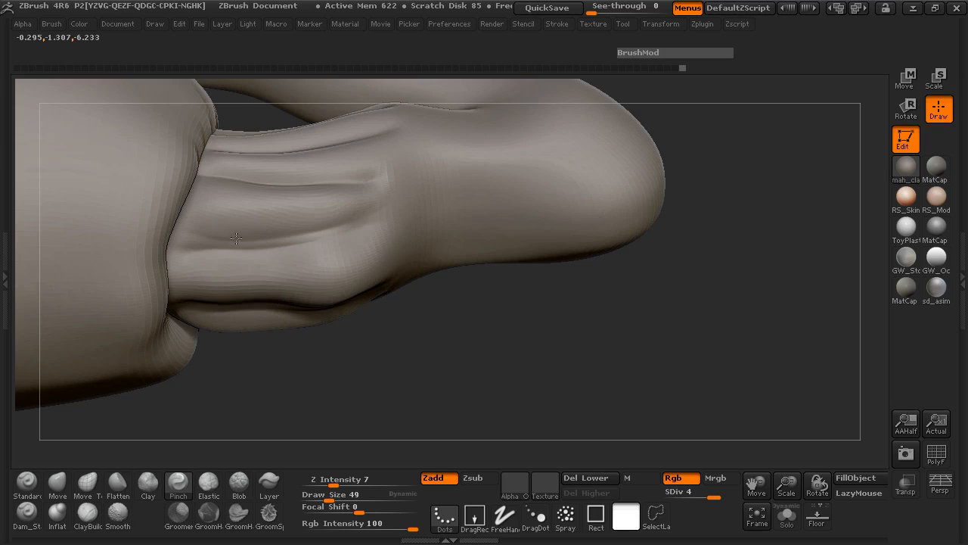
{"action": "mouse_move", "coordinate": [485, 283]}
{"action": "left_mouse_down"}
{"action": "mouse_move", "coordinate": [499, 332]}
{"action": "mouse_move", "coordinate": [501, 313]}
{"action": "mouse_move", "coordinate": [552, 331]}
{"action": "mouse_move", "coordinate": [363, 239]}
{"action": "left_mouse_up"}
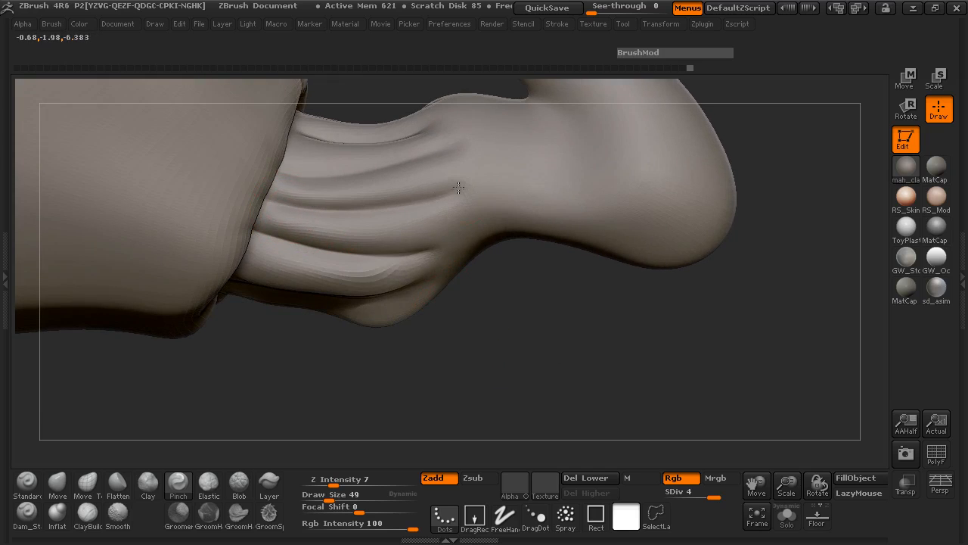
{"action": "mouse_move", "coordinate": [541, 271]}
{"action": "left_mouse_down"}
{"action": "mouse_move", "coordinate": [540, 283]}
{"action": "mouse_move", "coordinate": [624, 353]}
{"action": "mouse_move", "coordinate": [571, 337]}
{"action": "left_mouse_up"}
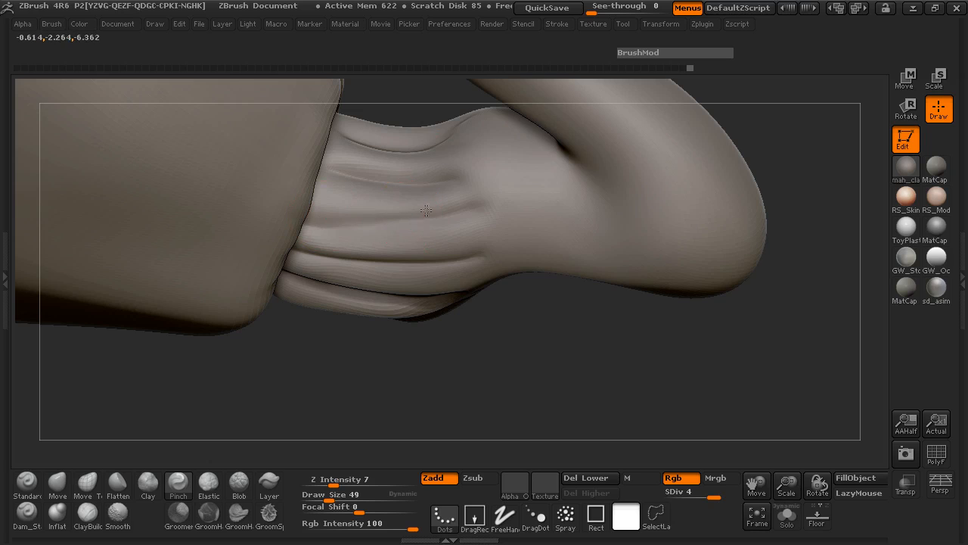
{"action": "mouse_move", "coordinate": [533, 330]}
{"action": "left_mouse_down"}
{"action": "mouse_move", "coordinate": [649, 372]}
{"action": "mouse_move", "coordinate": [620, 456]}
{"action": "mouse_move", "coordinate": [662, 402]}
{"action": "mouse_move", "coordinate": [577, 381]}
{"action": "mouse_move", "coordinate": [562, 411]}
{"action": "mouse_move", "coordinate": [556, 401]}
{"action": "left_mouse_up"}
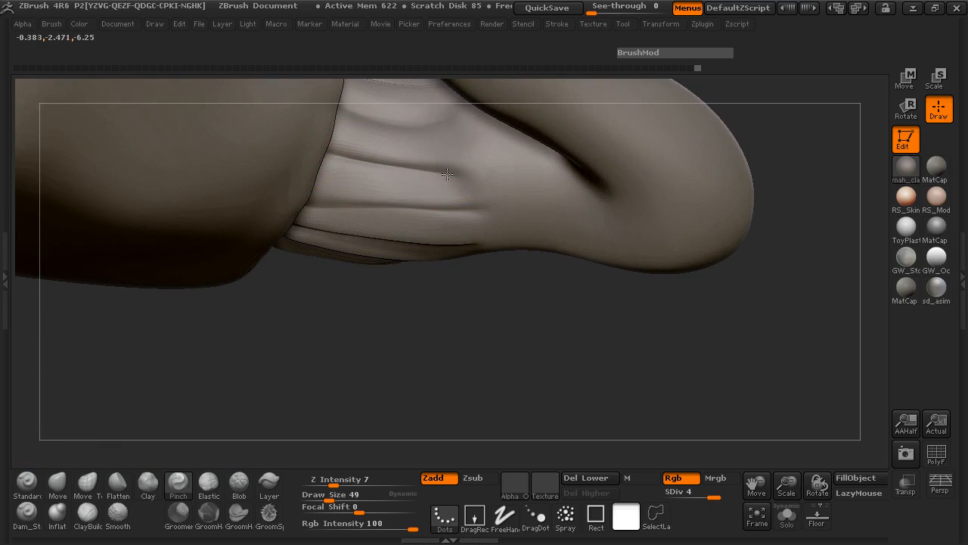
{"action": "left_click_drag", "start_coordinate": [502, 283], "coordinate": [204, 455]}
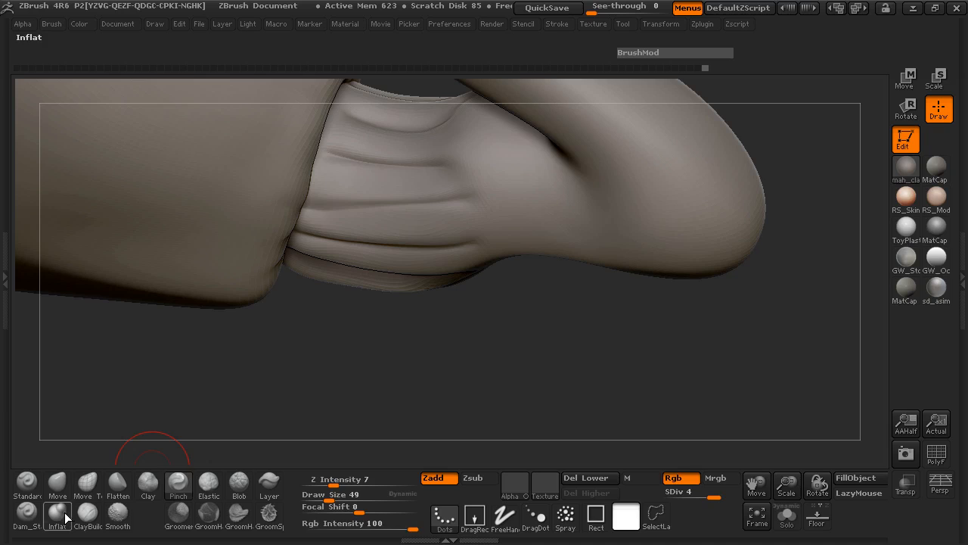
- Plump up the ridges between the neck folds with the Inflat brush, FreeHand stroke, draw size 40 and Z Intensity 6
{"action": "left_click", "coordinate": [61, 514]}
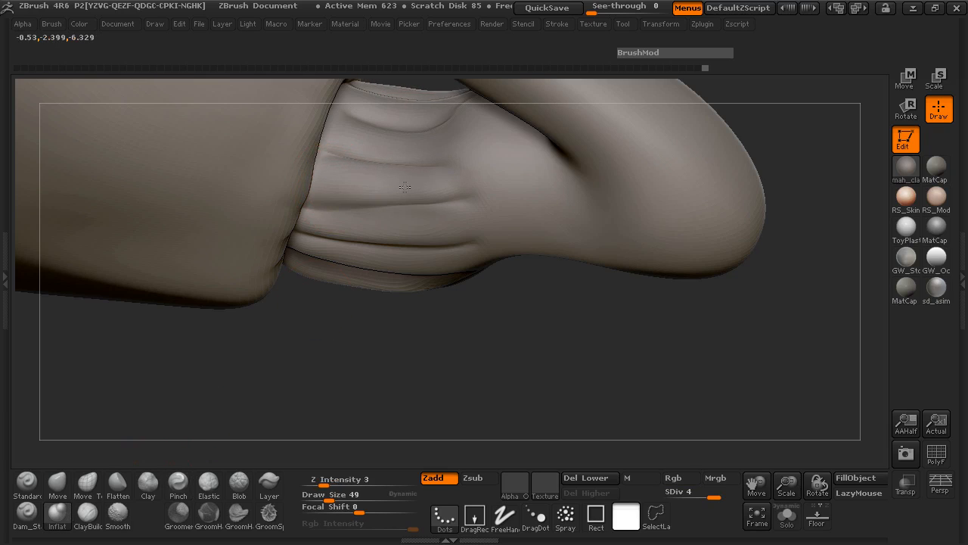
{"action": "mouse_move", "coordinate": [466, 295]}
{"action": "left_mouse_down"}
{"action": "mouse_move", "coordinate": [627, 335]}
{"action": "mouse_move", "coordinate": [620, 322]}
{"action": "left_mouse_up"}
{"action": "key", "text": "space"}
{"action": "left_click_drag", "start_coordinate": [449, 194], "coordinate": [445, 190]}
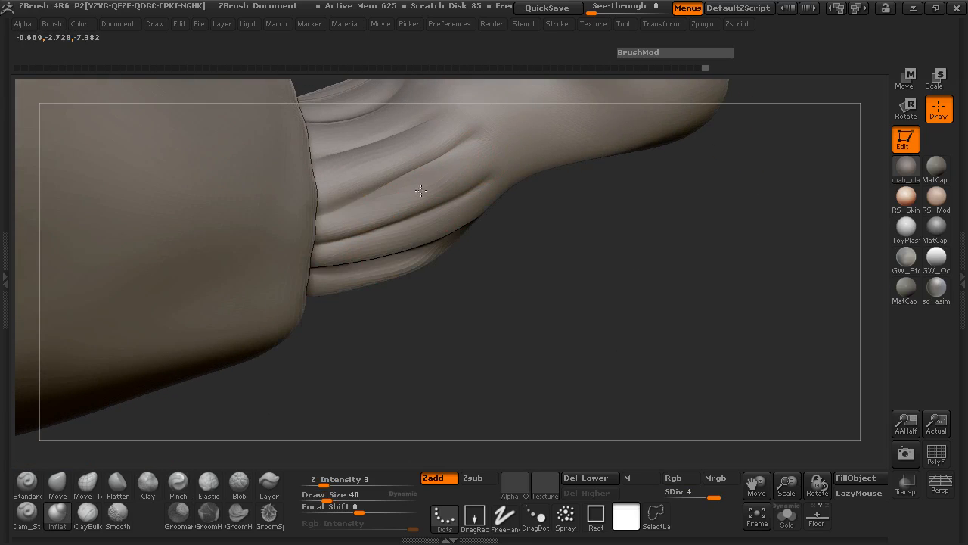
{"action": "left_click", "coordinate": [501, 515]}
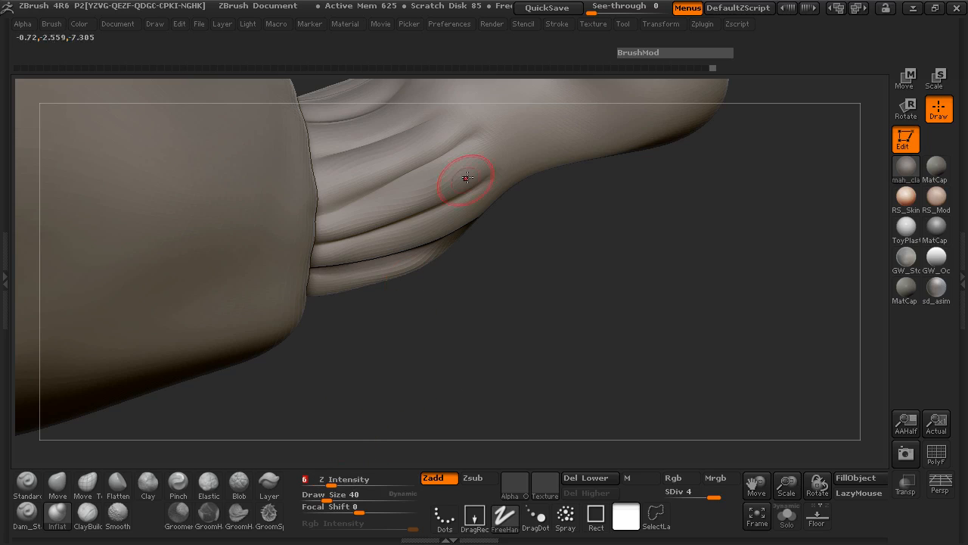
{"action": "left_click_drag", "start_coordinate": [464, 170], "coordinate": [331, 220]}
{"action": "left_click_drag", "start_coordinate": [461, 274], "coordinate": [460, 226]}
{"action": "left_click_drag", "start_coordinate": [495, 199], "coordinate": [406, 242]}
{"action": "left_click_drag", "start_coordinate": [514, 245], "coordinate": [380, 287]}
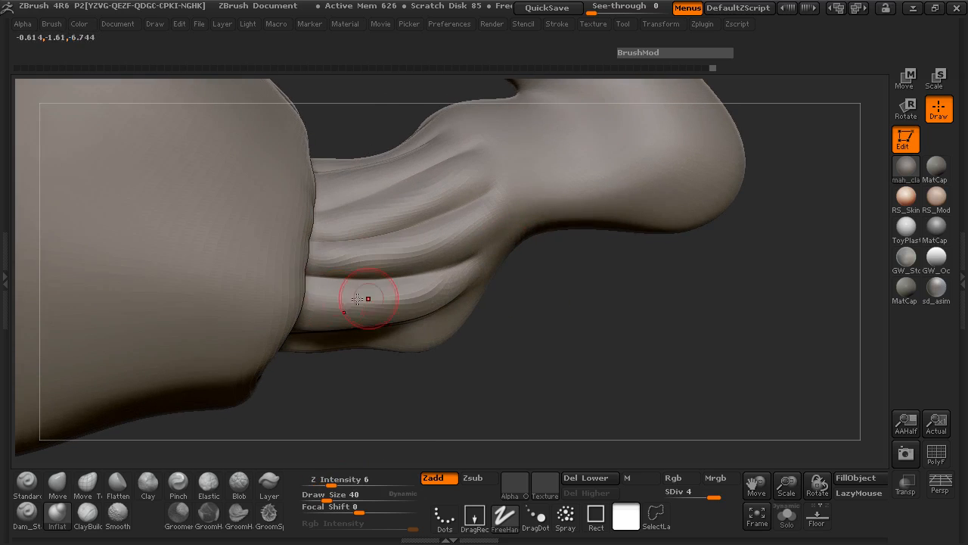
{"action": "mouse_move", "coordinate": [583, 270]}
{"action": "left_mouse_down"}
{"action": "mouse_move", "coordinate": [616, 282]}
{"action": "mouse_move", "coordinate": [595, 297]}
{"action": "mouse_move", "coordinate": [494, 298]}
{"action": "mouse_move", "coordinate": [562, 317]}
{"action": "mouse_move", "coordinate": [411, 307]}
{"action": "mouse_move", "coordinate": [277, 250]}
{"action": "mouse_move", "coordinate": [376, 337]}
{"action": "mouse_move", "coordinate": [434, 366]}
{"action": "mouse_move", "coordinate": [391, 246]}
{"action": "left_mouse_up"}
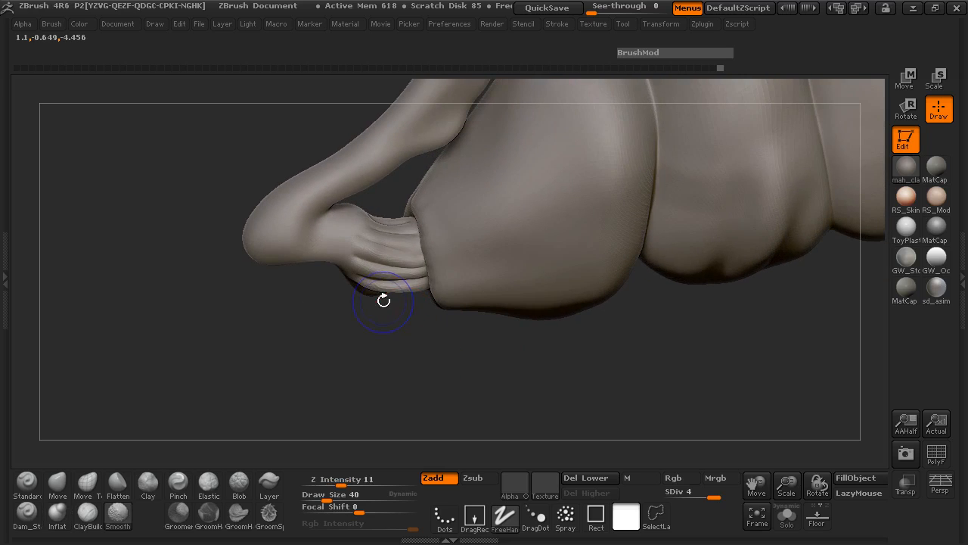
- Set the Smooth brush to Z Intensity 15 and soften the front segment's rear edge, enlarging the draw size to 65
{"action": "mouse_move", "coordinate": [430, 343]}
{"action": "left_mouse_down"}
{"action": "mouse_move", "coordinate": [531, 356]}
{"action": "mouse_move", "coordinate": [577, 380]}
{"action": "mouse_move", "coordinate": [565, 386]}
{"action": "mouse_move", "coordinate": [572, 369]}
{"action": "left_mouse_up"}
{"action": "key", "text": "space"}
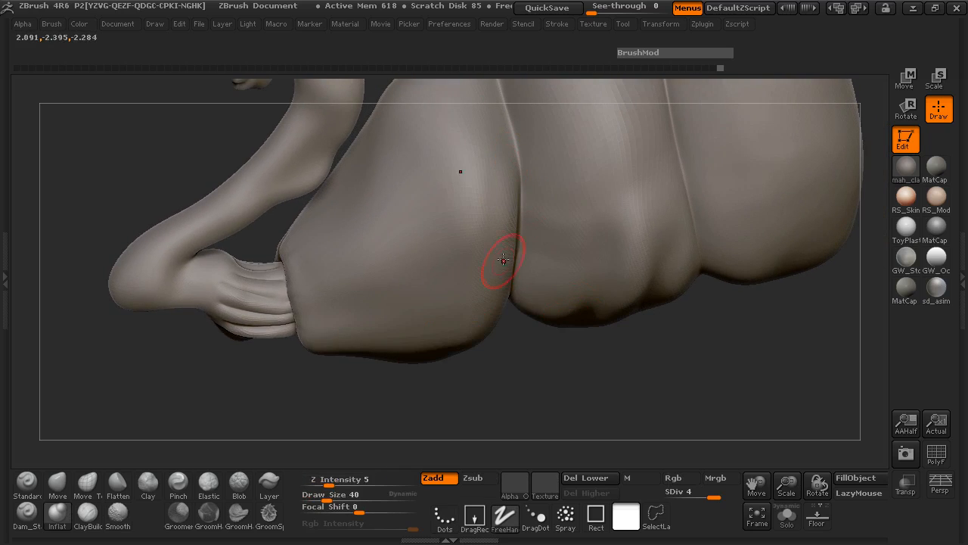
{"action": "key", "text": "shift"}
{"action": "left_click_drag", "start_coordinate": [341, 481], "coordinate": [347, 481], "text": "shift"}
{"action": "left_click_drag", "start_coordinate": [483, 240], "coordinate": [499, 177], "text": "shift"}
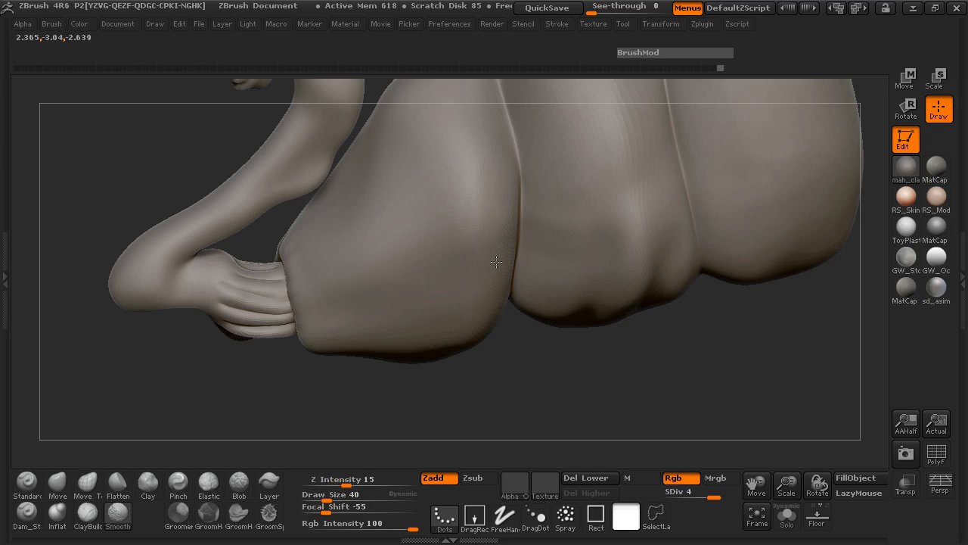
{"action": "mouse_move", "coordinate": [505, 411]}
{"action": "left_mouse_down"}
{"action": "mouse_move", "coordinate": [589, 375]}
{"action": "mouse_move", "coordinate": [594, 348]}
{"action": "left_mouse_up"}
{"action": "key", "text": "space"}
{"action": "left_click_drag", "start_coordinate": [597, 298], "coordinate": [602, 297]}
{"action": "key", "text": "shift"}
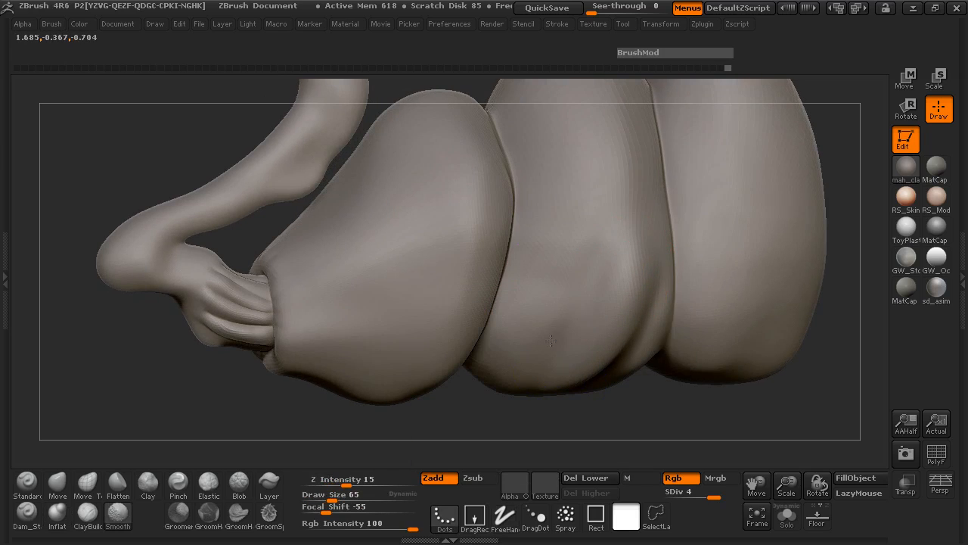
- Swell the segment edges along the underside creases with the Inflat brush at draw size 65 and Z Intensity 5
{"action": "mouse_move", "coordinate": [555, 391]}
{"action": "left_mouse_down"}
{"action": "mouse_move", "coordinate": [746, 410]}
{"action": "mouse_move", "coordinate": [687, 410]}
{"action": "mouse_move", "coordinate": [294, 341]}
{"action": "mouse_move", "coordinate": [265, 283]}
{"action": "mouse_move", "coordinate": [274, 385]}
{"action": "mouse_move", "coordinate": [275, 350]}
{"action": "mouse_move", "coordinate": [224, 264]}
{"action": "mouse_move", "coordinate": [231, 338]}
{"action": "mouse_move", "coordinate": [225, 295]}
{"action": "mouse_move", "coordinate": [296, 286]}
{"action": "left_mouse_up"}
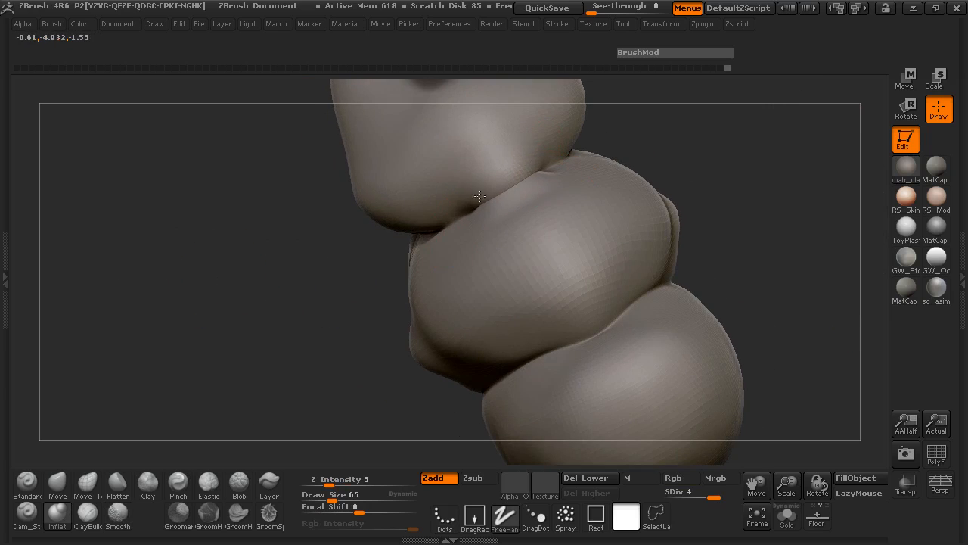
{"action": "left_click_drag", "start_coordinate": [353, 255], "coordinate": [382, 209]}
{"action": "left_click_drag", "start_coordinate": [226, 263], "coordinate": [245, 270]}
{"action": "mouse_move", "coordinate": [407, 232]}
{"action": "left_mouse_down"}
{"action": "mouse_move", "coordinate": [530, 167]}
{"action": "mouse_move", "coordinate": [466, 198]}
{"action": "left_mouse_up"}
{"action": "mouse_move", "coordinate": [227, 260]}
{"action": "left_mouse_down"}
{"action": "mouse_move", "coordinate": [217, 267]}
{"action": "mouse_move", "coordinate": [244, 281]}
{"action": "mouse_move", "coordinate": [205, 290]}
{"action": "mouse_move", "coordinate": [254, 270]}
{"action": "mouse_move", "coordinate": [351, 181]}
{"action": "left_mouse_up"}
{"action": "left_click_drag", "start_coordinate": [86, 200], "coordinate": [185, 230]}
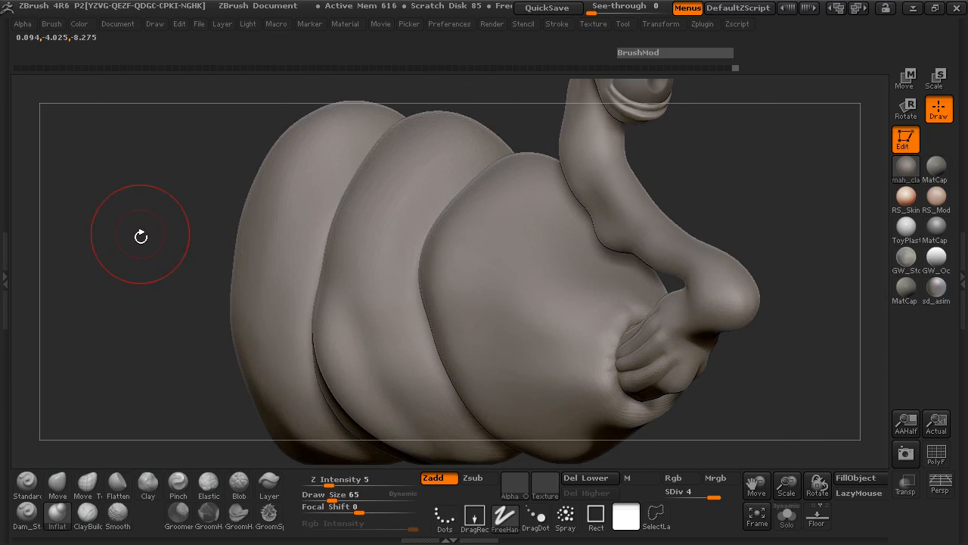
- Try stamping Alpha 23 bumps onto the middle segment with the Standard brush and DragRect stroke at subdivision level 5
{"action": "left_click", "coordinate": [38, 477]}
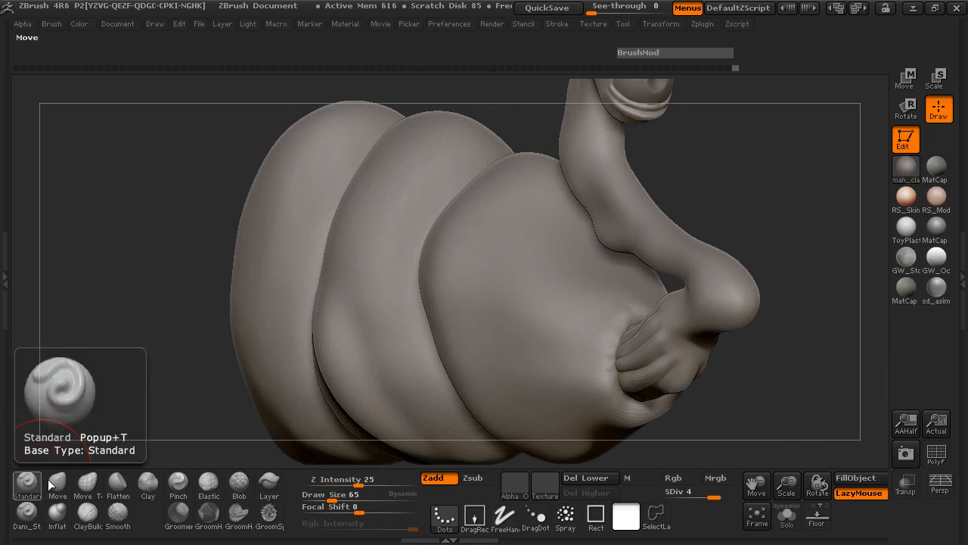
{"action": "left_click", "coordinate": [518, 491]}
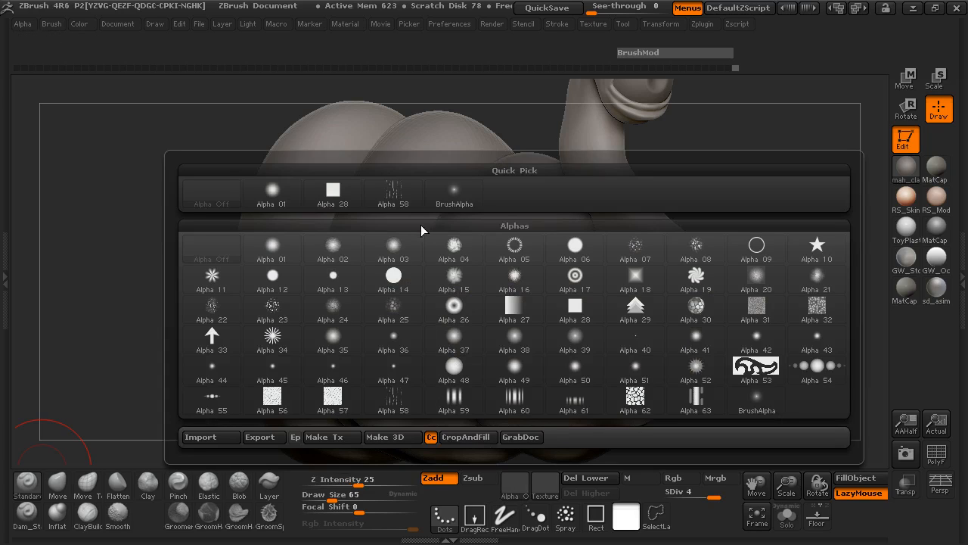
{"action": "mouse_move", "coordinate": [703, 251]}
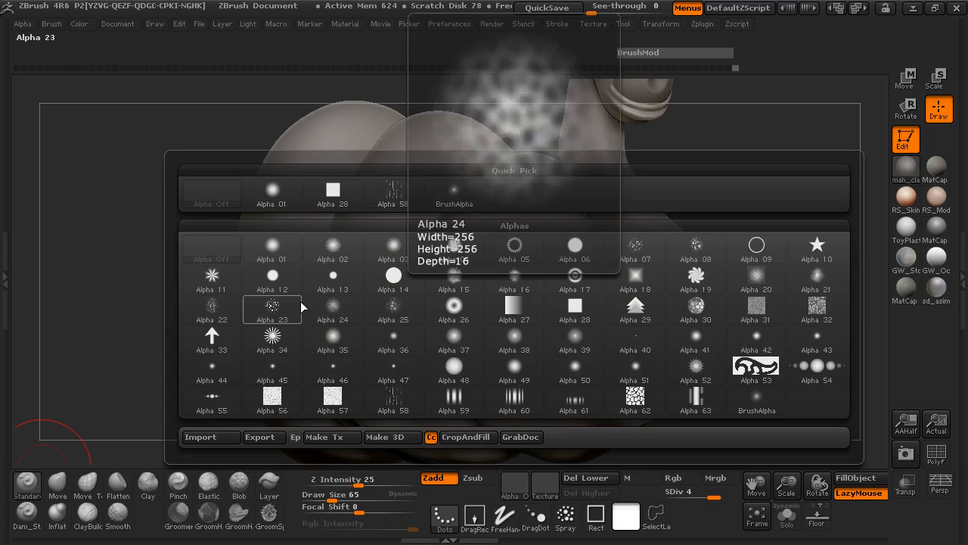
{"action": "mouse_move", "coordinate": [307, 298]}
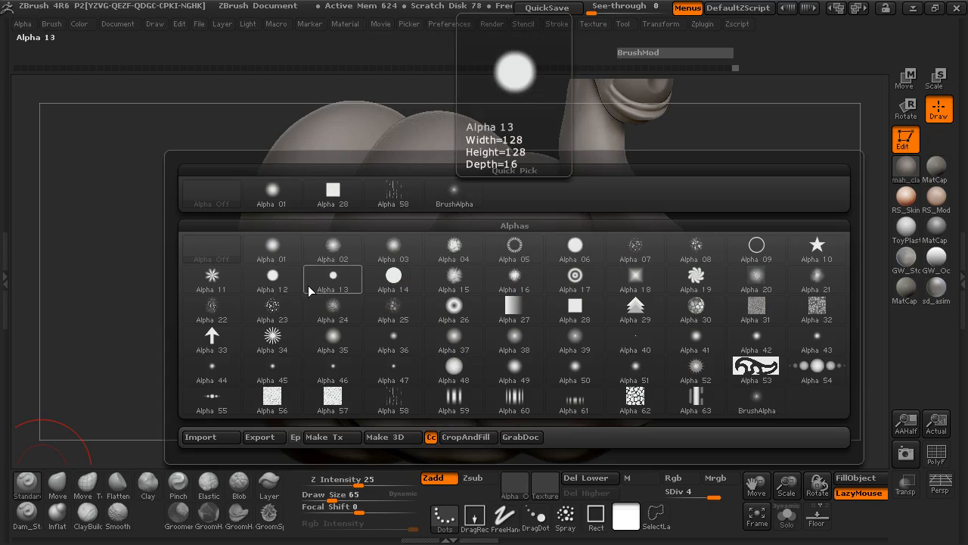
{"action": "left_click", "coordinate": [298, 296]}
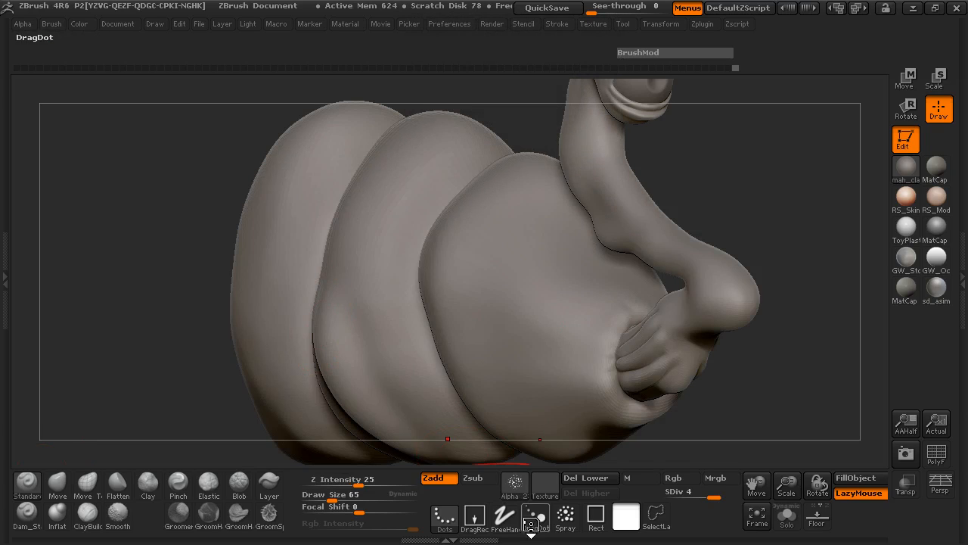
{"action": "left_click", "coordinate": [474, 516]}
{"action": "left_click_drag", "start_coordinate": [362, 309], "coordinate": [364, 331]}
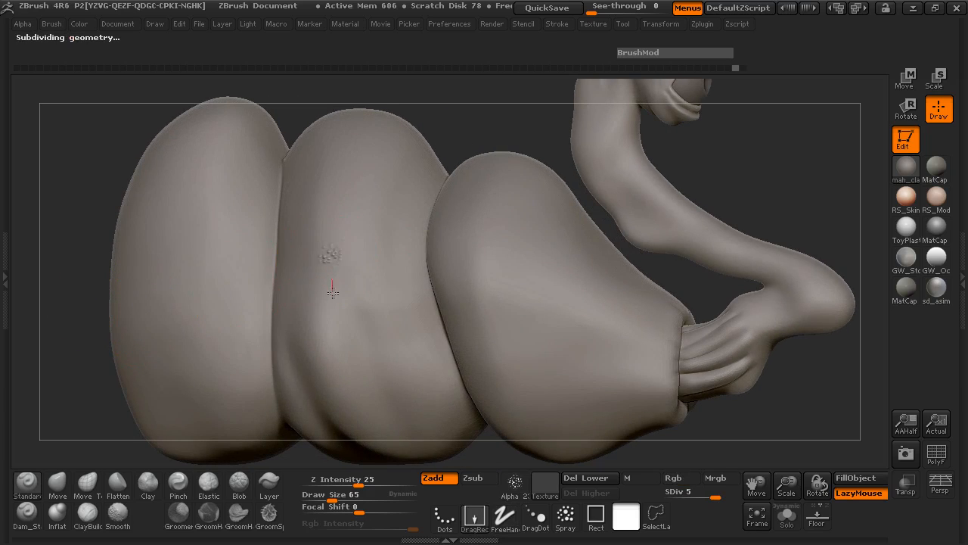
{"action": "left_click_drag", "start_coordinate": [332, 292], "coordinate": [344, 306]}
{"action": "left_click_drag", "start_coordinate": [65, 289], "coordinate": [106, 277]}
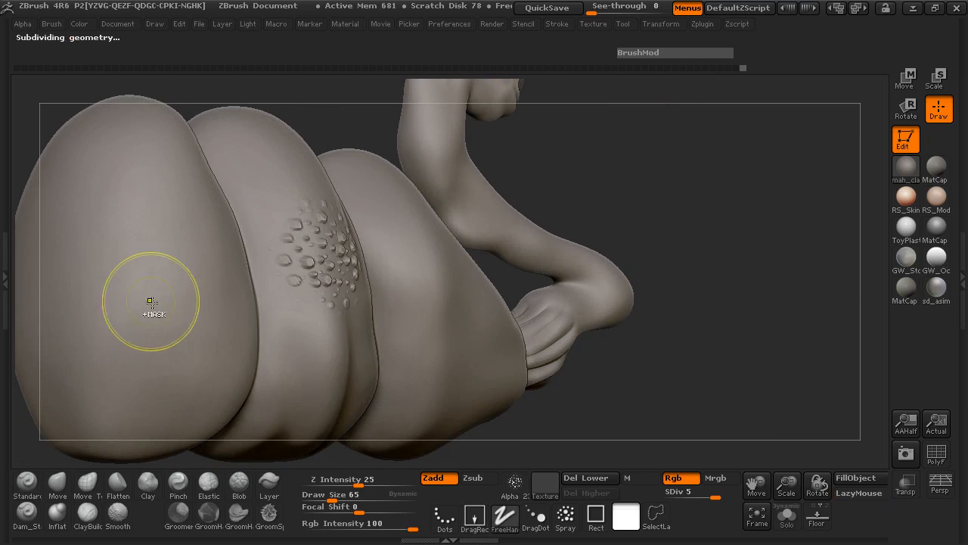
- Undo the bump stamping and the added subdivision level, and turn the brush alpha off
{"action": "key", "text": "ctrl+z"}
{"action": "key", "text": "ctrl+z"}
{"action": "left_click_drag", "start_coordinate": [678, 372], "coordinate": [570, 449]}
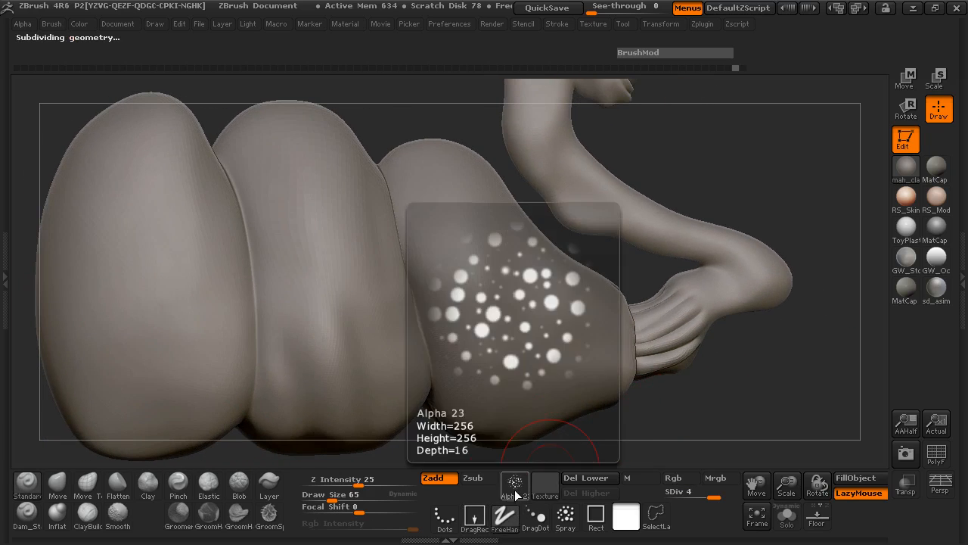
{"action": "left_click", "coordinate": [516, 490]}
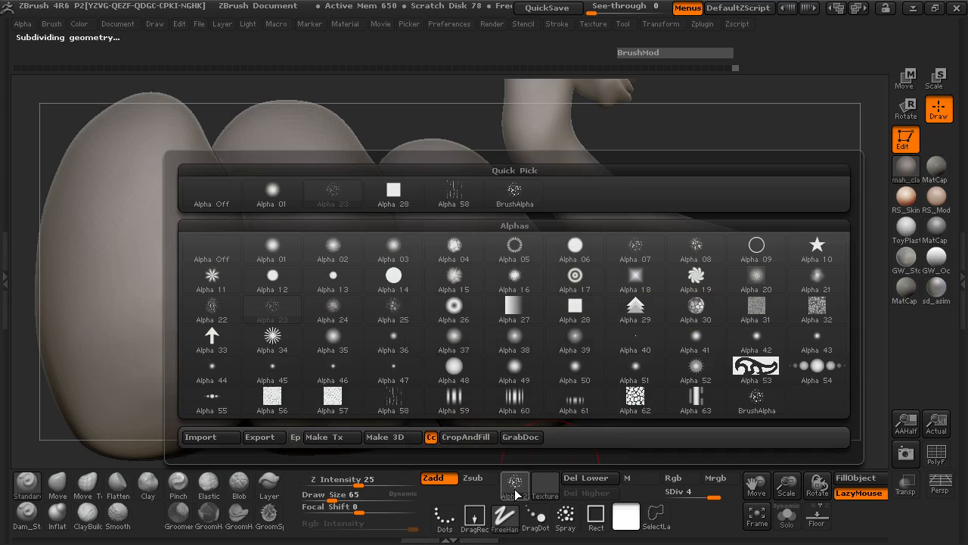
{"action": "left_click", "coordinate": [219, 198]}
- Soften the top of the middle body segment with the Smooth brush at draw size 65
{"action": "left_click_drag", "start_coordinate": [777, 182], "coordinate": [408, 229]}
{"action": "left_click_drag", "start_coordinate": [134, 202], "coordinate": [105, 328]}
{"action": "left_click_drag", "start_coordinate": [478, 234], "coordinate": [452, 184], "text": "shift"}
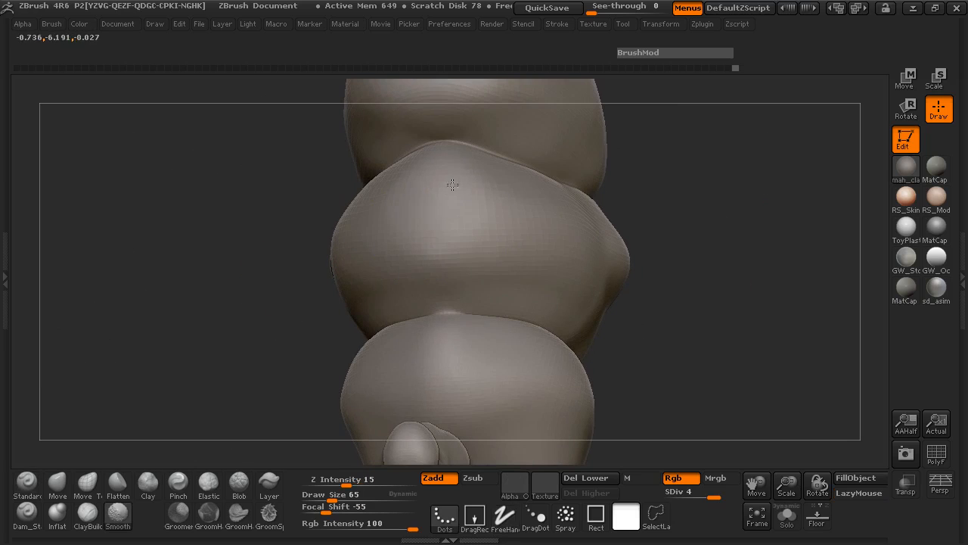
{"action": "left_click_drag", "start_coordinate": [212, 265], "coordinate": [237, 273]}
{"action": "left_click_drag", "start_coordinate": [346, 479], "coordinate": [334, 481]}
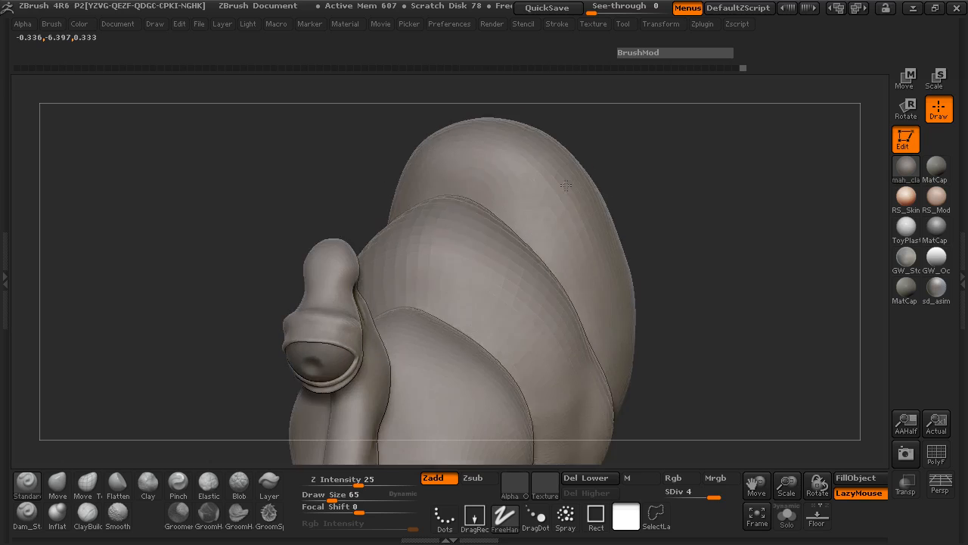
{"action": "mouse_move", "coordinate": [597, 189]}
{"action": "left_mouse_down"}
{"action": "mouse_move", "coordinate": [662, 237]}
{"action": "mouse_move", "coordinate": [497, 277]}
{"action": "left_mouse_up"}
{"action": "left_click_drag", "start_coordinate": [726, 322], "coordinate": [758, 156], "text": "alt"}
{"action": "mouse_move", "coordinate": [771, 291]}
{"action": "left_mouse_down"}
{"action": "mouse_move", "coordinate": [751, 297]}
{"action": "mouse_move", "coordinate": [758, 320]}
{"action": "left_mouse_up"}
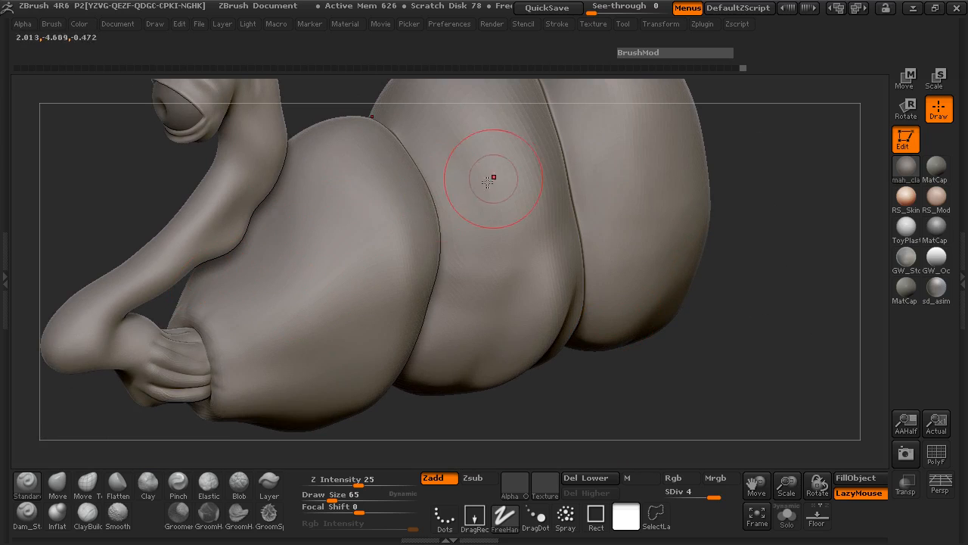
- Append a Sphere3D as a new subtool to the creature and make it the active subtool
{"action": "left_click", "coordinate": [7, 241]}
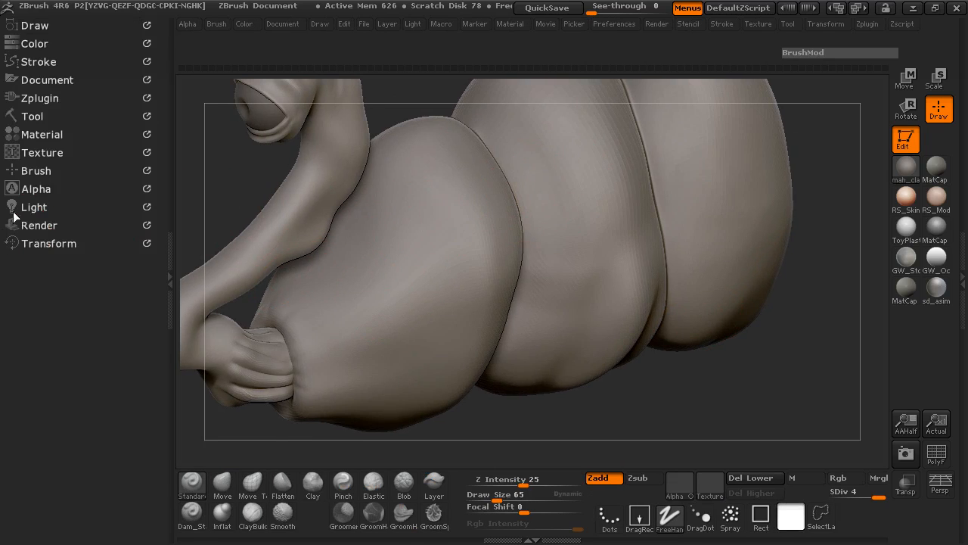
{"action": "left_click", "coordinate": [31, 116]}
{"action": "left_click", "coordinate": [47, 110]}
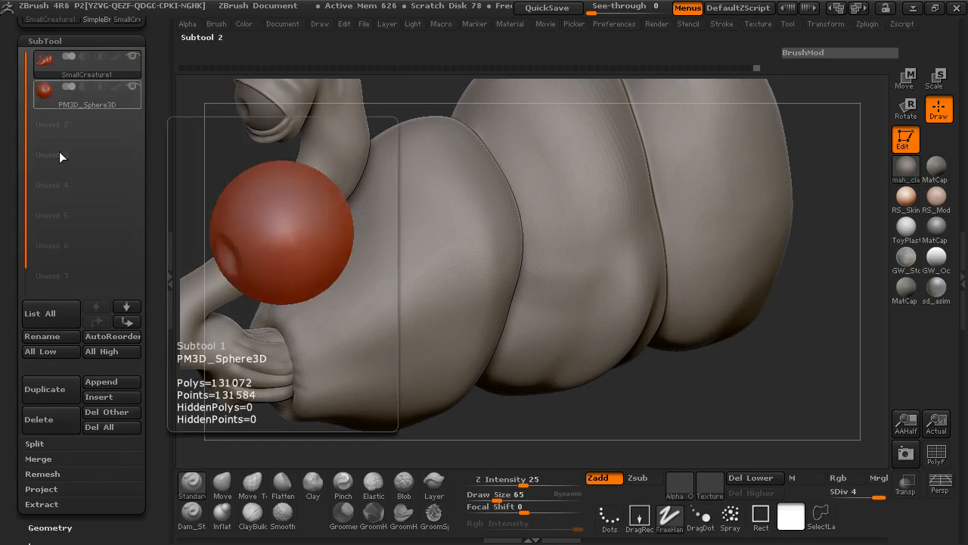
{"action": "left_click", "coordinate": [95, 382]}
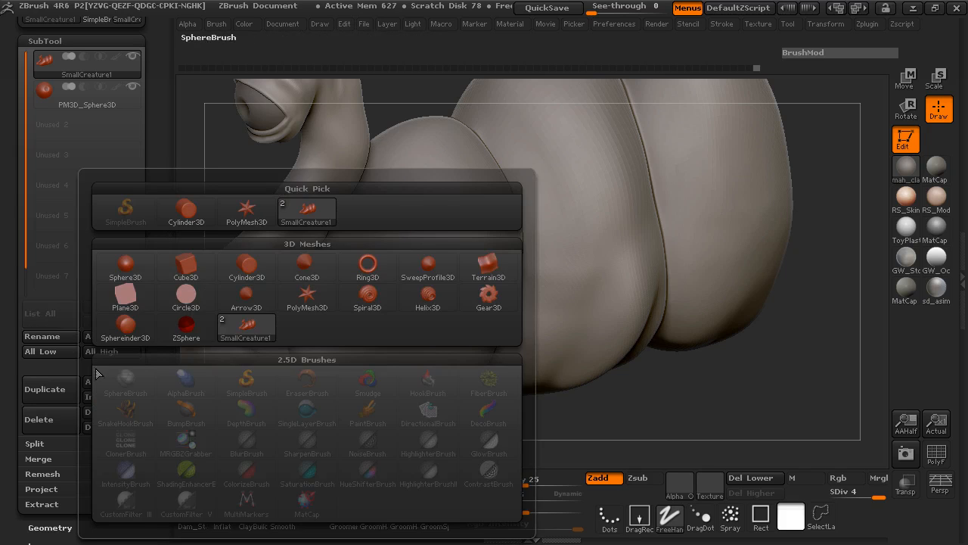
{"action": "left_click", "coordinate": [125, 264]}
{"action": "left_click", "coordinate": [75, 130]}
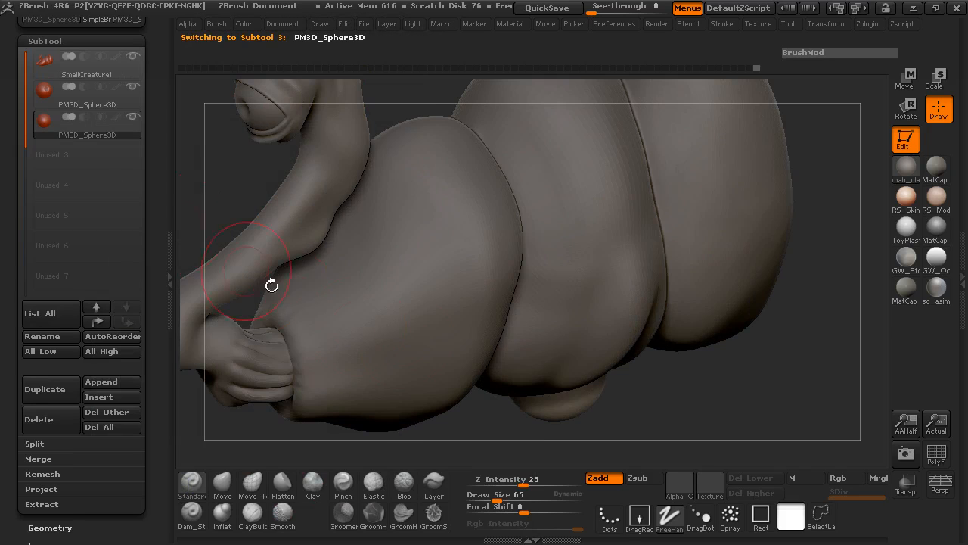
- Move the new sphere with the transpose line from beneath the body up to the upper side of the middle segment
{"action": "left_click_drag", "start_coordinate": [680, 377], "coordinate": [687, 364], "text": "shift"}
{"action": "left_click", "coordinate": [908, 81]}
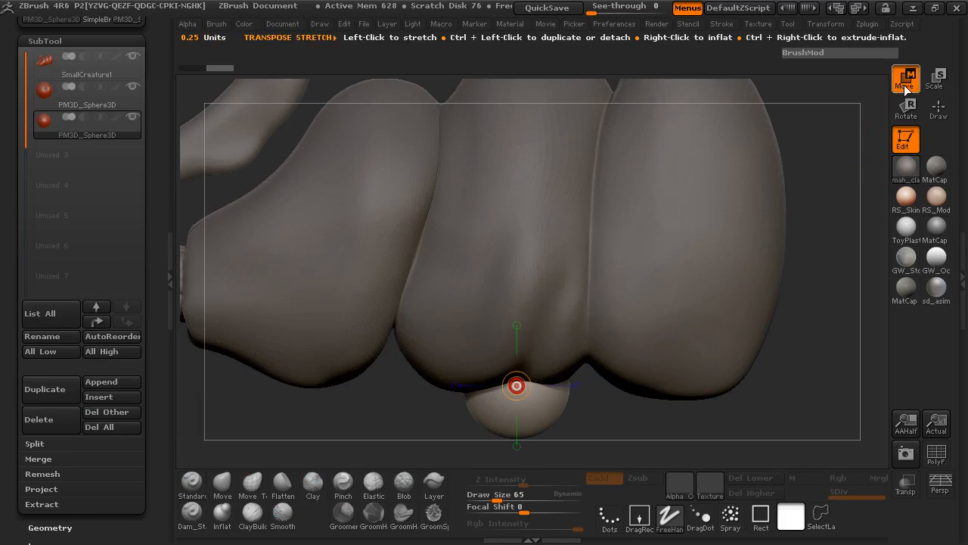
{"action": "left_click_drag", "start_coordinate": [825, 172], "coordinate": [524, 325], "text": "shift"}
{"action": "left_click_drag", "start_coordinate": [516, 271], "coordinate": [516, 421]}
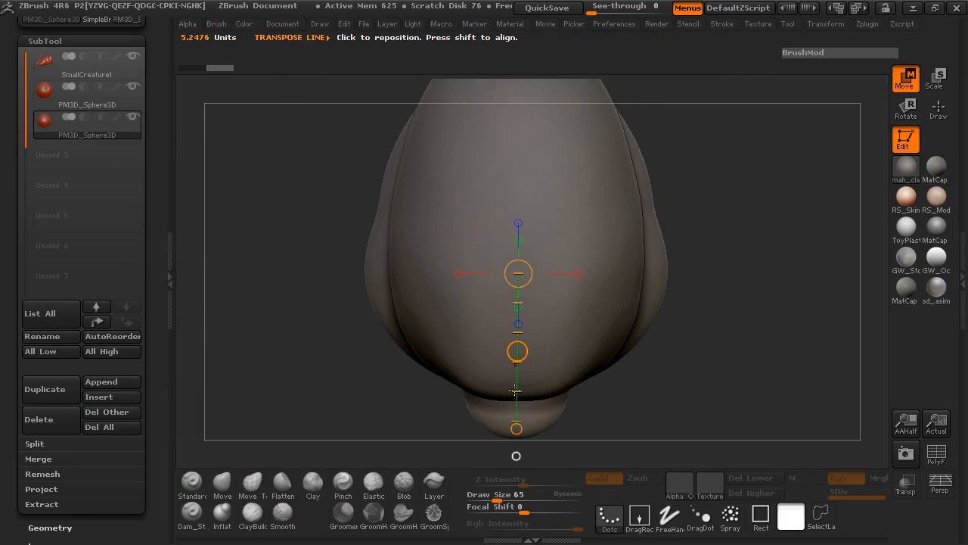
{"action": "mouse_move", "coordinate": [517, 345]}
{"action": "left_mouse_down"}
{"action": "mouse_move", "coordinate": [406, 201]}
{"action": "mouse_move", "coordinate": [395, 94]}
{"action": "left_mouse_up"}
{"action": "left_click_drag", "start_coordinate": [261, 225], "coordinate": [692, 270]}
{"action": "mouse_move", "coordinate": [611, 208]}
{"action": "left_mouse_down"}
{"action": "mouse_move", "coordinate": [612, 340]}
{"action": "mouse_move", "coordinate": [611, 318]}
{"action": "left_mouse_up"}
{"action": "left_click_drag", "start_coordinate": [612, 262], "coordinate": [572, 195]}
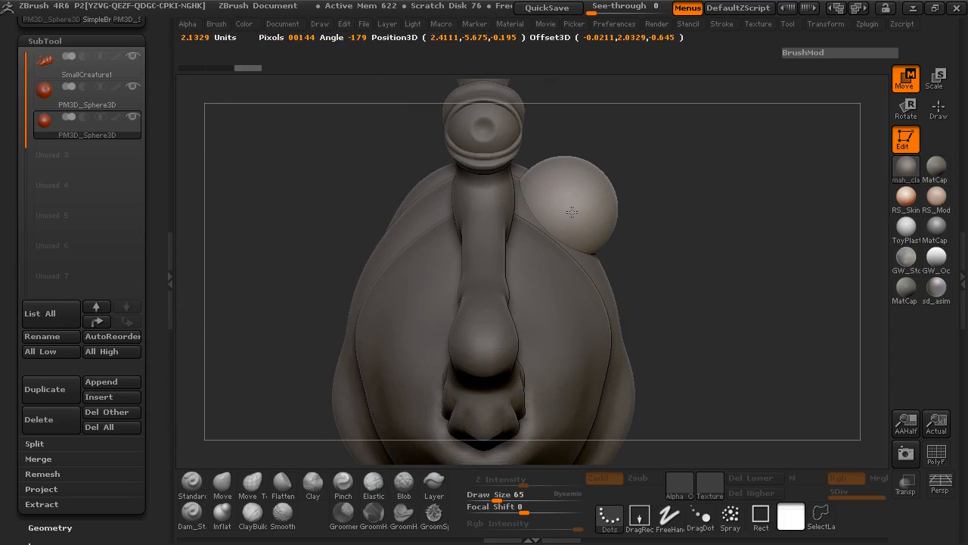
- Scale the sphere down with the transpose line into a small ball on the upper side of the middle segment
{"action": "left_click", "coordinate": [936, 80]}
{"action": "left_click_drag", "start_coordinate": [612, 317], "coordinate": [611, 296]}
{"action": "left_click_drag", "start_coordinate": [571, 168], "coordinate": [571, 258]}
{"action": "left_click_drag", "start_coordinate": [571, 169], "coordinate": [570, 202]}
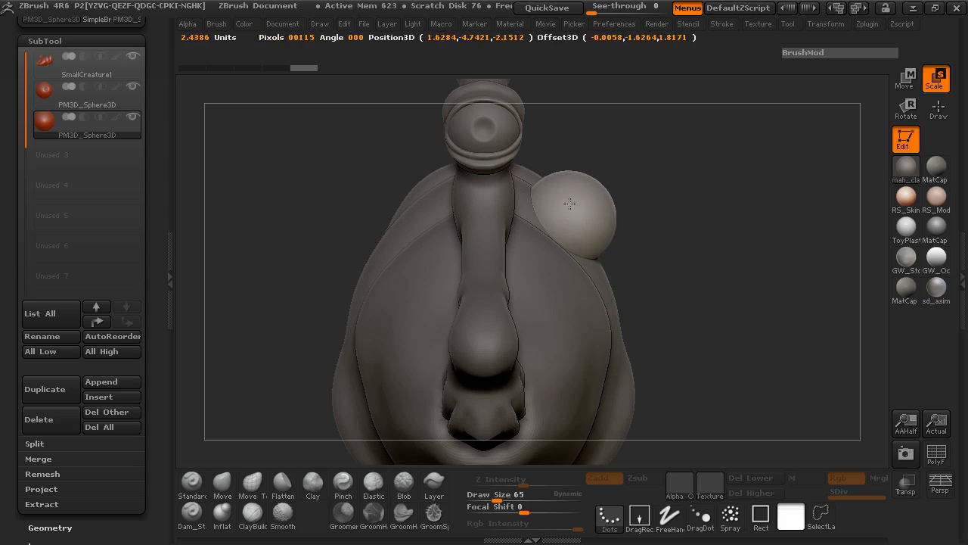
{"action": "left_click_drag", "start_coordinate": [565, 299], "coordinate": [564, 301]}
{"action": "left_click_drag", "start_coordinate": [571, 170], "coordinate": [574, 227]}
{"action": "left_click_drag", "start_coordinate": [764, 196], "coordinate": [635, 200]}
{"action": "left_click", "coordinate": [600, 187]}
{"action": "left_click_drag", "start_coordinate": [593, 189], "coordinate": [592, 190]}
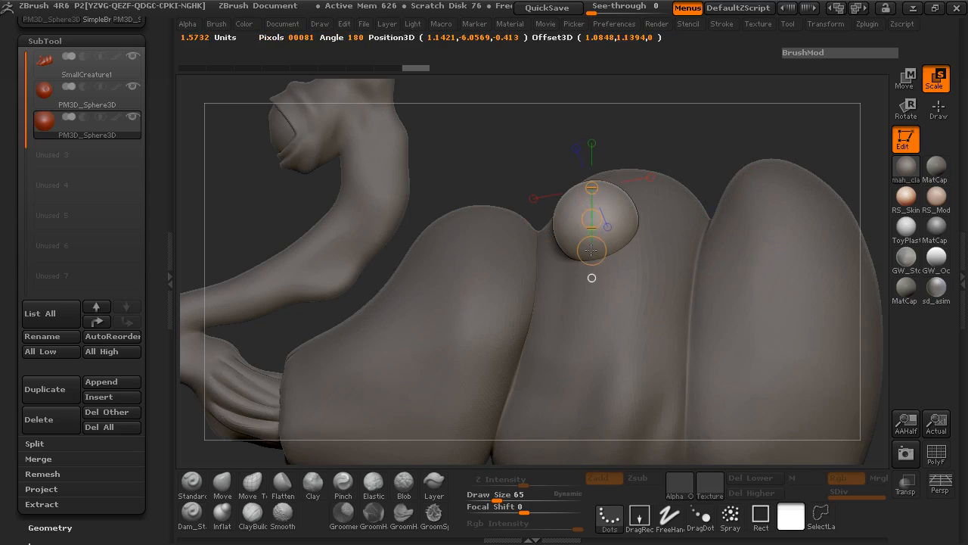
{"action": "left_click_drag", "start_coordinate": [591, 250], "coordinate": [591, 259]}
{"action": "left_click_drag", "start_coordinate": [592, 188], "coordinate": [591, 203]}
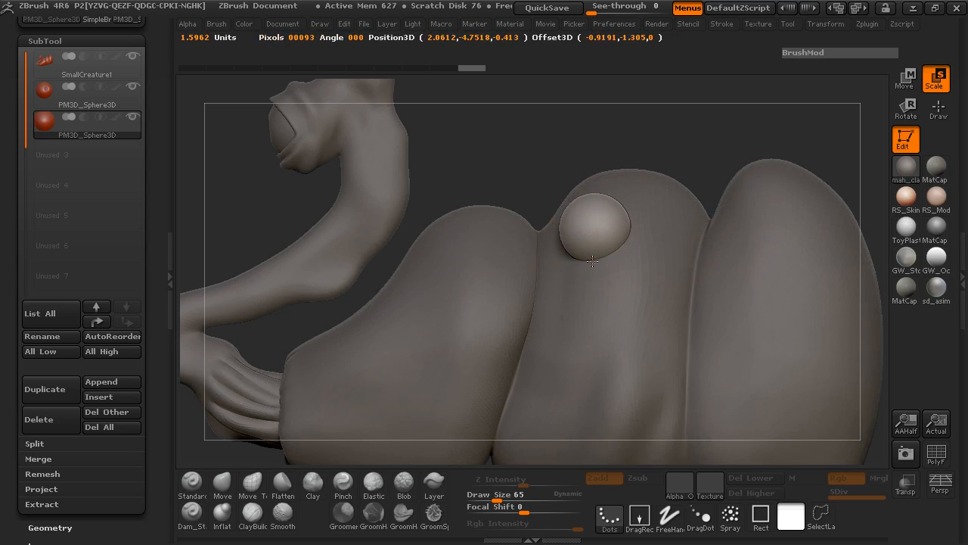
- Pull the sphere up into a pointed spike using the Move Topological brush at draw size 65
{"action": "left_click", "coordinate": [242, 485]}
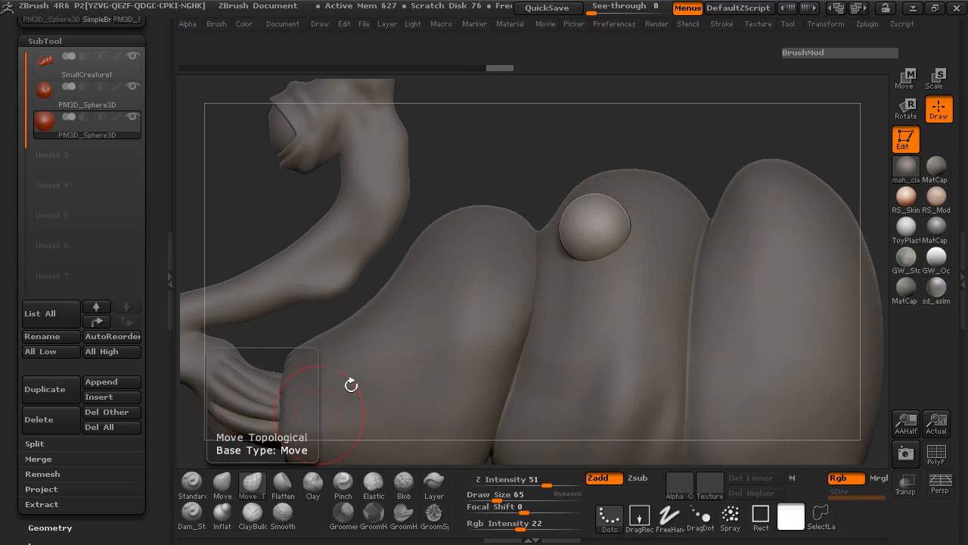
{"action": "mouse_move", "coordinate": [519, 147]}
{"action": "left_mouse_down"}
{"action": "mouse_move", "coordinate": [558, 156]}
{"action": "mouse_move", "coordinate": [614, 203]}
{"action": "mouse_move", "coordinate": [613, 167]}
{"action": "mouse_move", "coordinate": [627, 162]}
{"action": "left_mouse_up"}
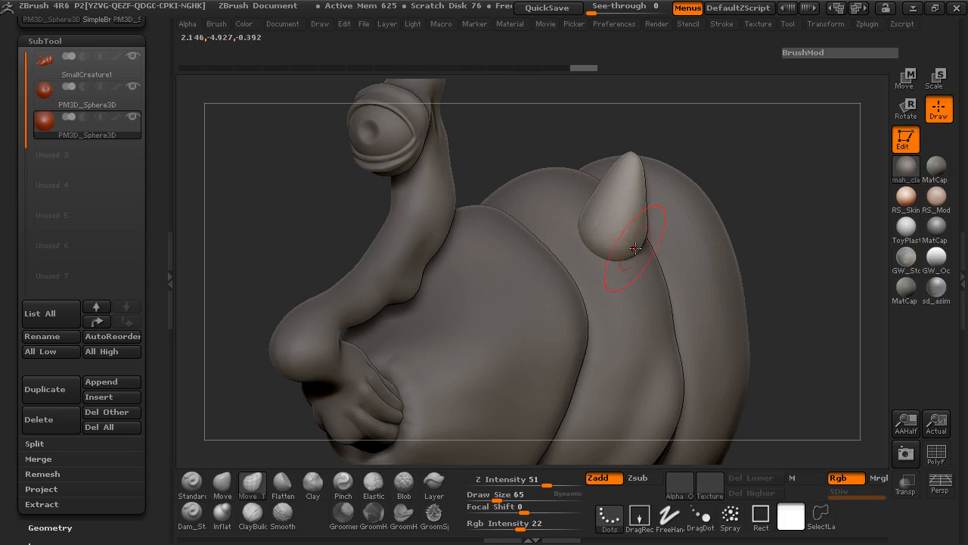
{"action": "mouse_move", "coordinate": [756, 189]}
{"action": "left_mouse_down"}
{"action": "mouse_move", "coordinate": [789, 179]}
{"action": "mouse_move", "coordinate": [610, 239]}
{"action": "mouse_move", "coordinate": [497, 169]}
{"action": "mouse_move", "coordinate": [560, 177]}
{"action": "left_mouse_up"}
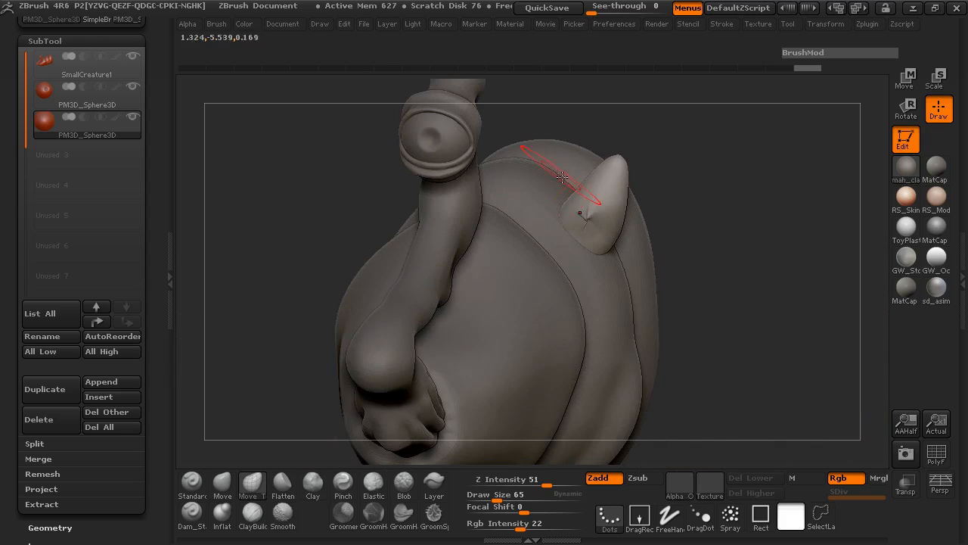
- Smooth the pinched spot near the spike's base, raising the Smooth brush's Z Intensity to 44
{"action": "key", "text": "shift"}
{"action": "key", "text": "ctrl+z"}
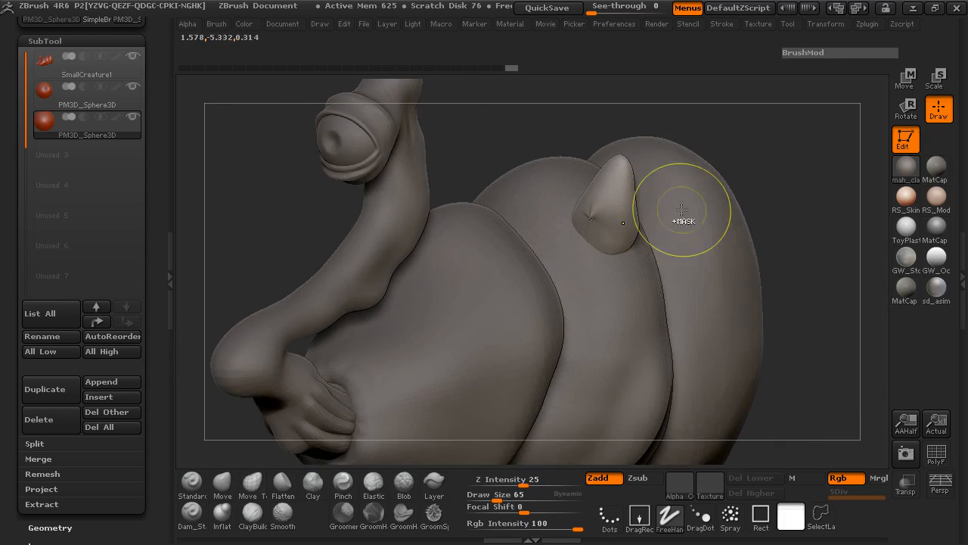
{"action": "left_click_drag", "start_coordinate": [590, 215], "coordinate": [592, 218]}
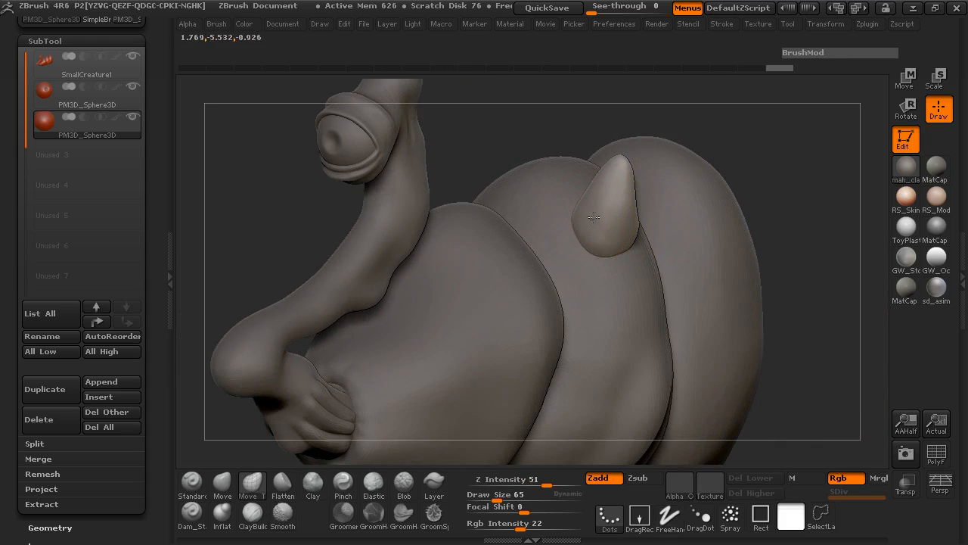
{"action": "key", "text": "ctrl+shift+z"}
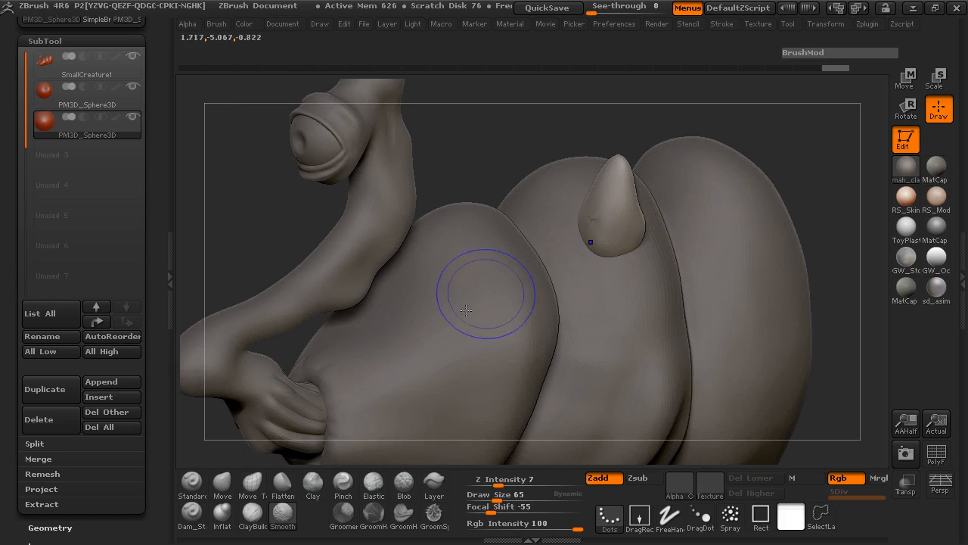
{"action": "left_click_drag", "start_coordinate": [475, 481], "coordinate": [518, 481]}
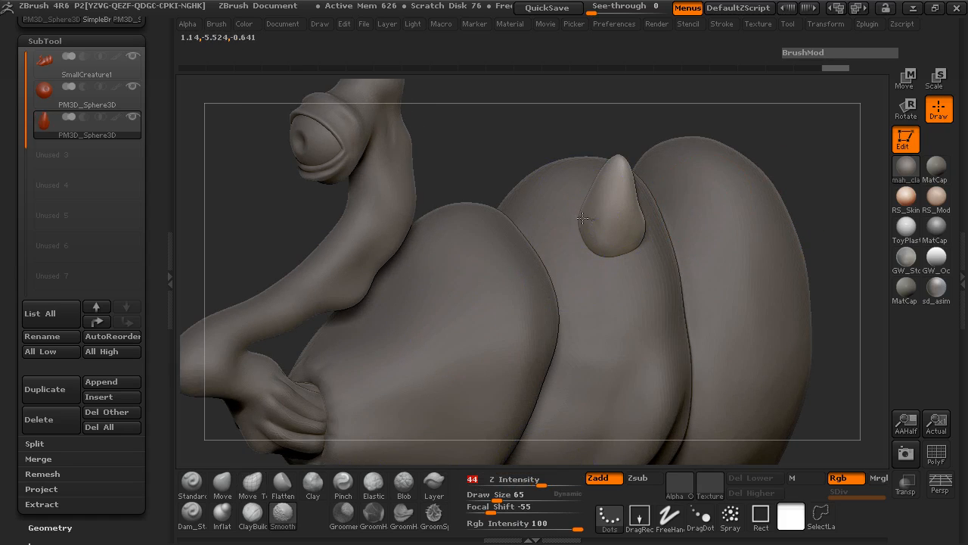
{"action": "mouse_move", "coordinate": [458, 134]}
{"action": "left_mouse_down"}
{"action": "mouse_move", "coordinate": [681, 177]}
{"action": "mouse_move", "coordinate": [285, 173]}
{"action": "mouse_move", "coordinate": [345, 400]}
{"action": "mouse_move", "coordinate": [204, 255]}
{"action": "left_mouse_up"}
- Display the spike's polyframe and try to retopologize the spike with ZRemesher at a target polygon count of 5
{"action": "left_click", "coordinate": [59, 44]}
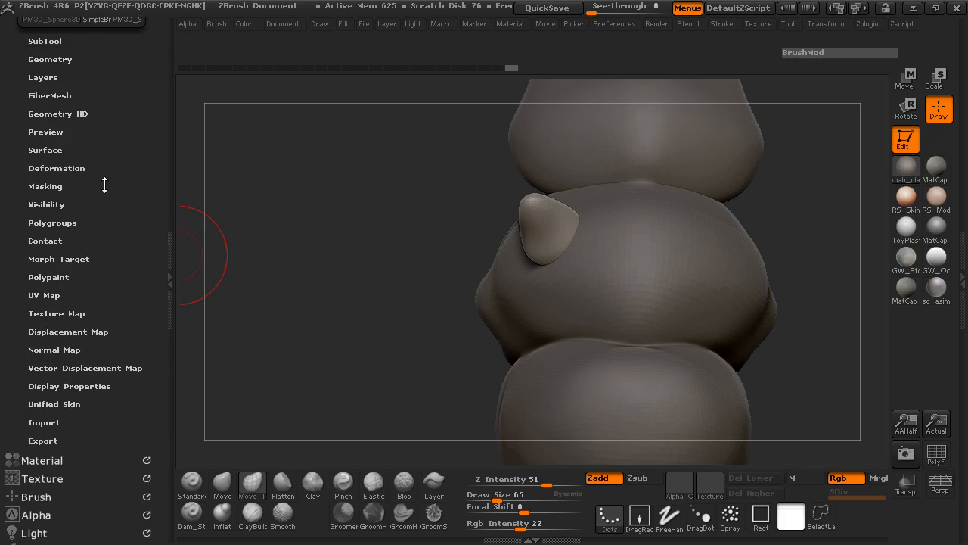
{"action": "left_click_drag", "start_coordinate": [104, 184], "coordinate": [107, 229]}
{"action": "left_click", "coordinate": [55, 111]}
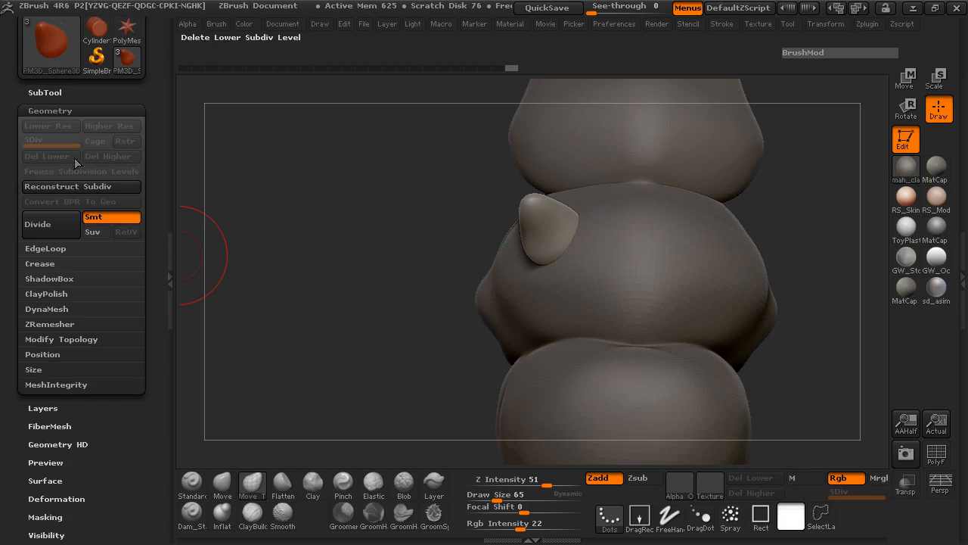
{"action": "key", "text": "shift+f"}
{"action": "left_click_drag", "start_coordinate": [858, 439], "coordinate": [503, 232]}
{"action": "left_click_drag", "start_coordinate": [713, 188], "coordinate": [714, 244]}
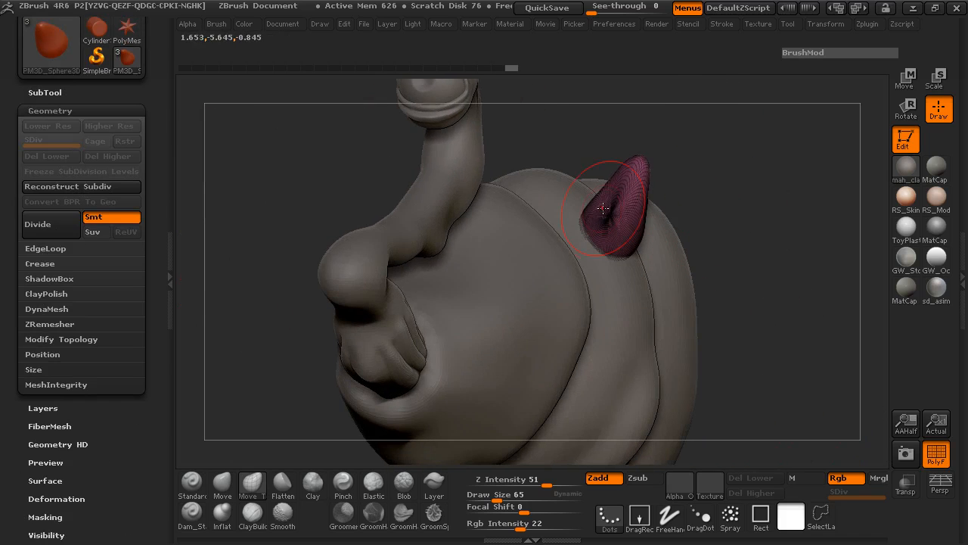
{"action": "left_click", "coordinate": [59, 324]}
{"action": "left_click", "coordinate": [76, 350]}
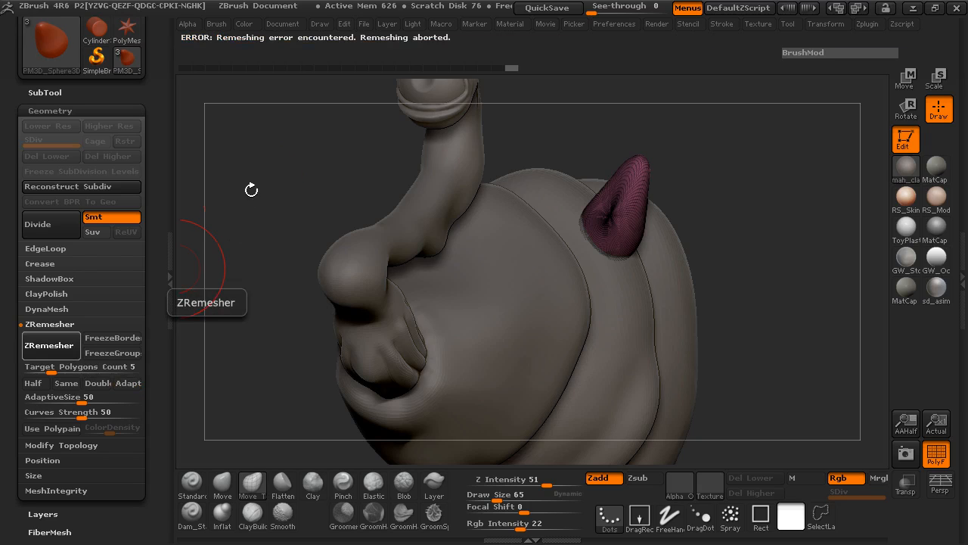
{"action": "left_click_drag", "start_coordinate": [254, 191], "coordinate": [258, 189]}
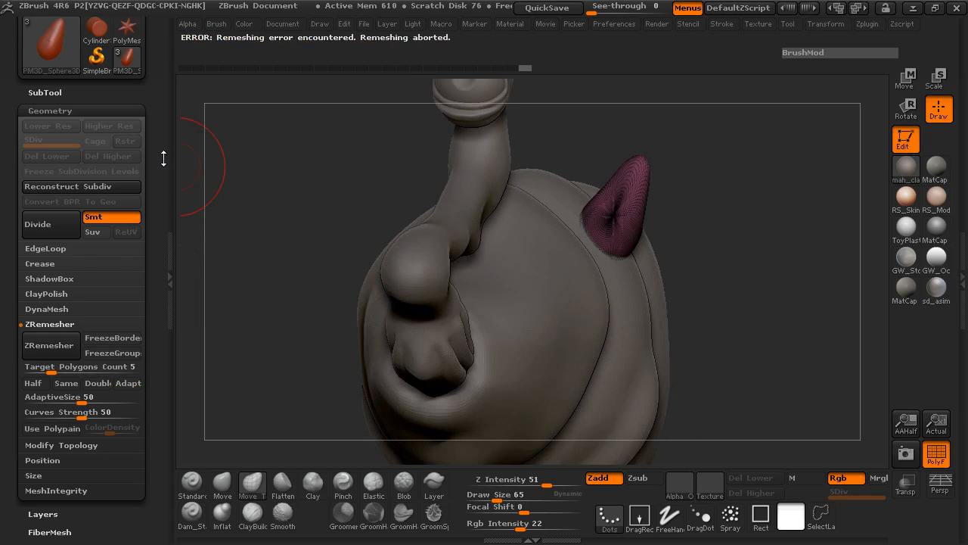
- Pre-process the spike in Decimation Master and decimate it to about 9.15%
{"action": "left_click_drag", "start_coordinate": [155, 153], "coordinate": [159, 259]}
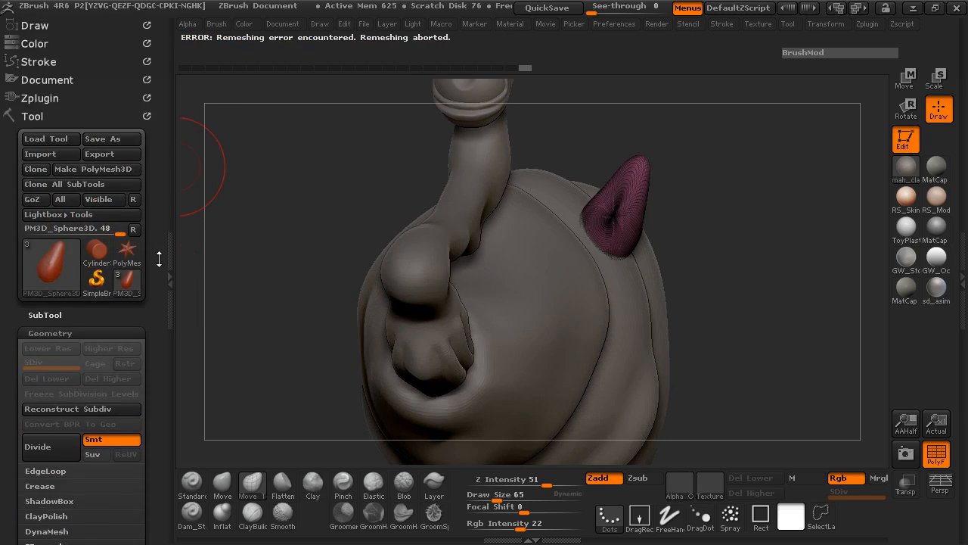
{"action": "left_click", "coordinate": [40, 97]}
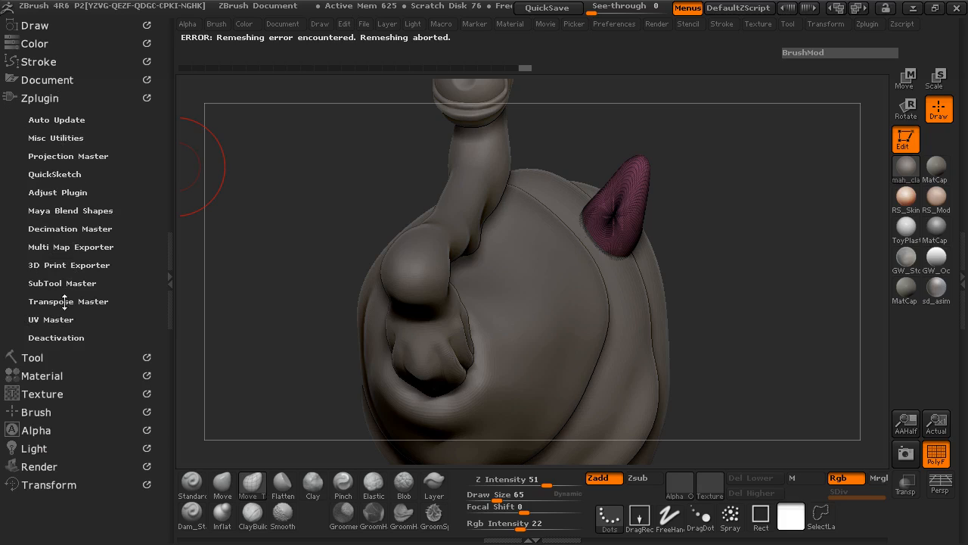
{"action": "left_click", "coordinate": [65, 227]}
{"action": "left_click_drag", "start_coordinate": [49, 373], "coordinate": [38, 374]}
{"action": "left_click", "coordinate": [72, 322]}
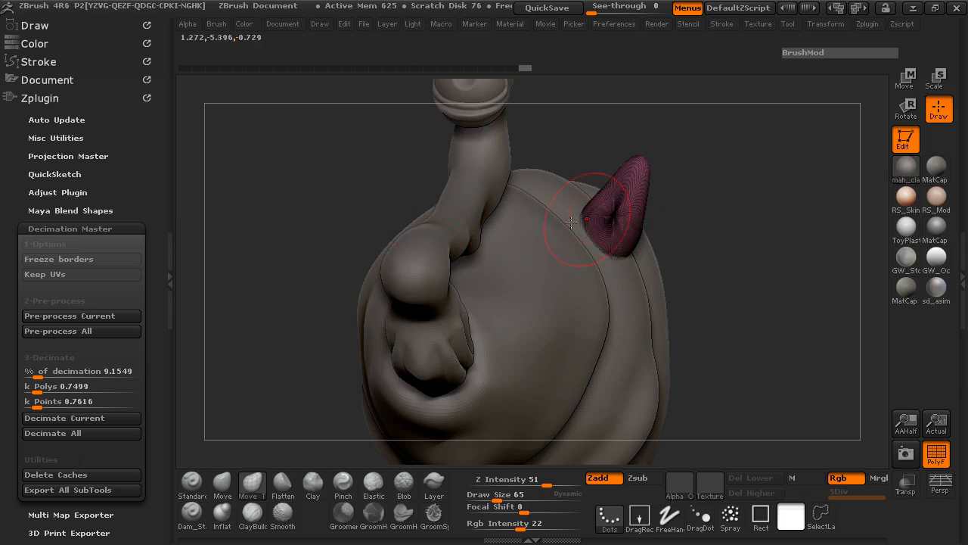
{"action": "left_click", "coordinate": [64, 418]}
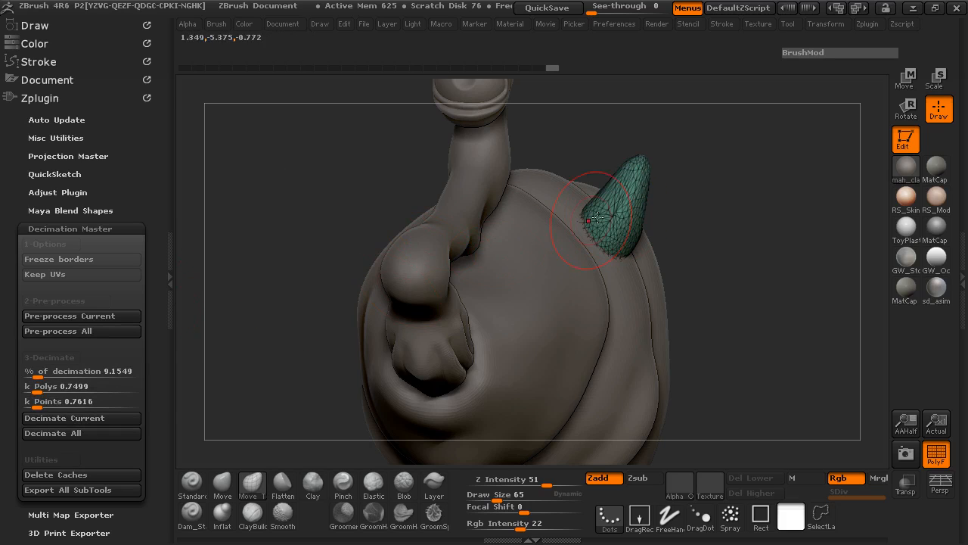
{"action": "left_click", "coordinate": [60, 228]}
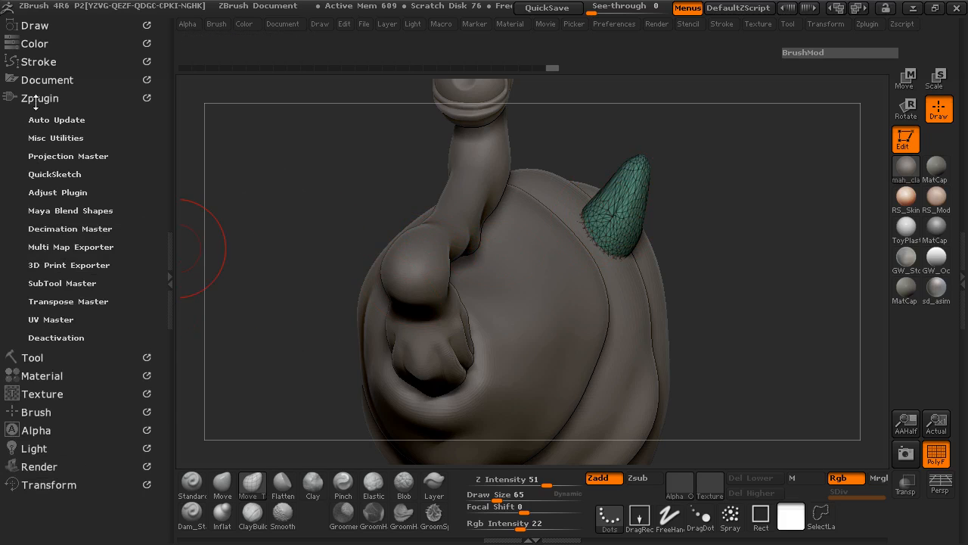
{"action": "left_click", "coordinate": [36, 100]}
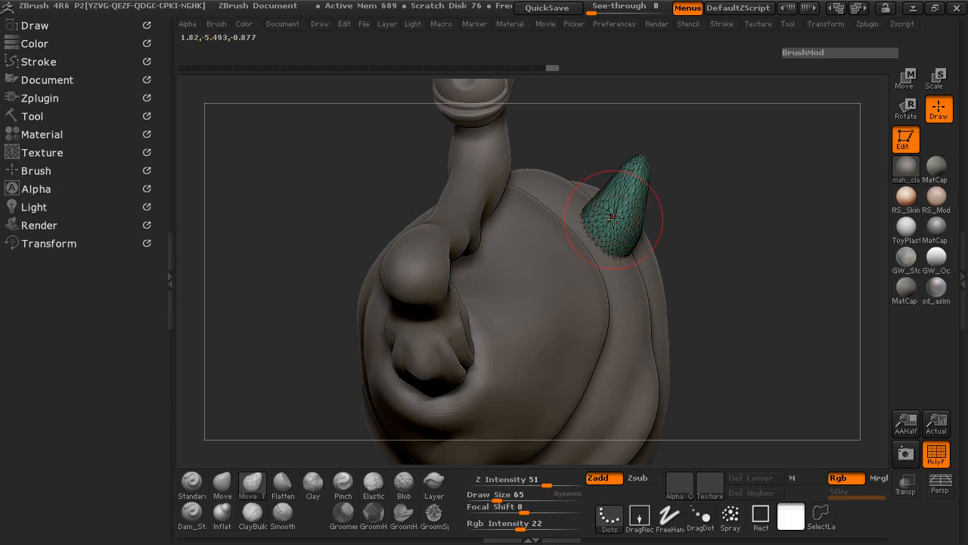
- Retopologize the decimated spike with ZRemesher at target count 5, and run it again with Half enabled
{"action": "left_click", "coordinate": [34, 116]}
{"action": "left_click_drag", "start_coordinate": [84, 217], "coordinate": [110, 331]}
{"action": "left_click", "coordinate": [48, 168]}
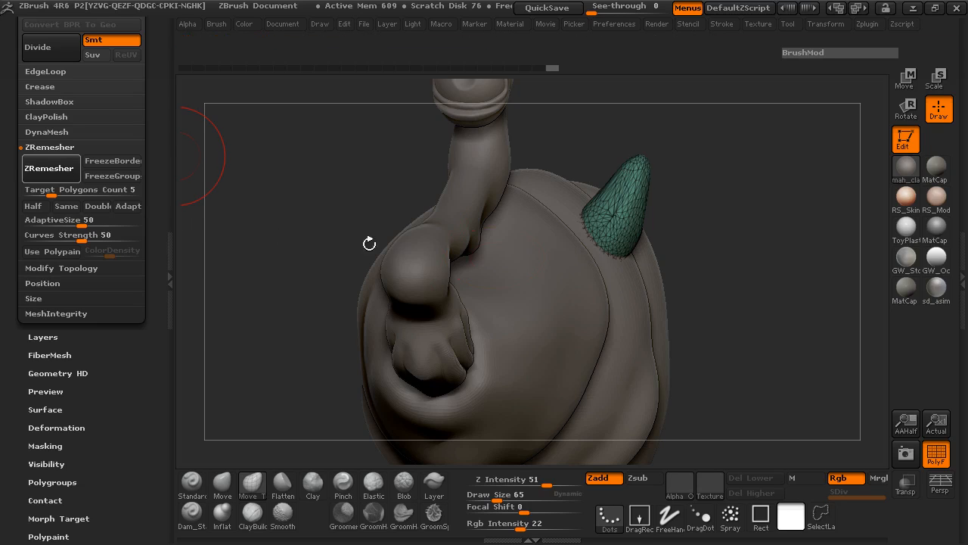
{"action": "left_click", "coordinate": [33, 207]}
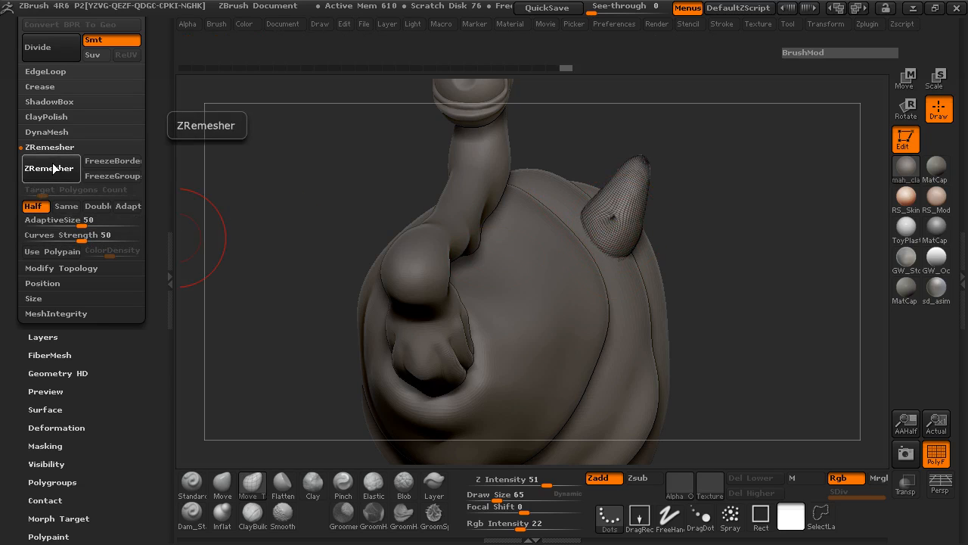
{"action": "left_click", "coordinate": [51, 166]}
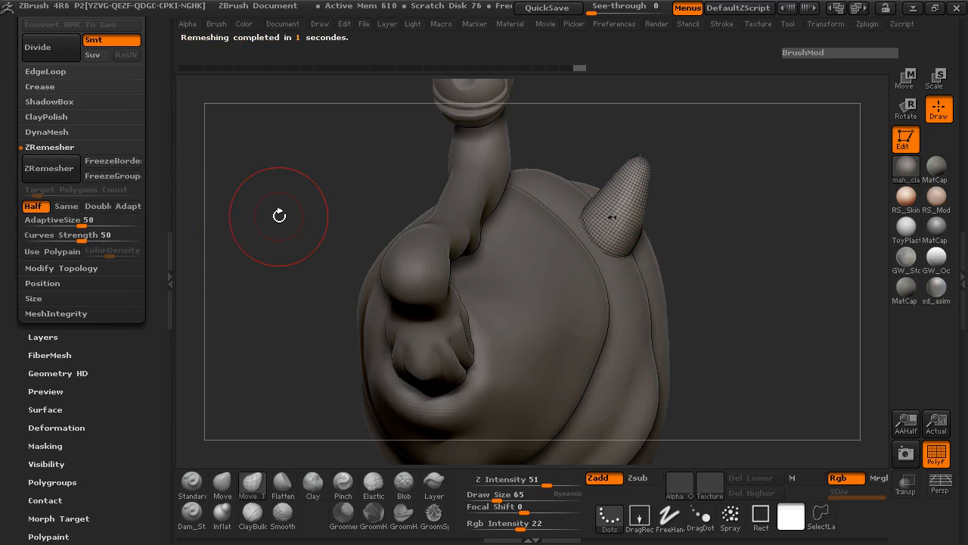
- Smooth the mesh around the small gaps near the spike's base with the Smooth brush at Z Intensity 44
{"action": "scroll", "coordinate": [572, 194], "scroll_direction": "up", "scroll_amount": 5}
{"action": "key", "text": "shift"}
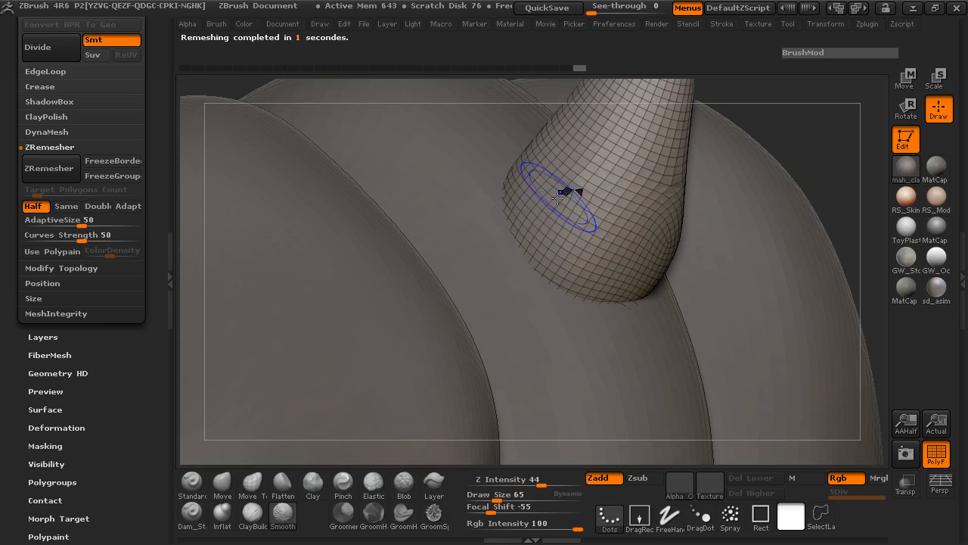
{"action": "left_click_drag", "start_coordinate": [575, 192], "coordinate": [578, 198], "text": "shift"}
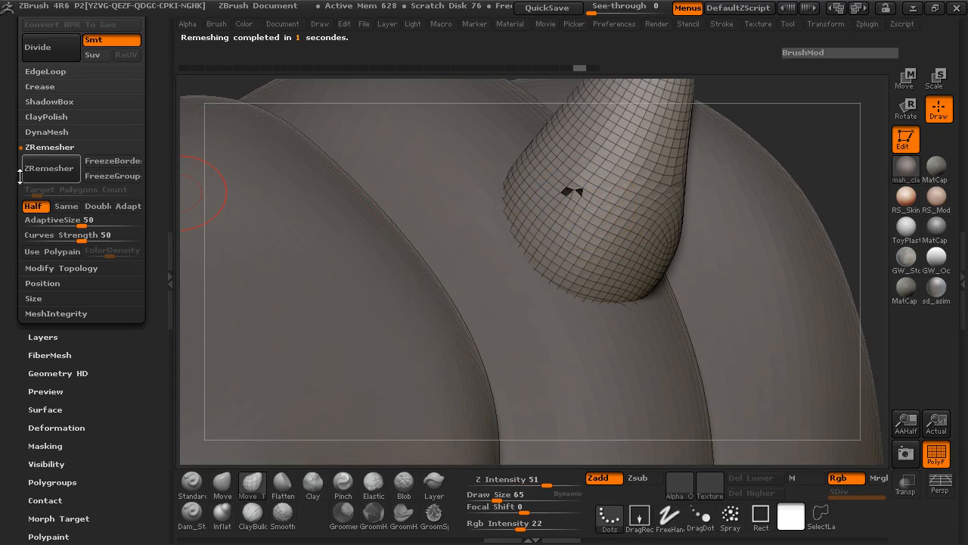
- Convert the spike to a DynaMesh at resolution 128 with Project off, smooth its base and hide the polyframe
{"action": "left_click", "coordinate": [47, 132]}
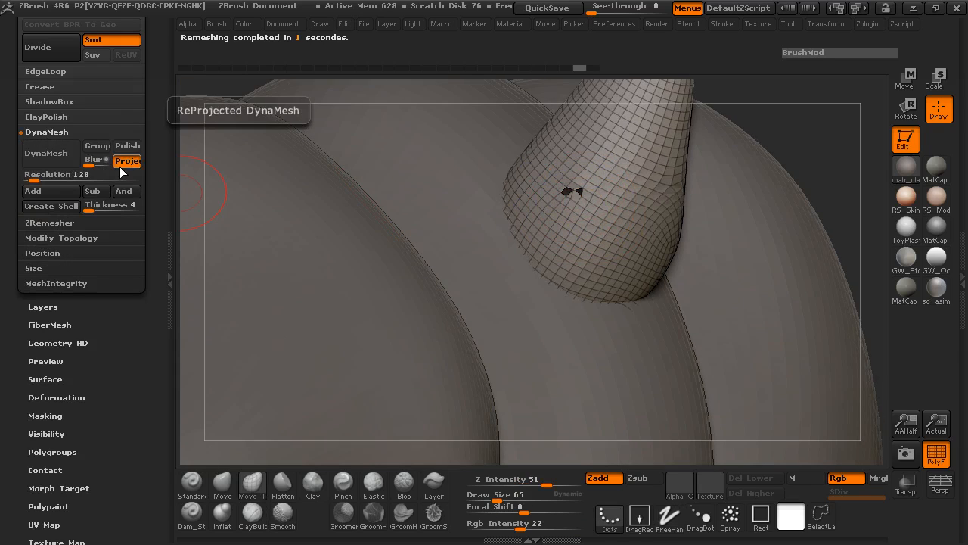
{"action": "left_click", "coordinate": [48, 160]}
{"action": "mouse_move", "coordinate": [579, 179]}
{"action": "left_mouse_down", "text": "shift"}
{"action": "mouse_move", "coordinate": [597, 190]}
{"action": "mouse_move", "coordinate": [590, 204]}
{"action": "left_mouse_up", "text": "shift"}
{"action": "left_click", "coordinate": [936, 453]}
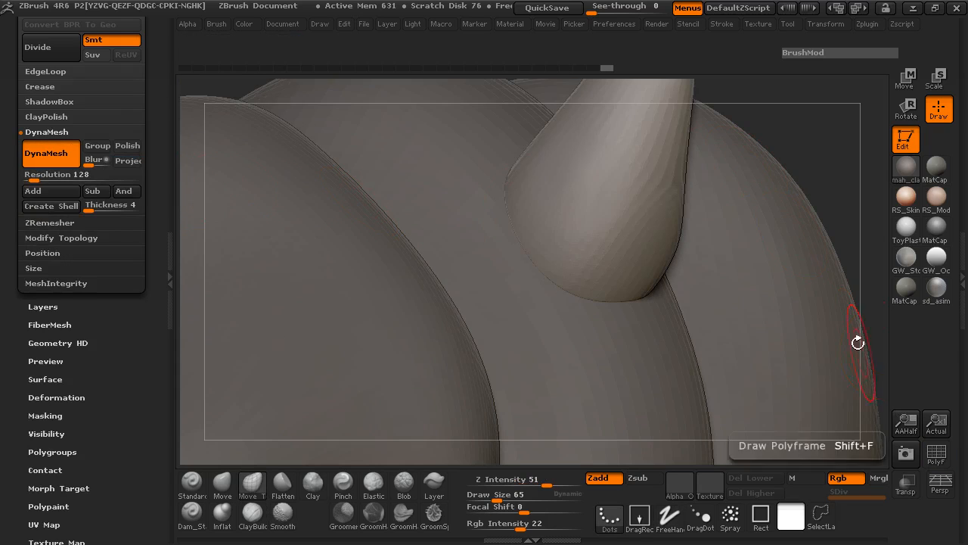
- Smooth the spike's sides and base, and turn off its DynaMesh mode
{"action": "mouse_move", "coordinate": [843, 162]}
{"action": "left_mouse_down"}
{"action": "mouse_move", "coordinate": [651, 225]}
{"action": "mouse_move", "coordinate": [609, 227]}
{"action": "mouse_move", "coordinate": [774, 309]}
{"action": "mouse_move", "coordinate": [604, 236]}
{"action": "left_mouse_up"}
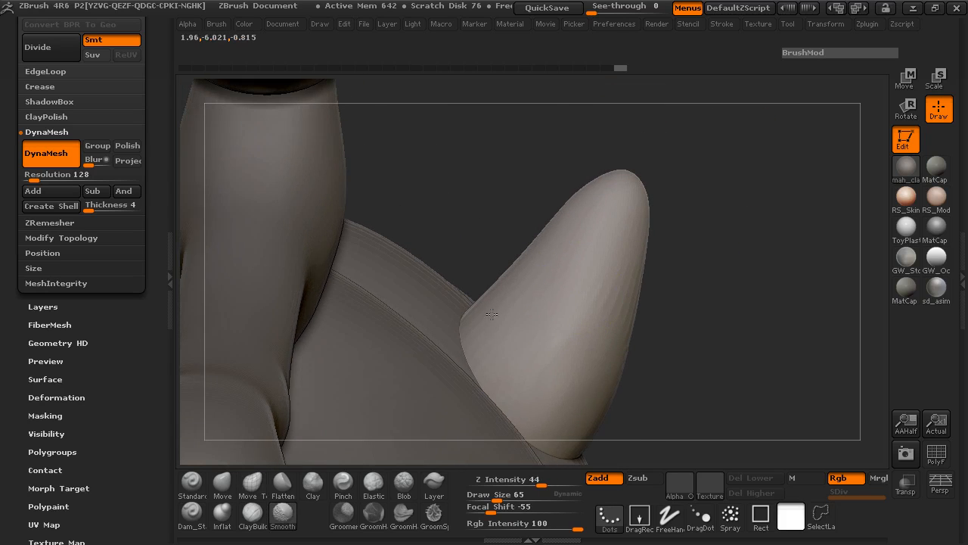
{"action": "left_click_drag", "start_coordinate": [634, 336], "coordinate": [689, 352]}
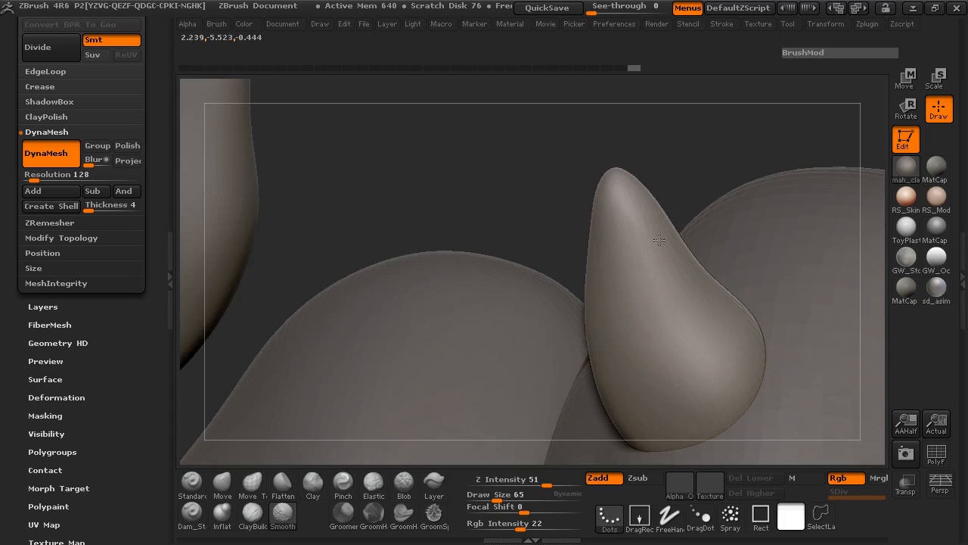
{"action": "mouse_move", "coordinate": [436, 199]}
{"action": "left_mouse_down"}
{"action": "mouse_move", "coordinate": [494, 160]}
{"action": "mouse_move", "coordinate": [804, 328]}
{"action": "mouse_move", "coordinate": [680, 195]}
{"action": "left_mouse_up"}
{"action": "left_click", "coordinate": [64, 154]}
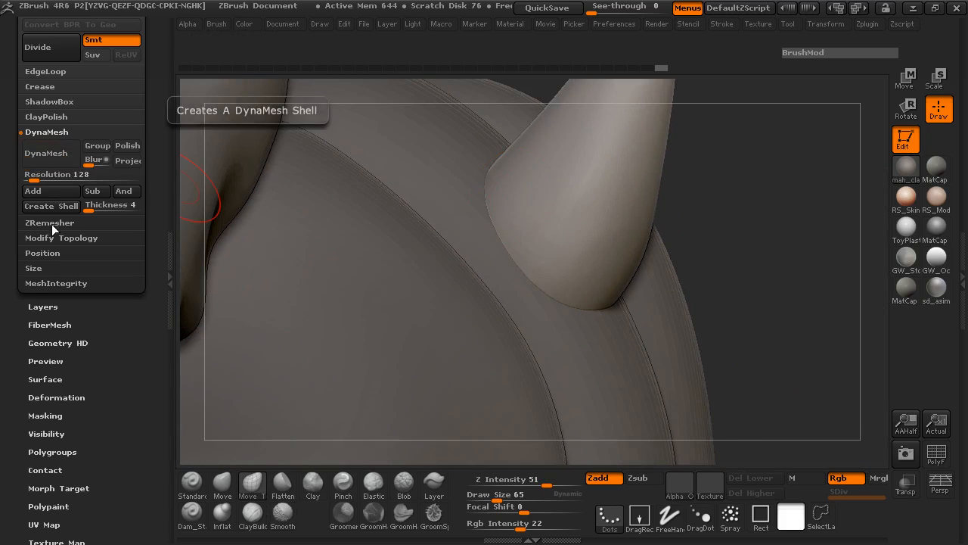
- Retopologize the spike with ZRemesher with Half off, and display its polyframe
{"action": "left_click", "coordinate": [51, 222]}
{"action": "left_click", "coordinate": [33, 206]}
{"action": "left_click", "coordinate": [49, 168]}
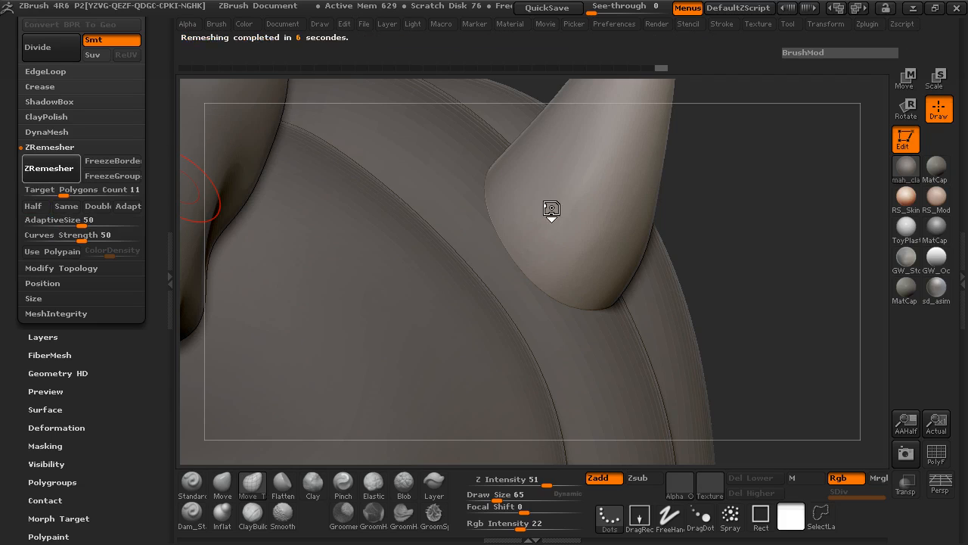
{"action": "left_click_drag", "start_coordinate": [744, 231], "coordinate": [764, 242]}
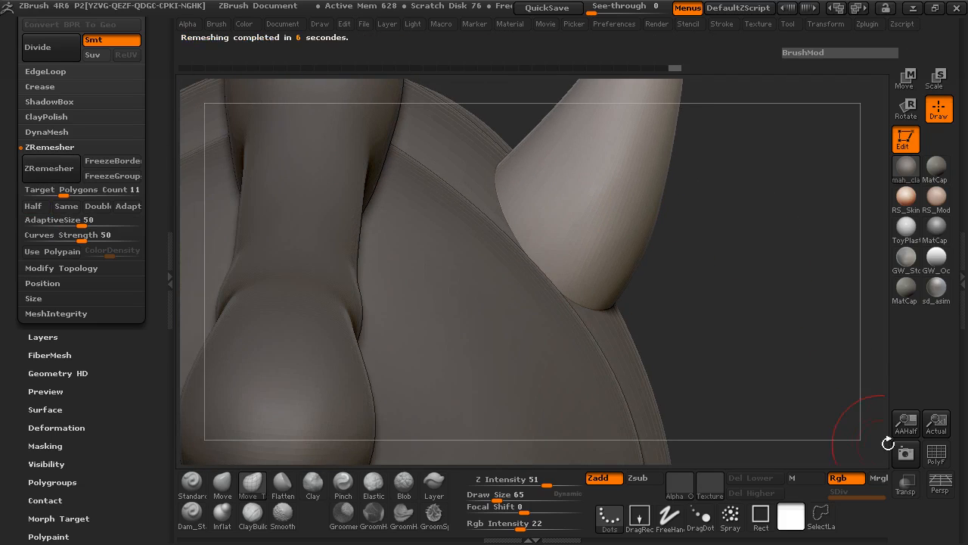
{"action": "left_click", "coordinate": [937, 452]}
{"action": "left_click_drag", "start_coordinate": [756, 340], "coordinate": [515, 189]}
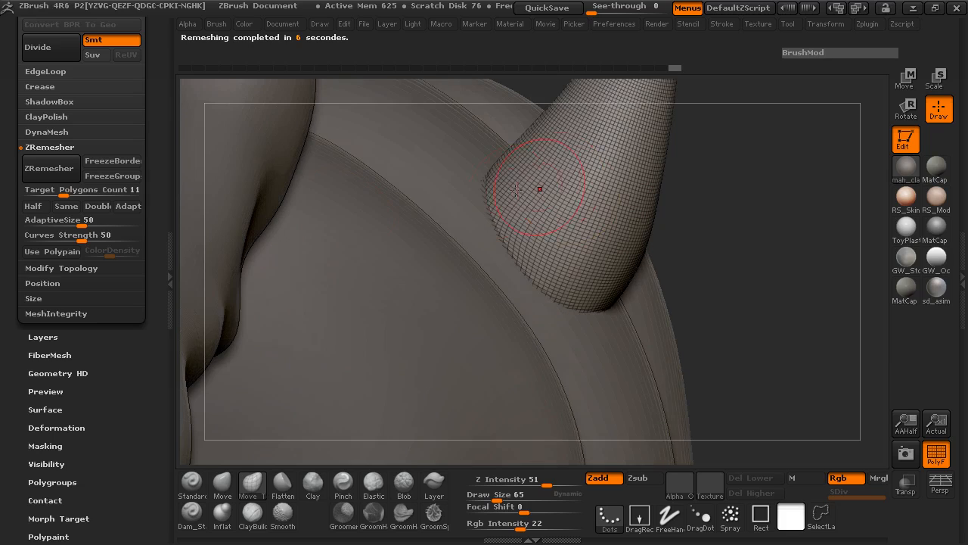
- Run ZRemesher on the spike four more times with Half enabled to lower its polygon density
{"action": "left_click", "coordinate": [49, 168]}
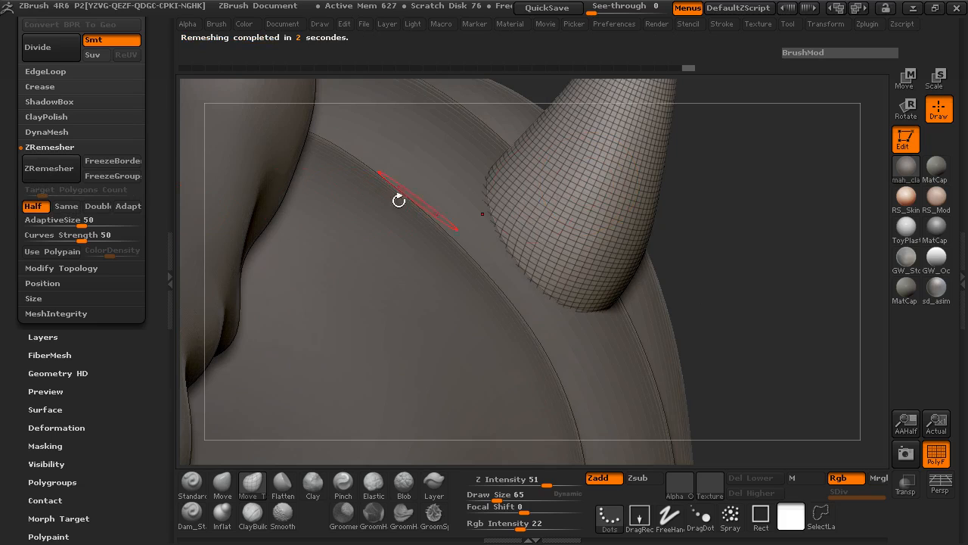
{"action": "left_click", "coordinate": [61, 175]}
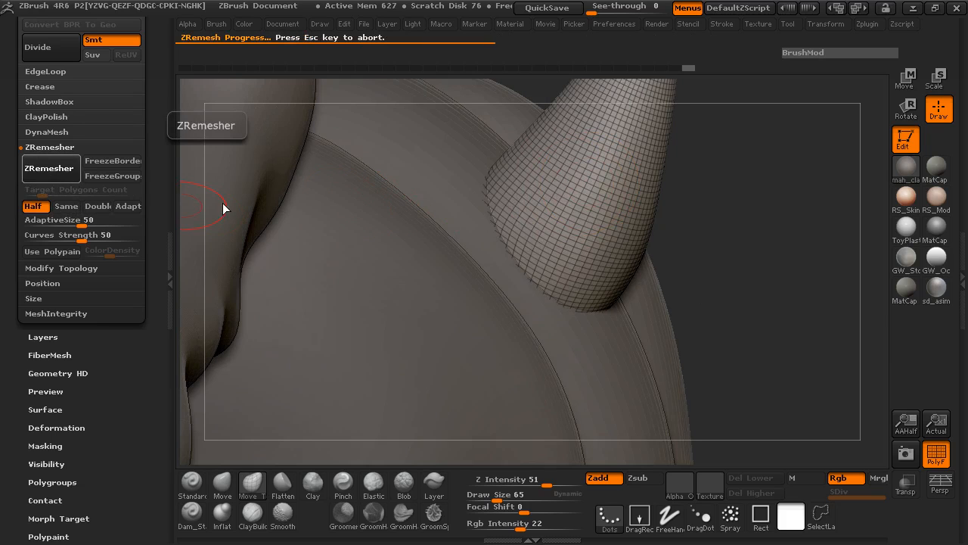
{"action": "left_click_drag", "start_coordinate": [705, 211], "coordinate": [203, 246]}
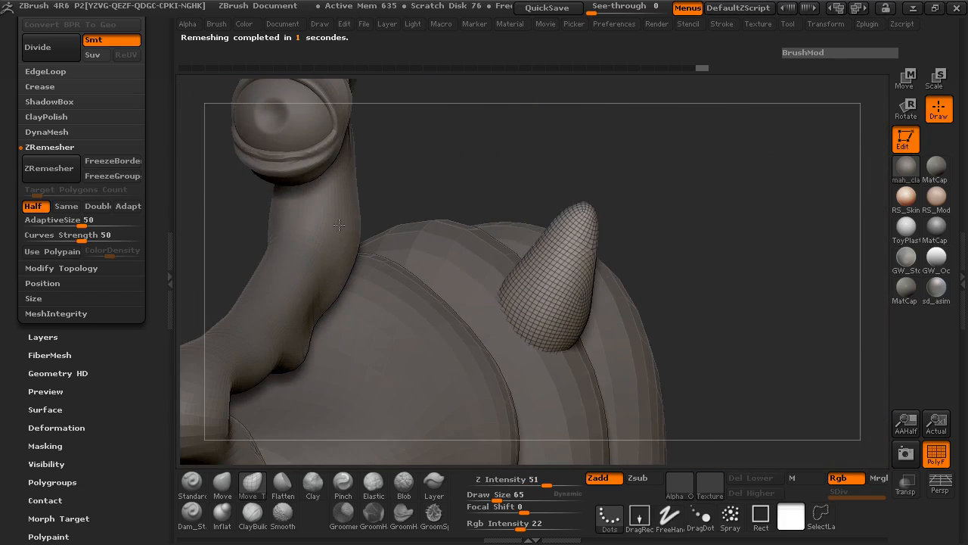
{"action": "left_click", "coordinate": [48, 169]}
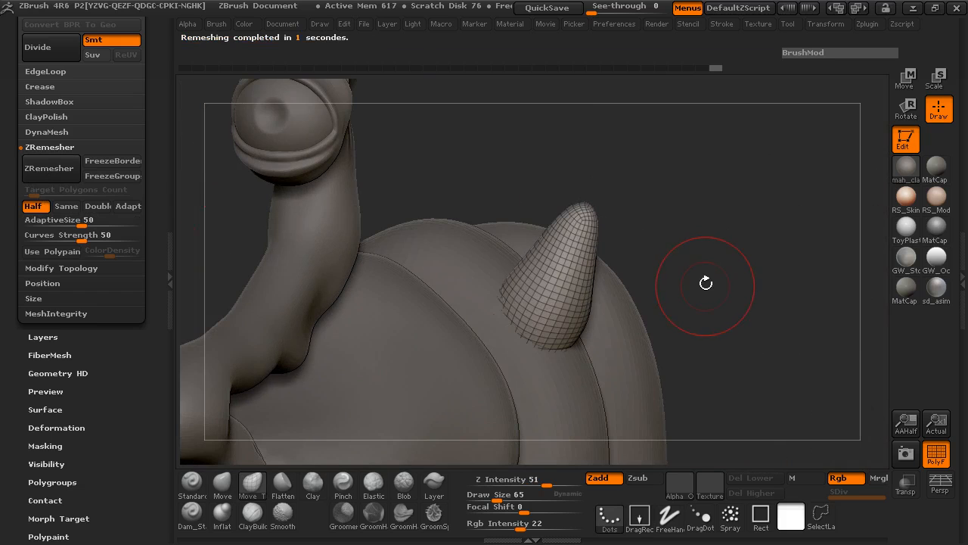
{"action": "left_click_drag", "start_coordinate": [704, 282], "coordinate": [701, 230]}
{"action": "left_click", "coordinate": [66, 168]}
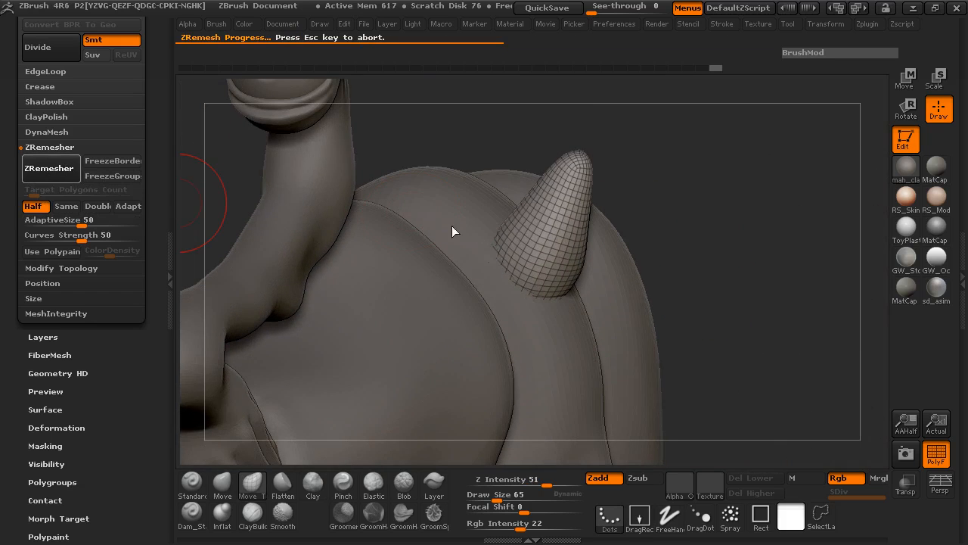
{"action": "left_click_drag", "start_coordinate": [787, 252], "coordinate": [569, 237]}
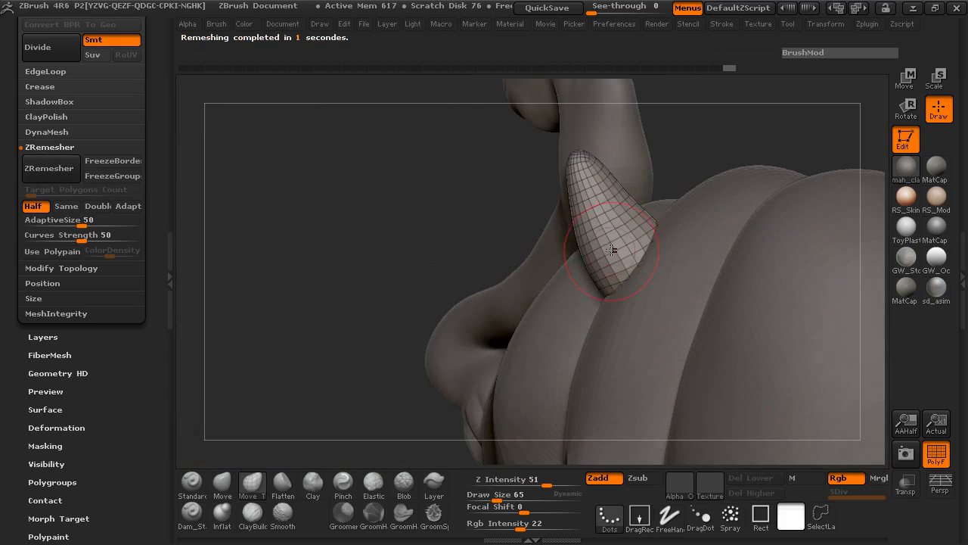
{"action": "left_click_drag", "start_coordinate": [403, 231], "coordinate": [569, 221]}
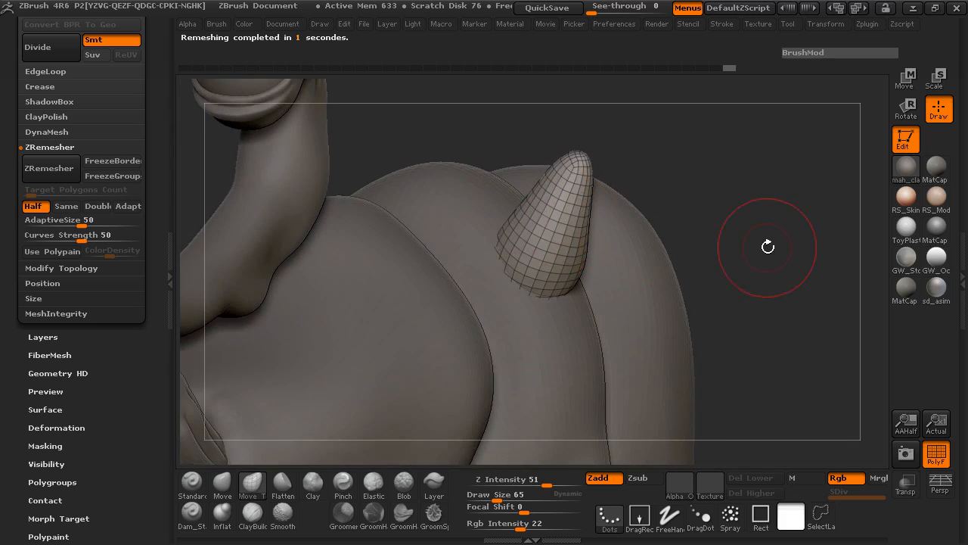
- Hide the spike's polyframe and turn off the Half option of ZRemesher
{"action": "left_click_drag", "start_coordinate": [767, 247], "coordinate": [911, 426]}
{"action": "left_click", "coordinate": [938, 456]}
{"action": "left_click_drag", "start_coordinate": [745, 267], "coordinate": [723, 269]}
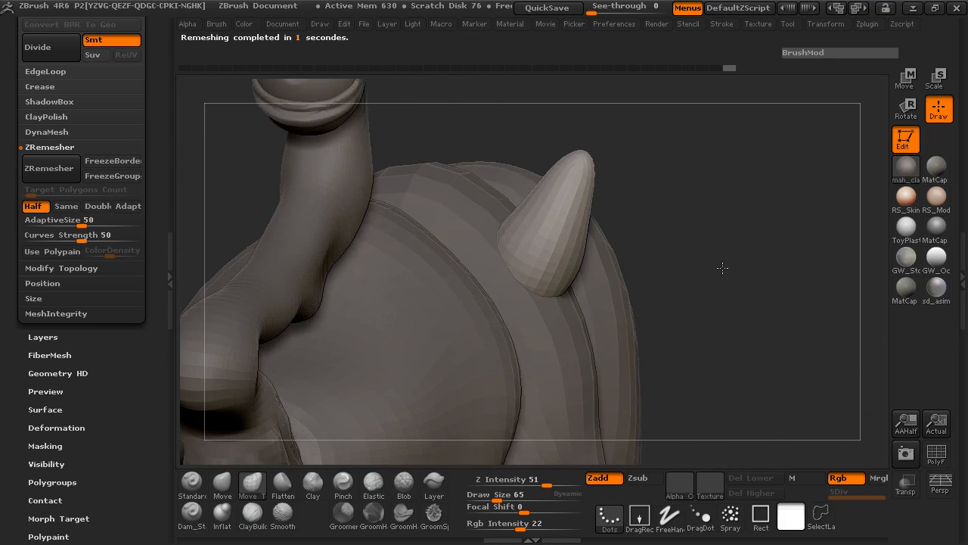
{"action": "left_click", "coordinate": [42, 207]}
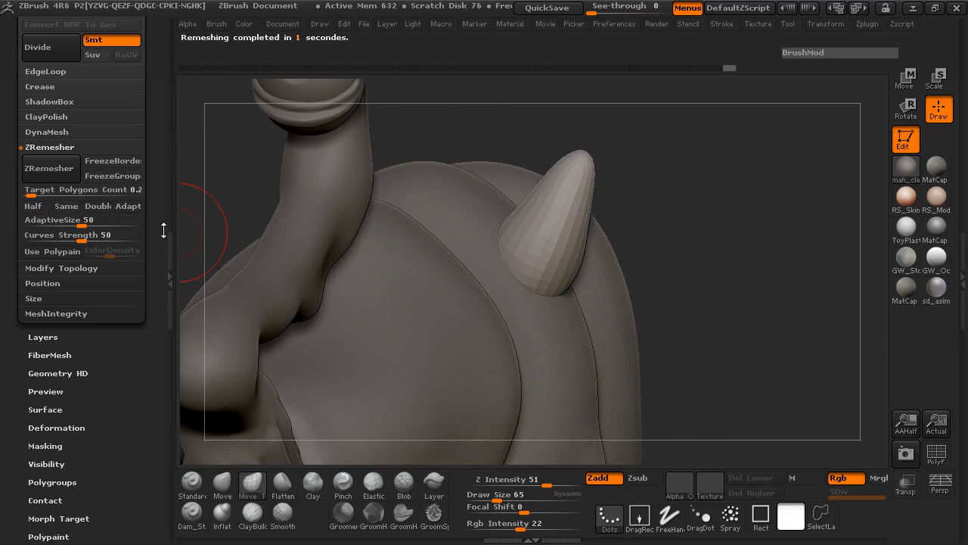
- Subdivide the remeshed spike twice, up to subdivision level 3
{"action": "scroll", "coordinate": [83, 166], "scroll_direction": "up", "scroll_amount": 4}
{"action": "left_click", "coordinate": [50, 83]}
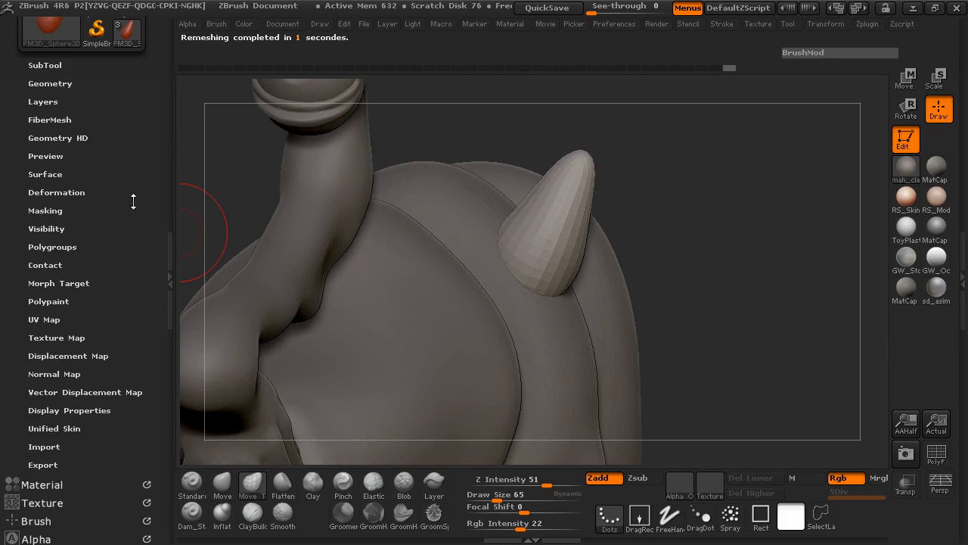
{"action": "left_click", "coordinate": [167, 251]}
{"action": "key", "text": "ctrl"}
{"action": "key", "text": "ctrl+d"}
{"action": "key", "text": "ctrl+d"}
{"action": "left_click_drag", "start_coordinate": [651, 257], "coordinate": [499, 253], "text": "shift"}
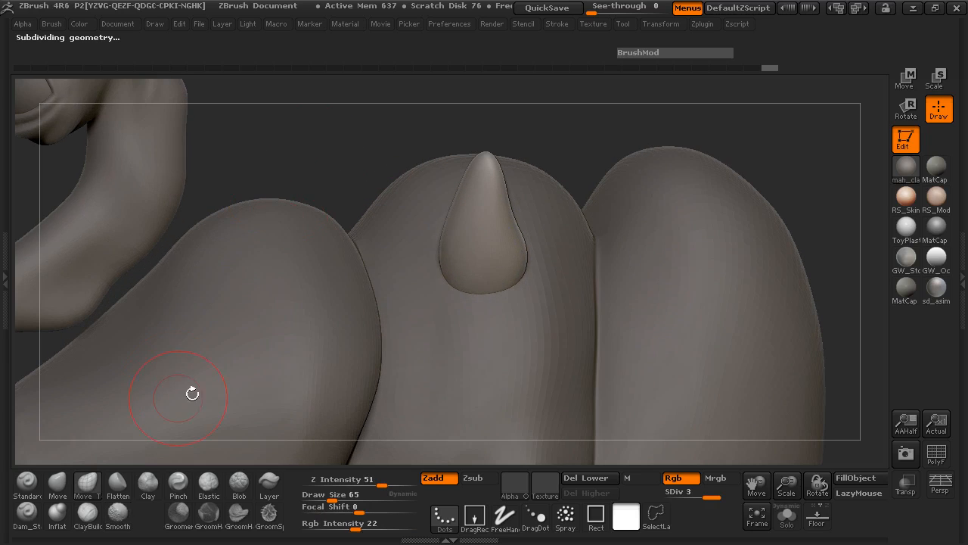
- Reshape the spike's body and tip with the Move Topological brush at draw size 110
{"action": "key", "text": "space"}
{"action": "mouse_move", "coordinate": [469, 224]}
{"action": "left_mouse_down"}
{"action": "mouse_move", "coordinate": [493, 182]}
{"action": "mouse_move", "coordinate": [482, 173]}
{"action": "left_mouse_up"}
{"action": "mouse_move", "coordinate": [424, 133]}
{"action": "left_mouse_down"}
{"action": "mouse_move", "coordinate": [396, 114]}
{"action": "mouse_move", "coordinate": [620, 184]}
{"action": "left_mouse_up"}
{"action": "left_click_drag", "start_coordinate": [445, 188], "coordinate": [430, 207]}
{"action": "left_click_drag", "start_coordinate": [529, 216], "coordinate": [425, 238]}
{"action": "left_click_drag", "start_coordinate": [333, 182], "coordinate": [572, 162]}
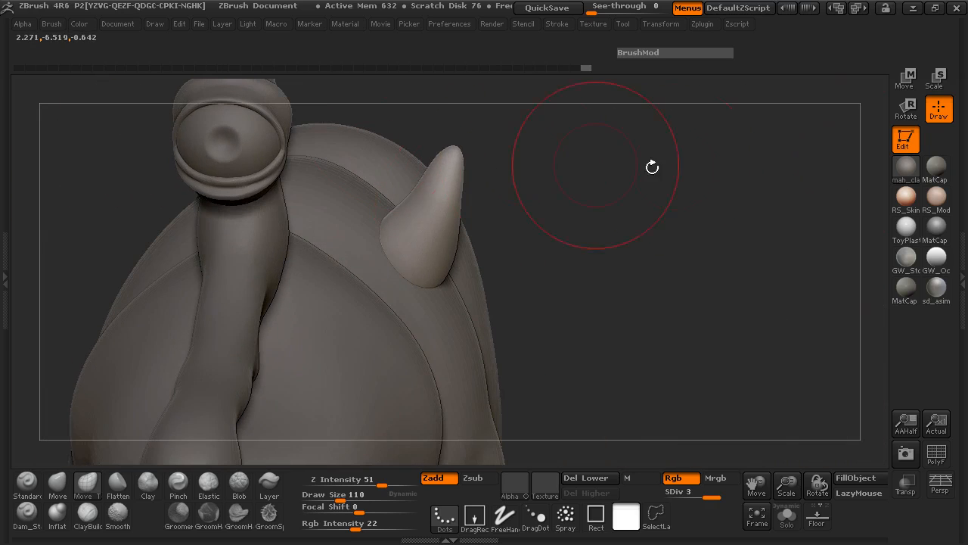
- Scale the spike down with a transpose line running from its tip to its base
{"action": "left_click", "coordinate": [931, 81]}
{"action": "mouse_move", "coordinate": [445, 150]}
{"action": "left_mouse_down"}
{"action": "mouse_move", "coordinate": [423, 277]}
{"action": "mouse_move", "coordinate": [444, 278]}
{"action": "mouse_move", "coordinate": [449, 257]}
{"action": "left_mouse_up"}
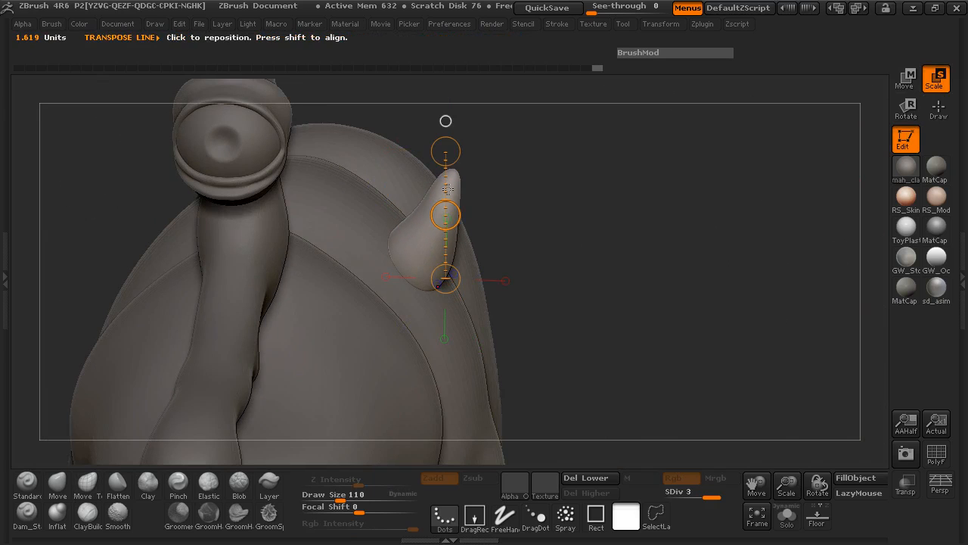
{"action": "left_click_drag", "start_coordinate": [446, 152], "coordinate": [447, 180]}
{"action": "left_click_drag", "start_coordinate": [643, 220], "coordinate": [302, 134]}
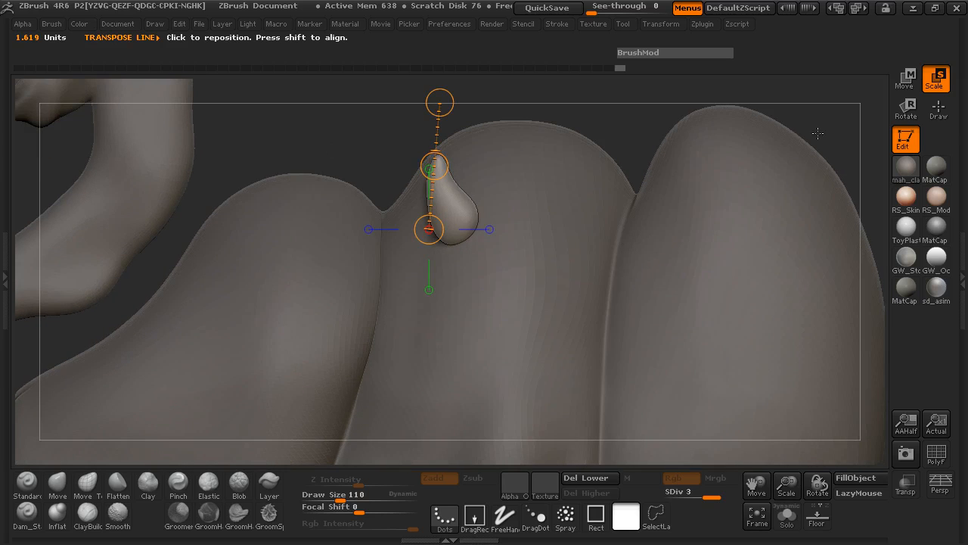
- Move the spike inward and up on the creature's middle segment, and return to Draw mode
{"action": "left_click", "coordinate": [897, 85]}
{"action": "left_click_drag", "start_coordinate": [508, 108], "coordinate": [583, 109]}
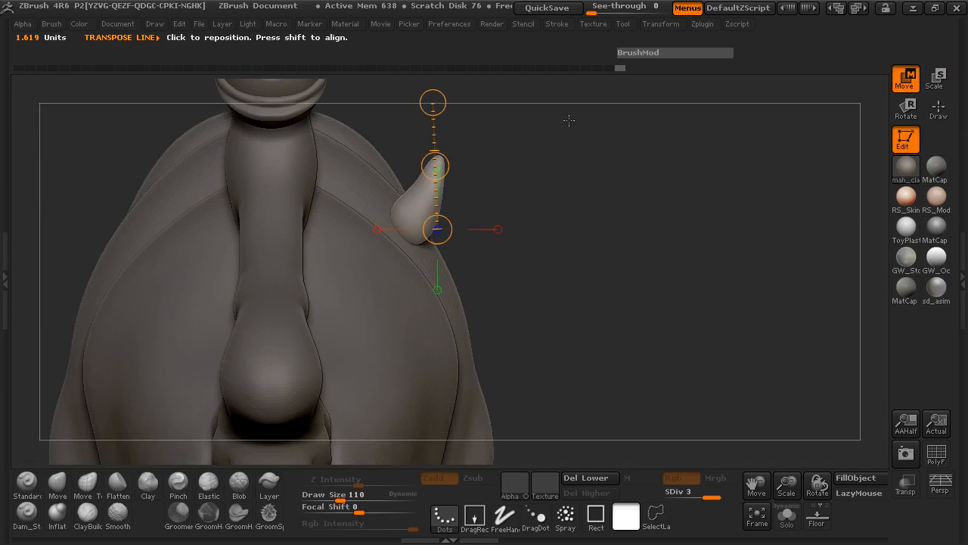
{"action": "left_click_drag", "start_coordinate": [436, 165], "coordinate": [401, 147]}
{"action": "left_click_drag", "start_coordinate": [507, 149], "coordinate": [820, 155]}
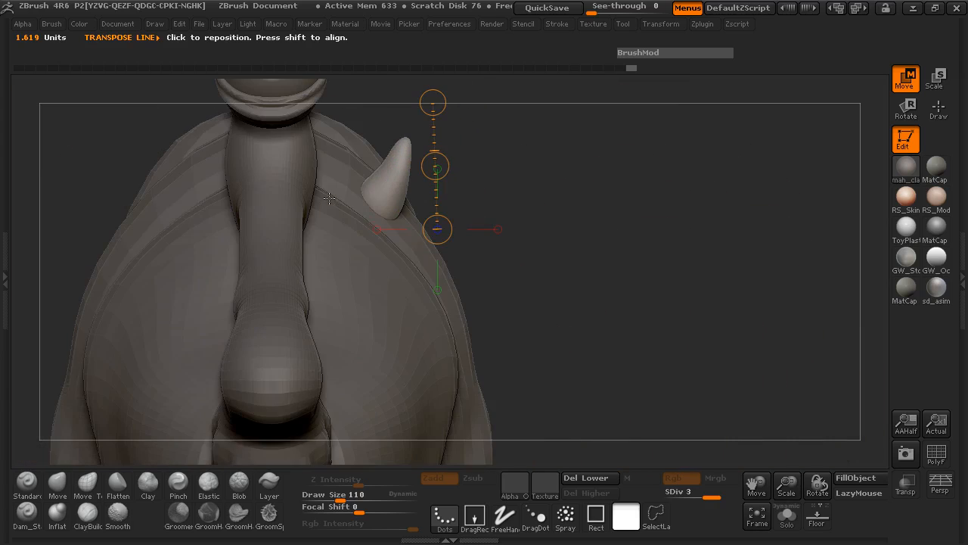
{"action": "left_click", "coordinate": [942, 108]}
{"action": "mouse_move", "coordinate": [623, 189]}
{"action": "left_mouse_down"}
{"action": "mouse_move", "coordinate": [474, 199]}
{"action": "mouse_move", "coordinate": [216, 262]}
{"action": "mouse_move", "coordinate": [292, 298]}
{"action": "mouse_move", "coordinate": [257, 229]}
{"action": "mouse_move", "coordinate": [257, 188]}
{"action": "mouse_move", "coordinate": [264, 251]}
{"action": "mouse_move", "coordinate": [453, 227]}
{"action": "mouse_move", "coordinate": [658, 179]}
{"action": "mouse_move", "coordinate": [652, 303]}
{"action": "mouse_move", "coordinate": [638, 273]}
{"action": "mouse_move", "coordinate": [647, 253]}
{"action": "left_mouse_up"}
{"action": "left_click_drag", "start_coordinate": [31, 216], "coordinate": [496, 209]}
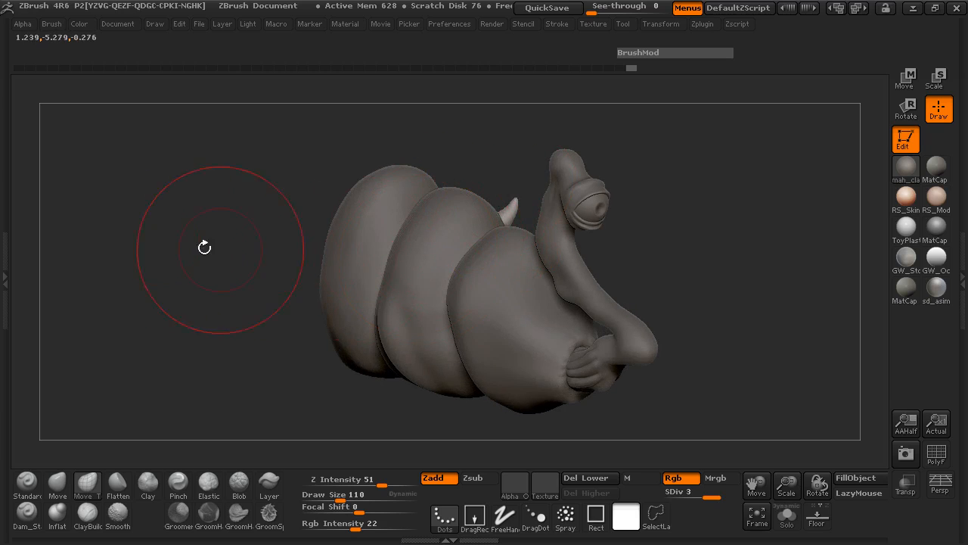
- Mirror the spike across the X axis with SubTool Master, appending the copy as a new subtool
{"action": "left_click", "coordinate": [6, 145]}
{"action": "left_click_drag", "start_coordinate": [101, 144], "coordinate": [106, 318]}
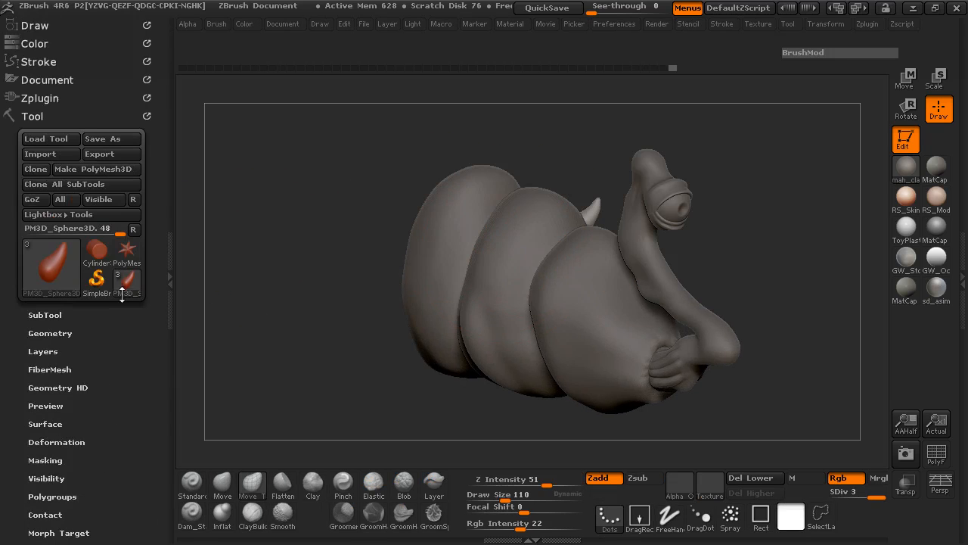
{"action": "left_click", "coordinate": [38, 117]}
{"action": "left_click", "coordinate": [39, 98]}
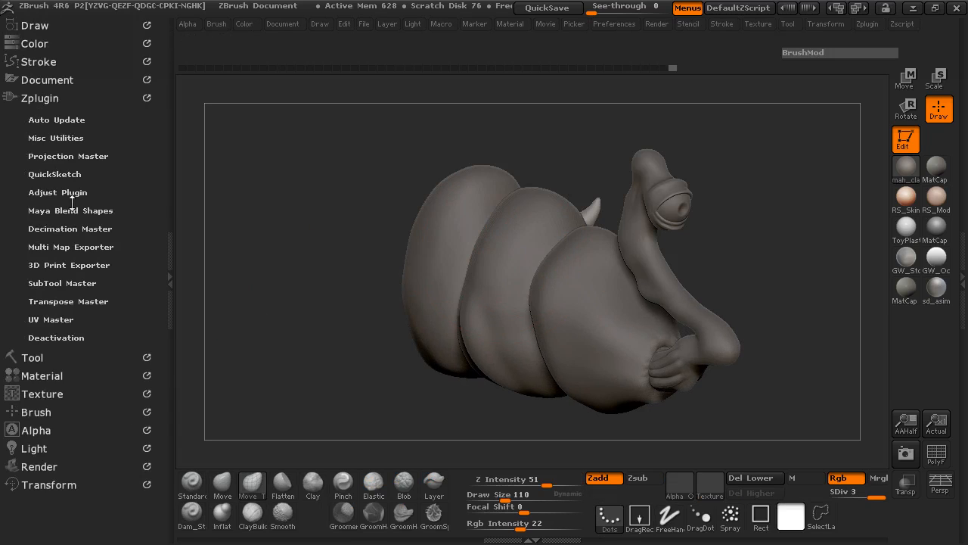
{"action": "left_click", "coordinate": [68, 283]}
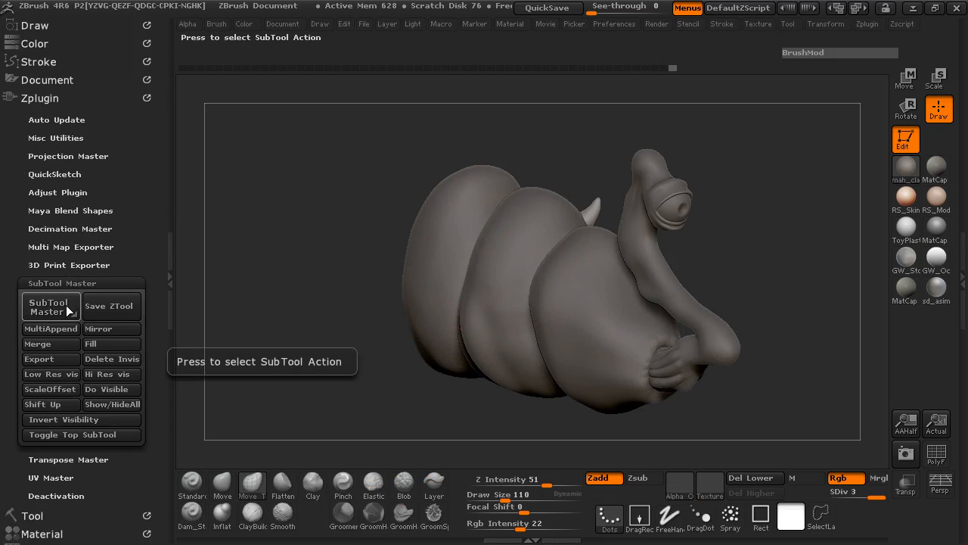
{"action": "left_click", "coordinate": [66, 308]}
{"action": "left_click", "coordinate": [224, 160]}
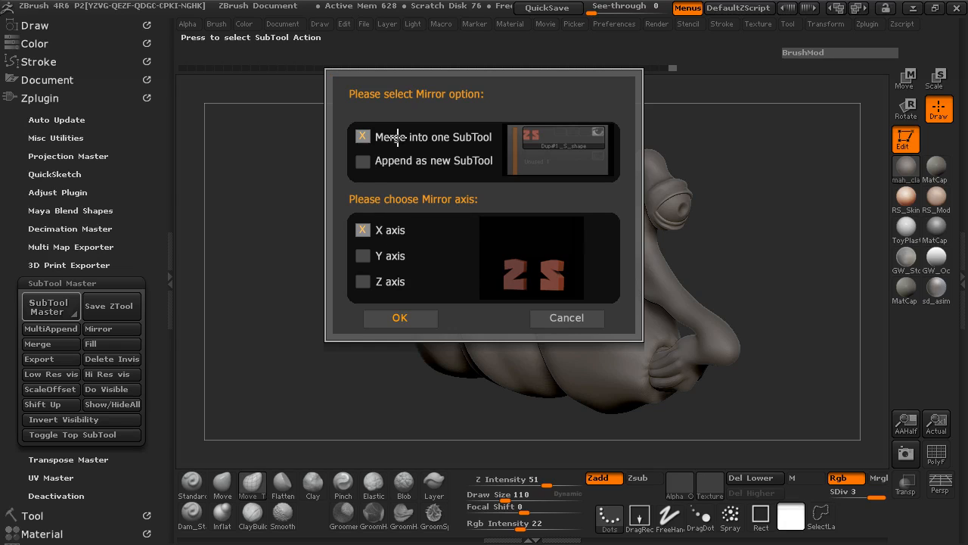
{"action": "left_click", "coordinate": [362, 161]}
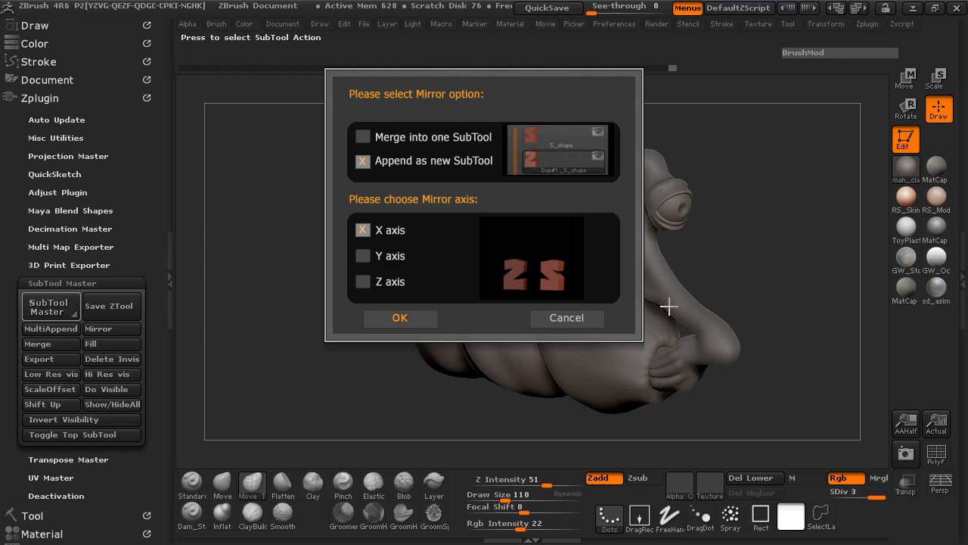
{"action": "left_click", "coordinate": [402, 313]}
{"action": "left_click_drag", "start_coordinate": [332, 266], "coordinate": [270, 248]}
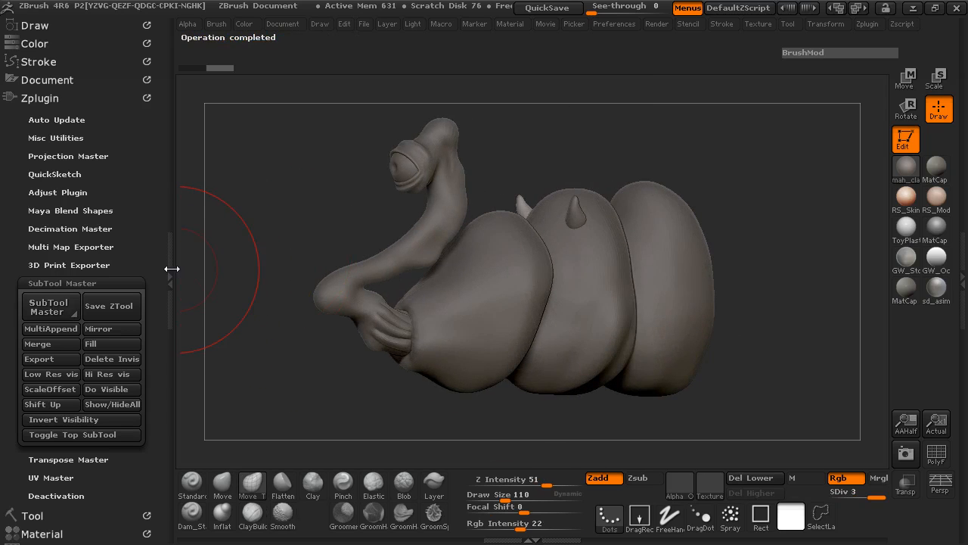
- Duplicate the original spike subtool PM3D_Sphere3D_1 and move one spike back to the seam between the middle and rear segments
{"action": "left_click", "coordinate": [47, 92]}
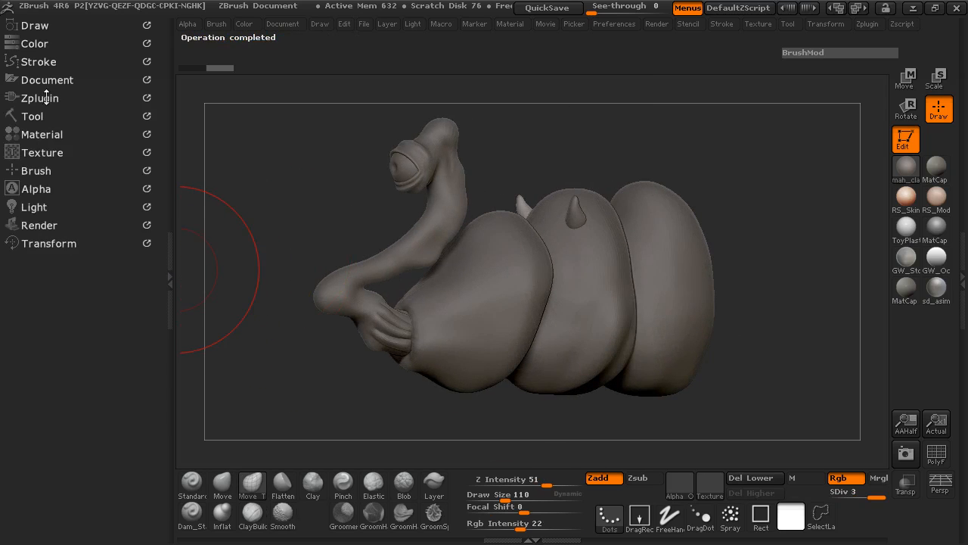
{"action": "left_click", "coordinate": [33, 116]}
{"action": "left_click", "coordinate": [45, 109]}
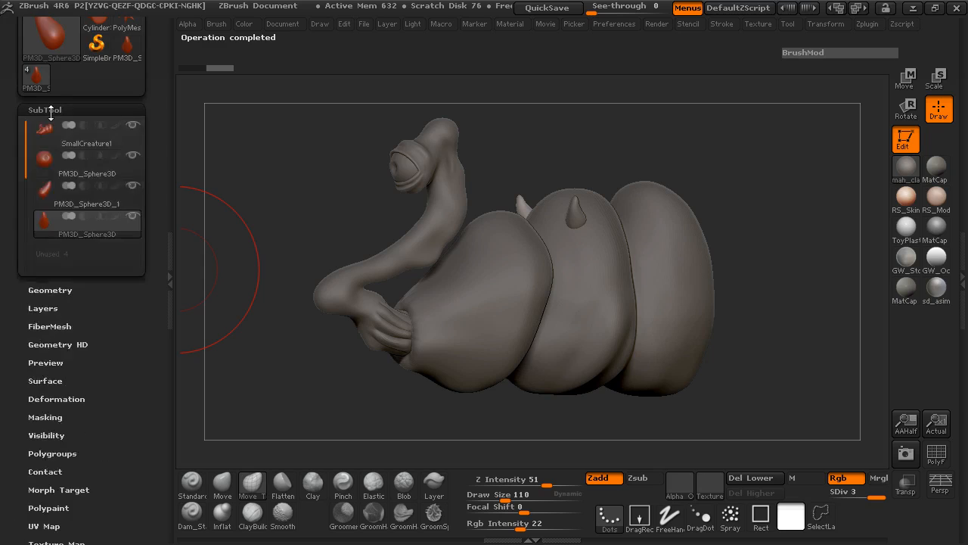
{"action": "left_click", "coordinate": [76, 125]}
{"action": "mouse_move", "coordinate": [227, 178]}
{"action": "left_mouse_down"}
{"action": "mouse_move", "coordinate": [275, 190]}
{"action": "mouse_move", "coordinate": [259, 282]}
{"action": "mouse_move", "coordinate": [243, 228]}
{"action": "mouse_move", "coordinate": [251, 234]}
{"action": "left_mouse_up"}
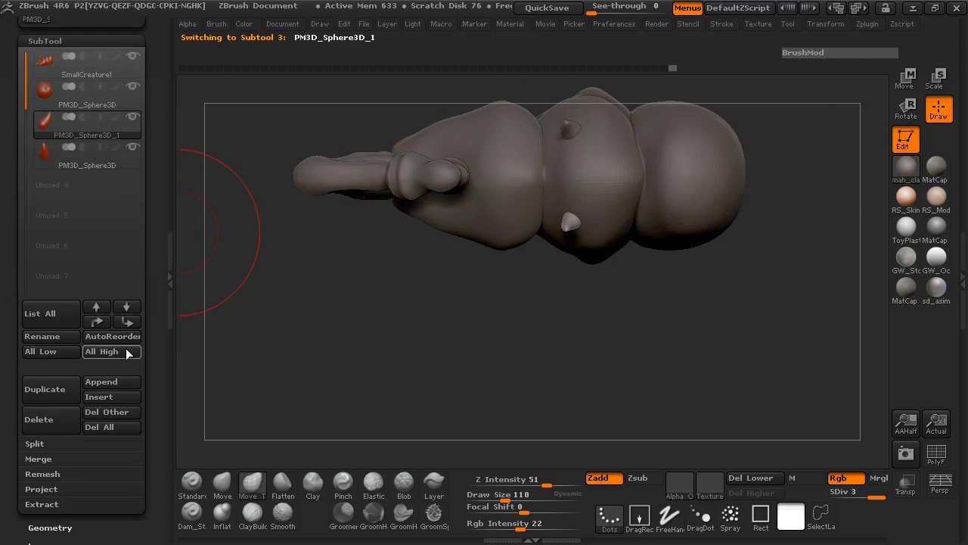
{"action": "left_click", "coordinate": [60, 395]}
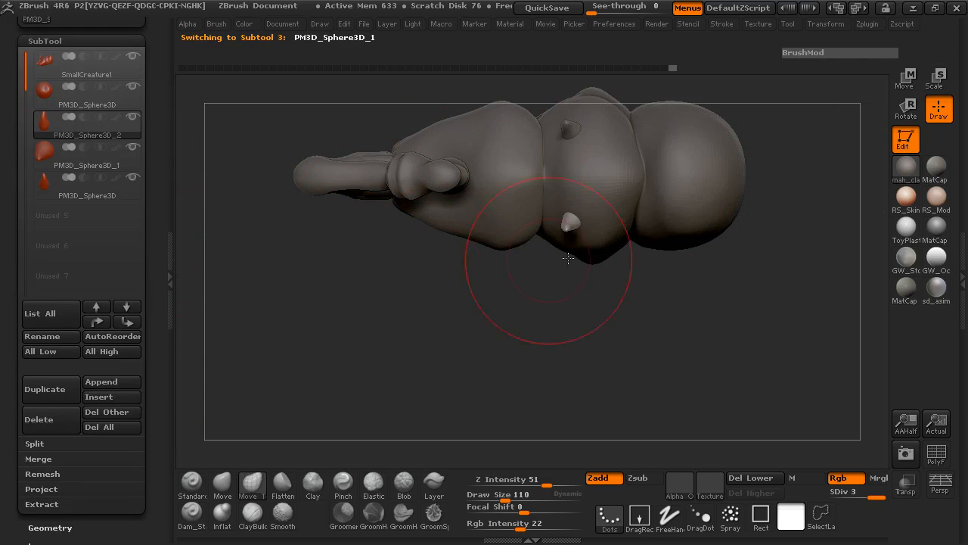
{"action": "left_click", "coordinate": [905, 78]}
{"action": "left_click_drag", "start_coordinate": [575, 240], "coordinate": [774, 281]}
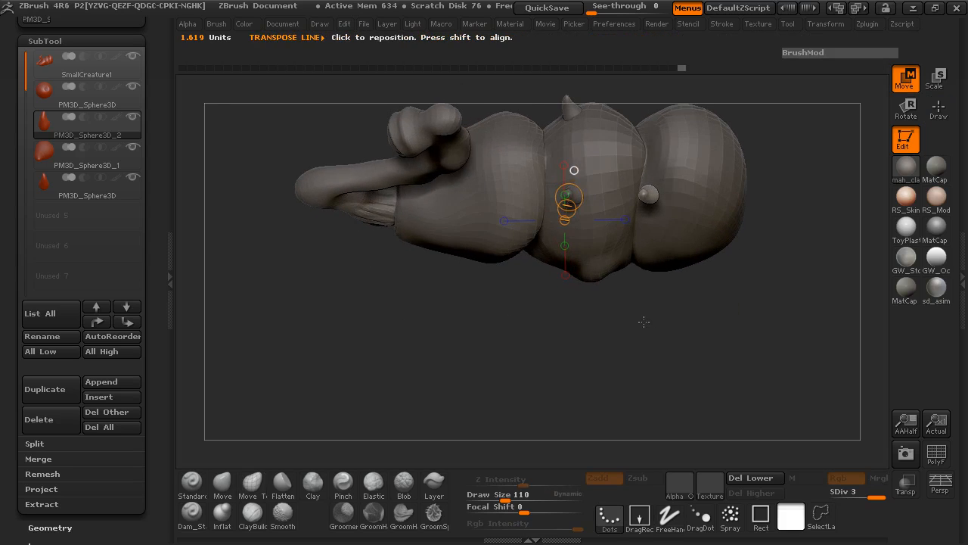
- Merge the spike subtool PM3D_Sphere3D_1 with the mirrored spike PM3D_Sphere3D below it, accepting the non-undoable operation
{"action": "left_click", "coordinate": [45, 185]}
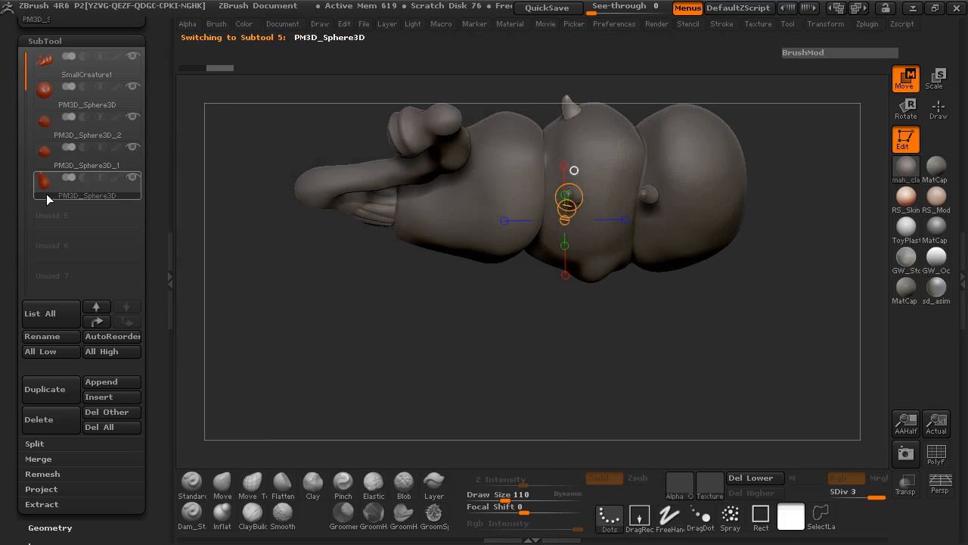
{"action": "left_click", "coordinate": [41, 161]}
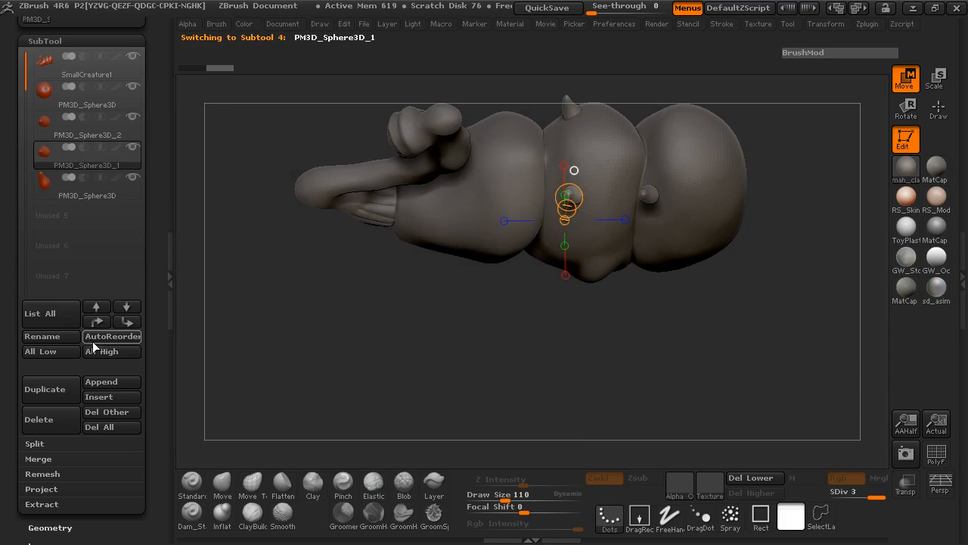
{"action": "left_click", "coordinate": [48, 458]}
{"action": "left_click", "coordinate": [48, 472]}
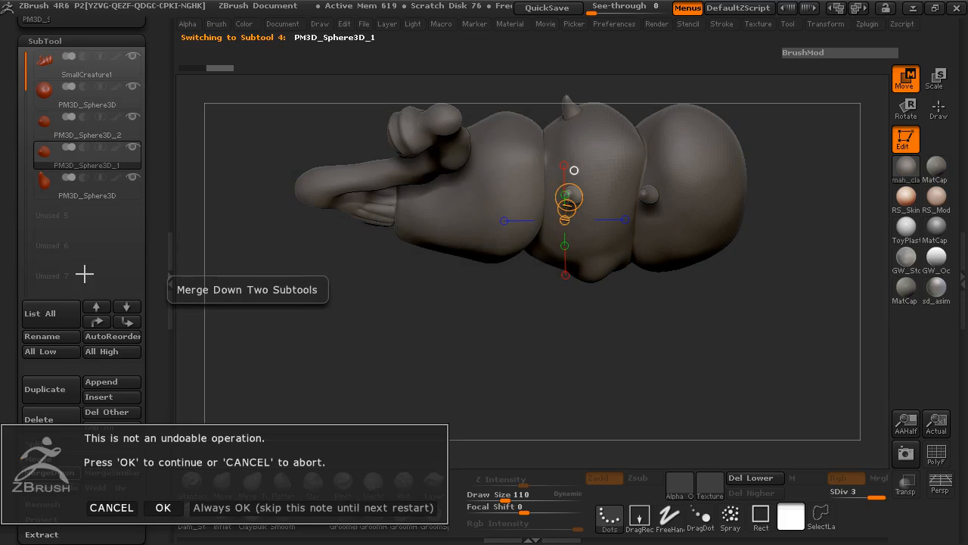
{"action": "left_click", "coordinate": [159, 507]}
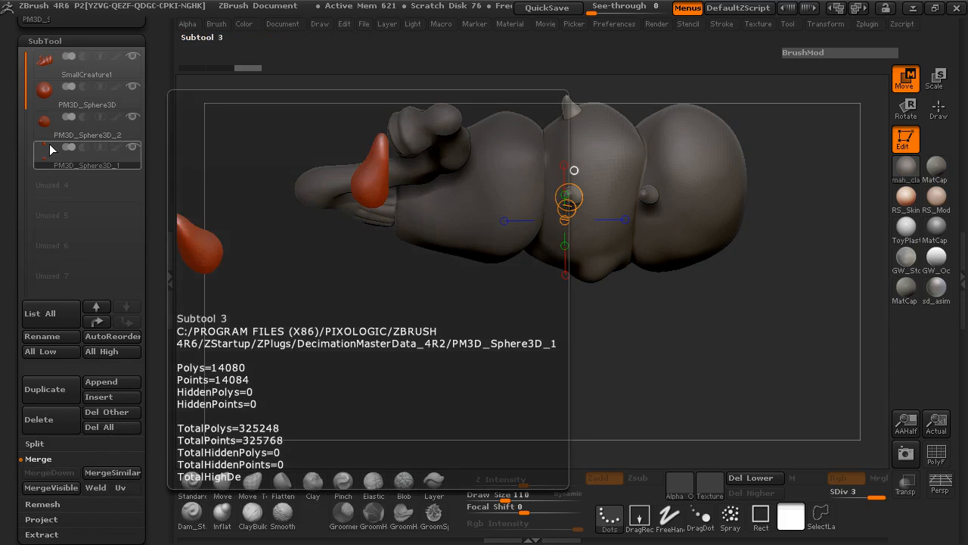
{"action": "left_click_drag", "start_coordinate": [524, 391], "coordinate": [520, 209]}
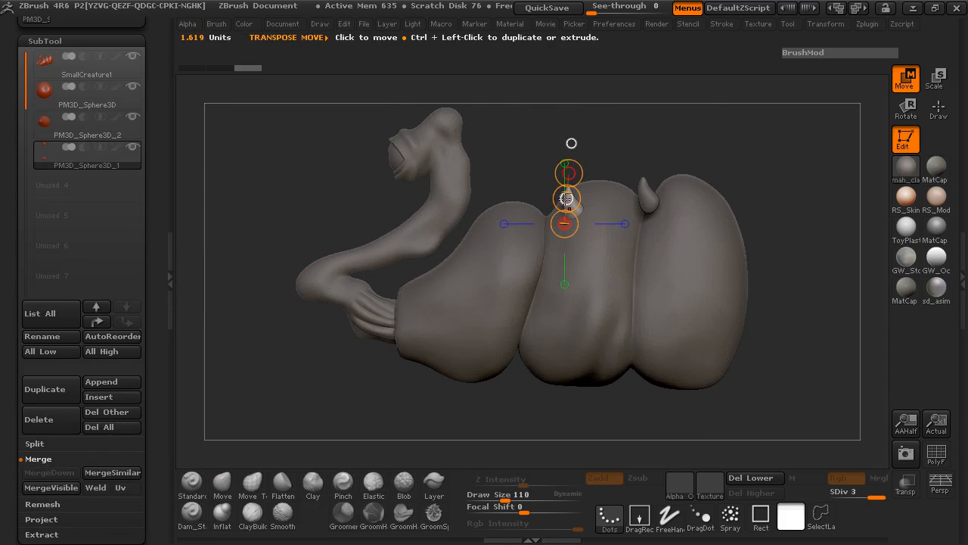
- Select the spike subtool PM3D_Sphere3D_2 and move it from the seam onto the upper back of the rear segment
{"action": "mouse_move", "coordinate": [227, 212]}
{"action": "left_mouse_down"}
{"action": "mouse_move", "coordinate": [275, 203]}
{"action": "mouse_move", "coordinate": [197, 202]}
{"action": "left_mouse_up"}
{"action": "left_click", "coordinate": [41, 123]}
{"action": "left_click_drag", "start_coordinate": [263, 137], "coordinate": [401, 199]}
{"action": "left_click_drag", "start_coordinate": [721, 179], "coordinate": [754, 177]}
{"action": "left_click_drag", "start_coordinate": [647, 190], "coordinate": [682, 214]}
{"action": "left_click_drag", "start_coordinate": [791, 198], "coordinate": [632, 245]}
{"action": "left_click_drag", "start_coordinate": [499, 241], "coordinate": [579, 238]}
{"action": "left_click_drag", "start_coordinate": [611, 201], "coordinate": [628, 153]}
{"action": "left_click_drag", "start_coordinate": [713, 149], "coordinate": [640, 153]}
{"action": "left_click_drag", "start_coordinate": [653, 202], "coordinate": [700, 181]}
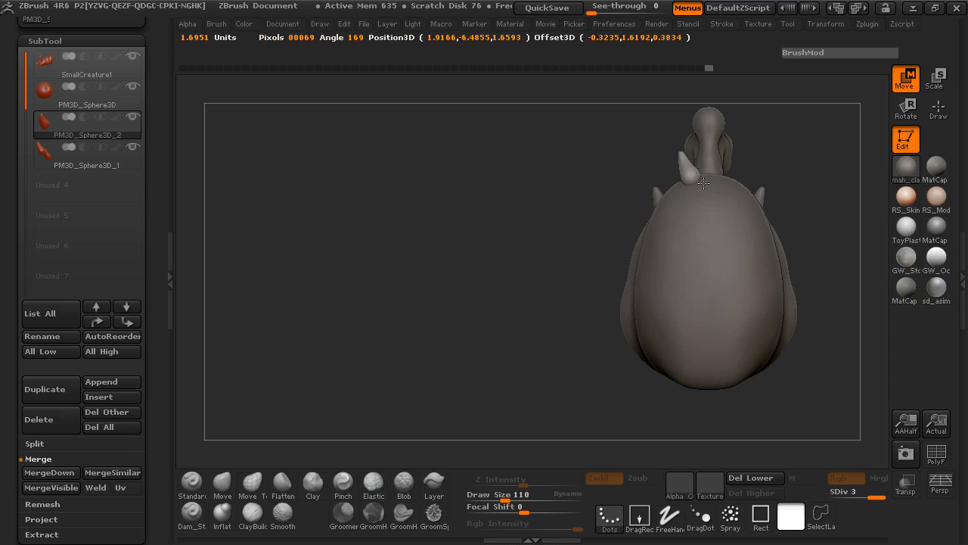
- Draw a transpose line from the tip to the base of the rear segment's spike and rotate the spike more upright
{"action": "left_click_drag", "start_coordinate": [522, 188], "coordinate": [358, 249], "text": "alt"}
{"action": "left_click_drag", "start_coordinate": [692, 137], "coordinate": [657, 195], "text": "alt"}
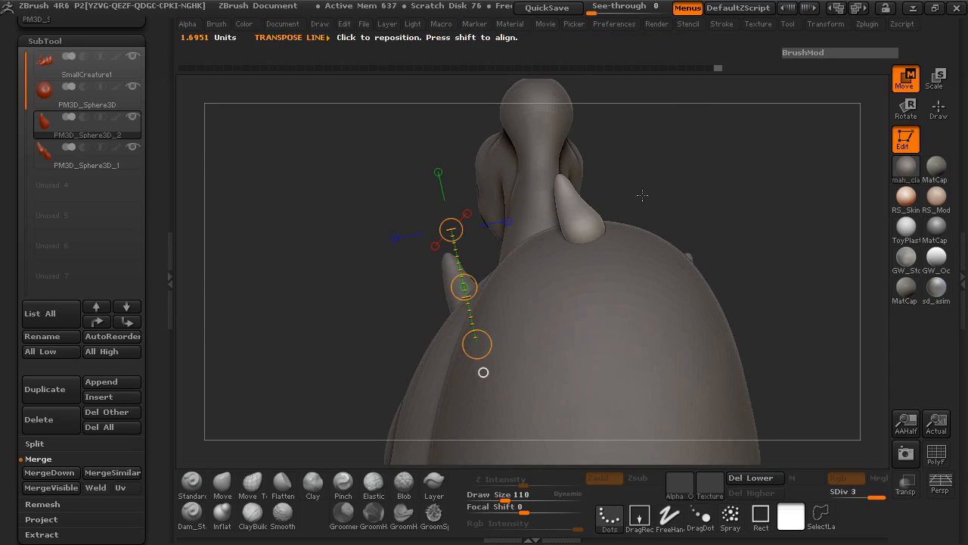
{"action": "left_click_drag", "start_coordinate": [560, 178], "coordinate": [577, 227]}
{"action": "left_click_drag", "start_coordinate": [787, 182], "coordinate": [711, 176]}
{"action": "left_click", "coordinate": [906, 108]}
{"action": "left_click_drag", "start_coordinate": [560, 178], "coordinate": [586, 174]}
{"action": "left_click_drag", "start_coordinate": [449, 163], "coordinate": [452, 242]}
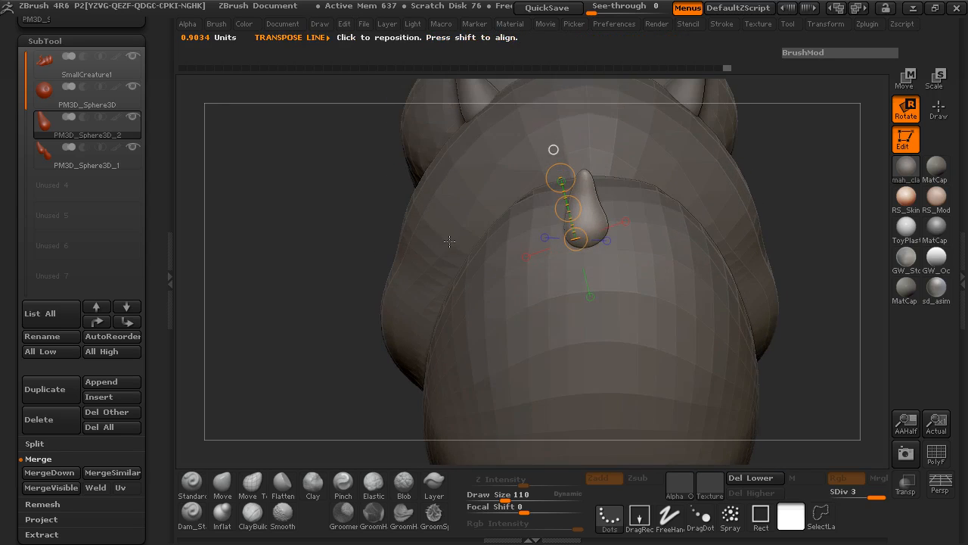
{"action": "left_click_drag", "start_coordinate": [577, 215], "coordinate": [570, 241]}
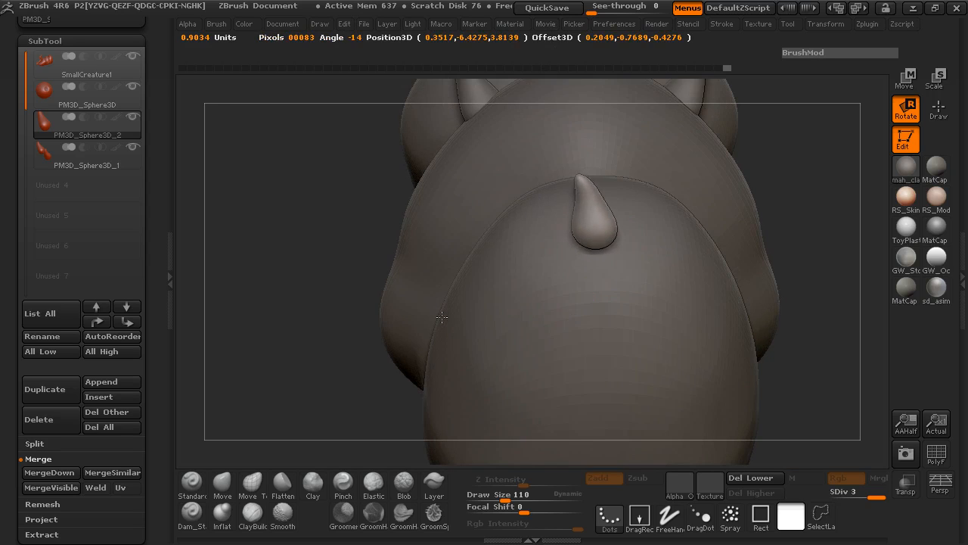
{"action": "left_click_drag", "start_coordinate": [490, 242], "coordinate": [488, 242]}
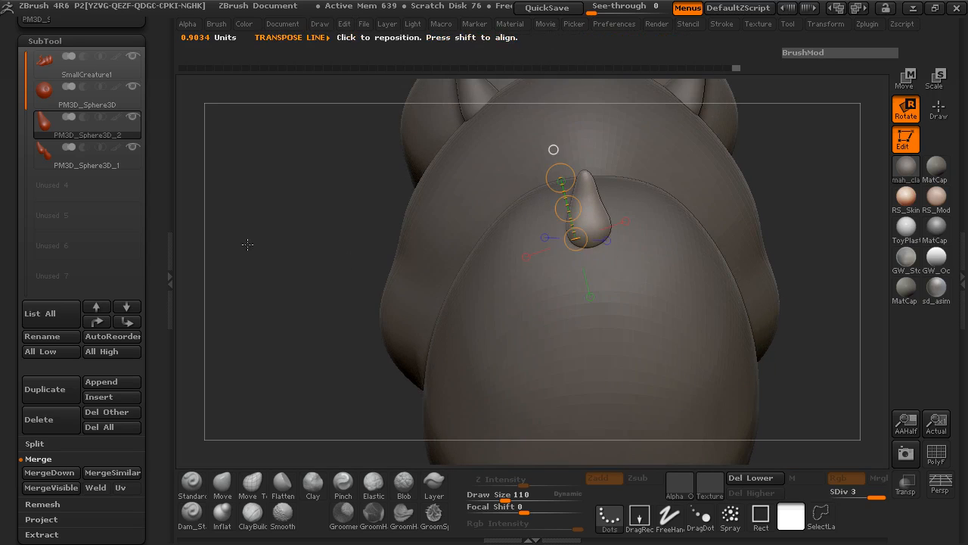
- Shift the spike sideways toward the centre line of the rear segment
{"action": "left_click_drag", "start_coordinate": [245, 255], "coordinate": [250, 167]}
{"action": "left_click", "coordinate": [908, 79]}
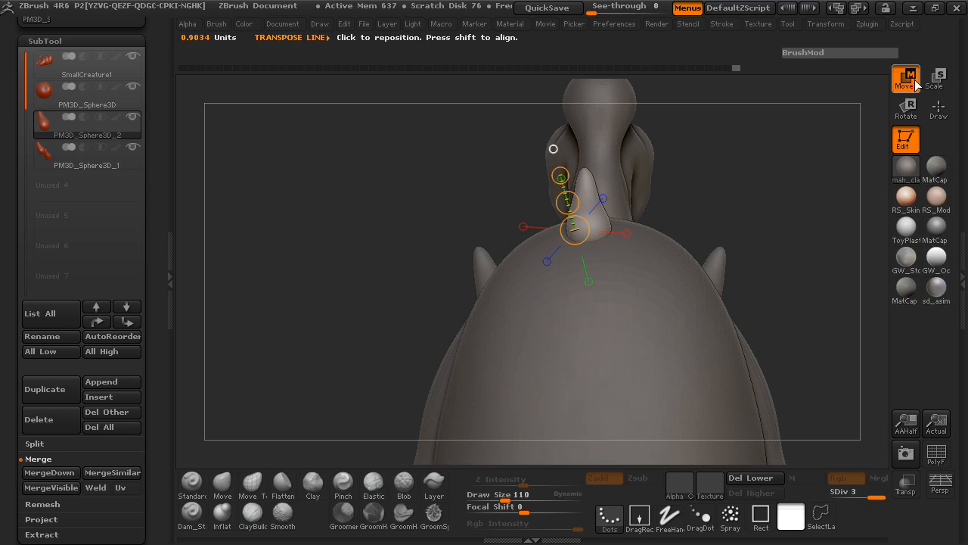
{"action": "left_click_drag", "start_coordinate": [568, 202], "coordinate": [579, 202]}
{"action": "left_click_drag", "start_coordinate": [369, 199], "coordinate": [661, 163]}
- Rotate the spike so its tip points backward and seat its base on top of the rear segment
{"action": "left_click", "coordinate": [906, 108]}
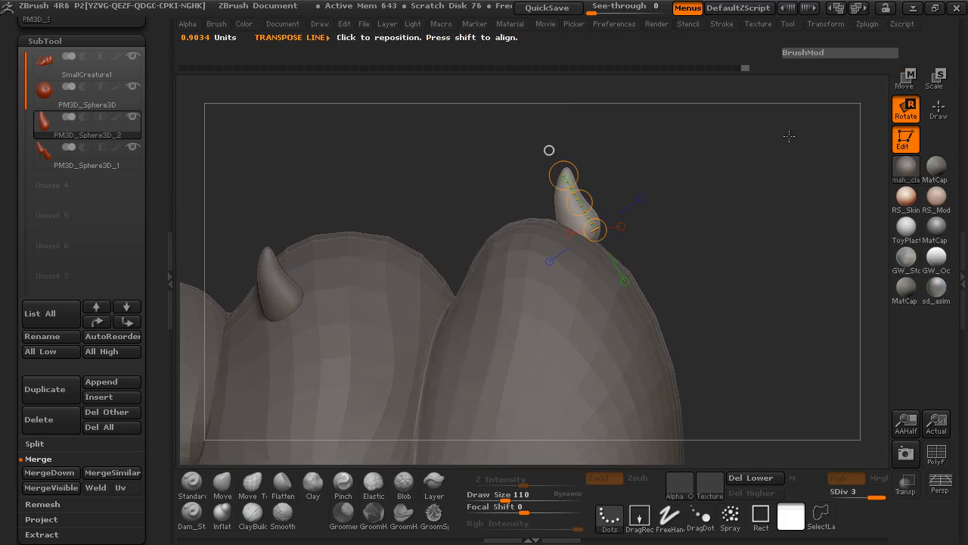
{"action": "left_click_drag", "start_coordinate": [566, 163], "coordinate": [583, 212]}
{"action": "key", "text": "w"}
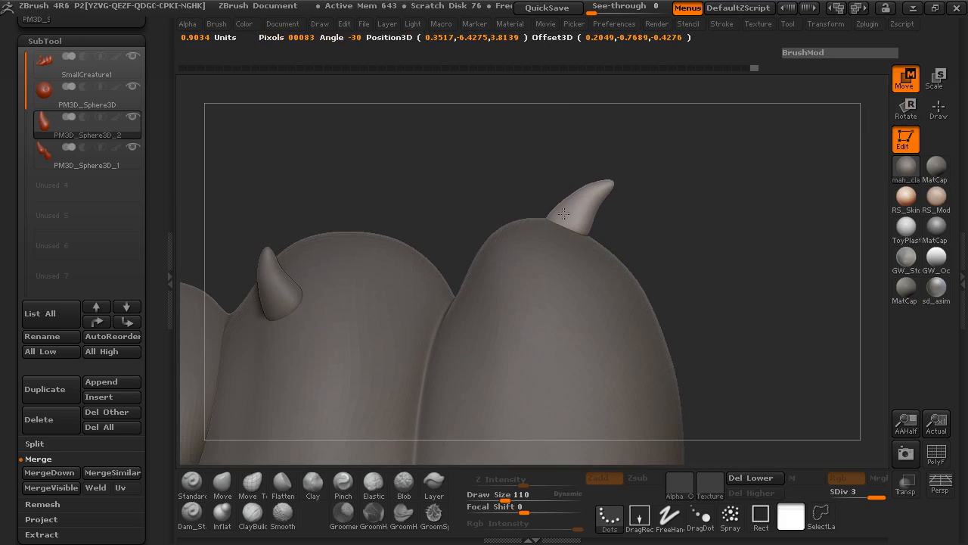
{"action": "left_click_drag", "start_coordinate": [469, 189], "coordinate": [475, 337]}
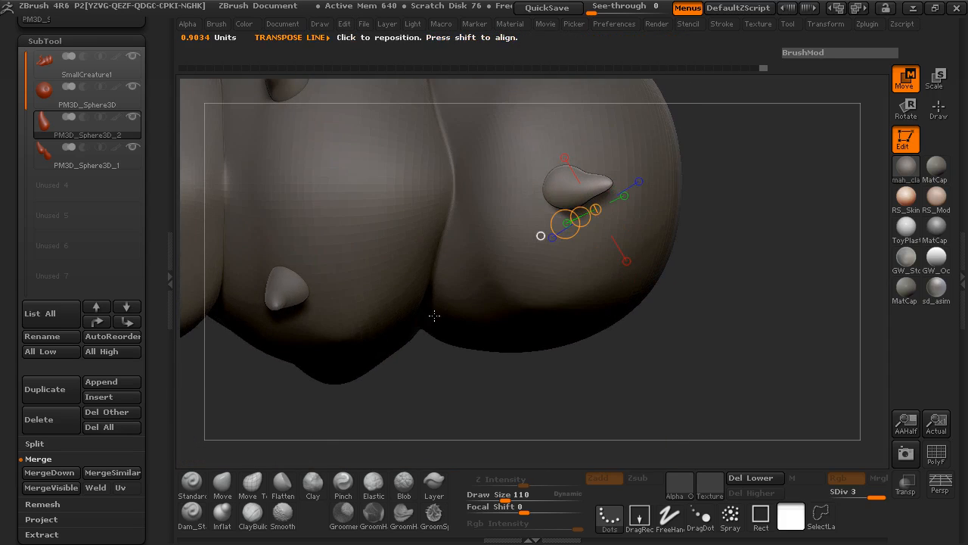
- Duplicate the backward-pointing spike and move one copy down the back of the rear segment, sinking its base into the surface
{"action": "left_click", "coordinate": [45, 388]}
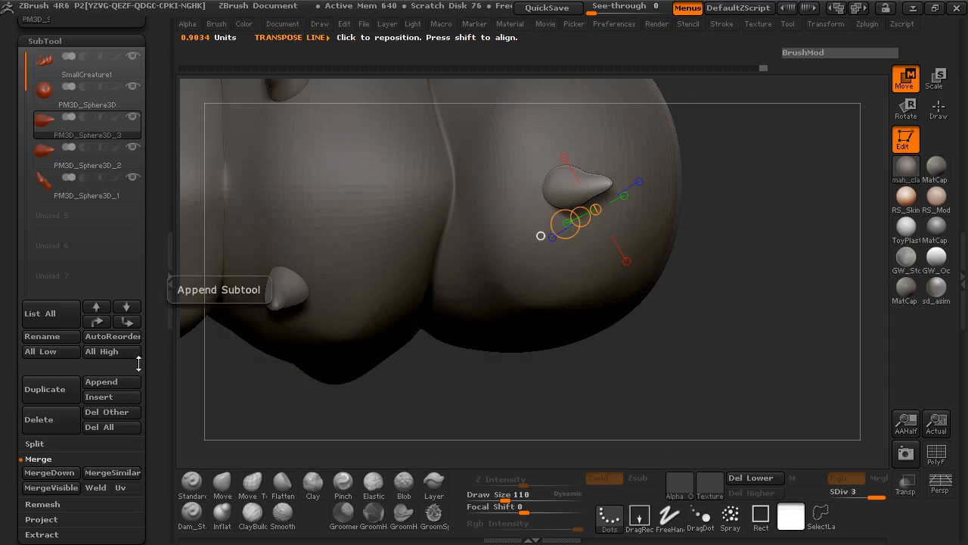
{"action": "left_click_drag", "start_coordinate": [696, 298], "coordinate": [692, 161]}
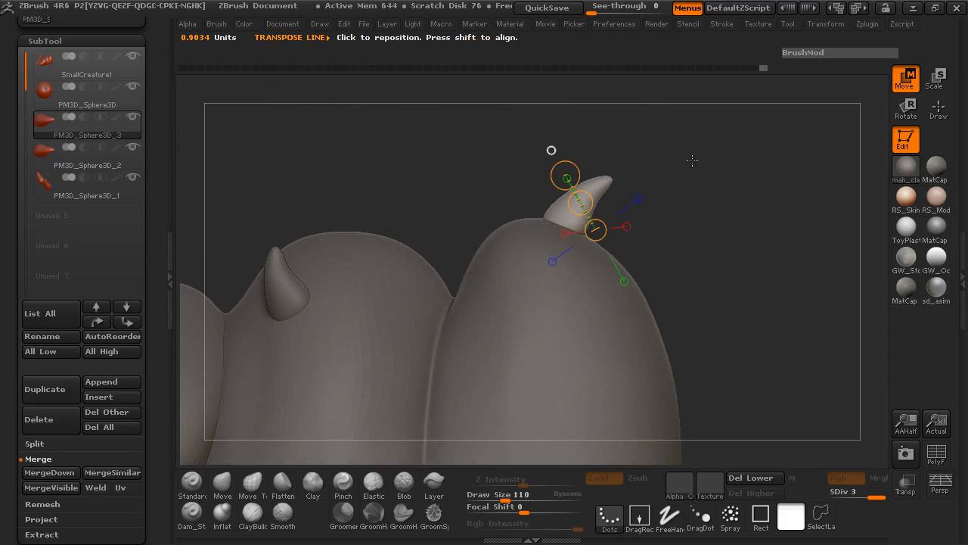
{"action": "left_click_drag", "start_coordinate": [582, 206], "coordinate": [638, 236]}
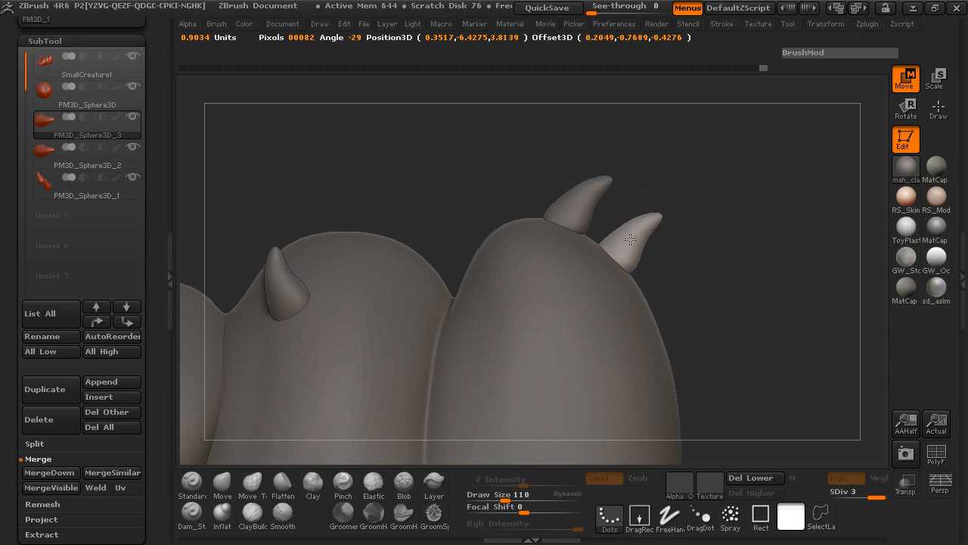
{"action": "mouse_move", "coordinate": [742, 249]}
{"action": "left_mouse_down"}
{"action": "mouse_move", "coordinate": [562, 268]}
{"action": "mouse_move", "coordinate": [749, 263]}
{"action": "left_mouse_up"}
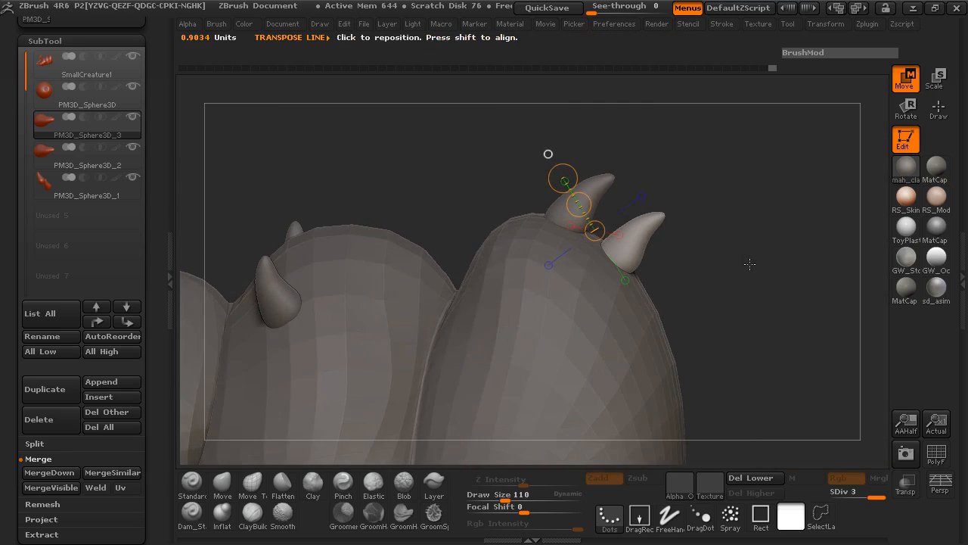
{"action": "left_click_drag", "start_coordinate": [578, 203], "coordinate": [578, 209]}
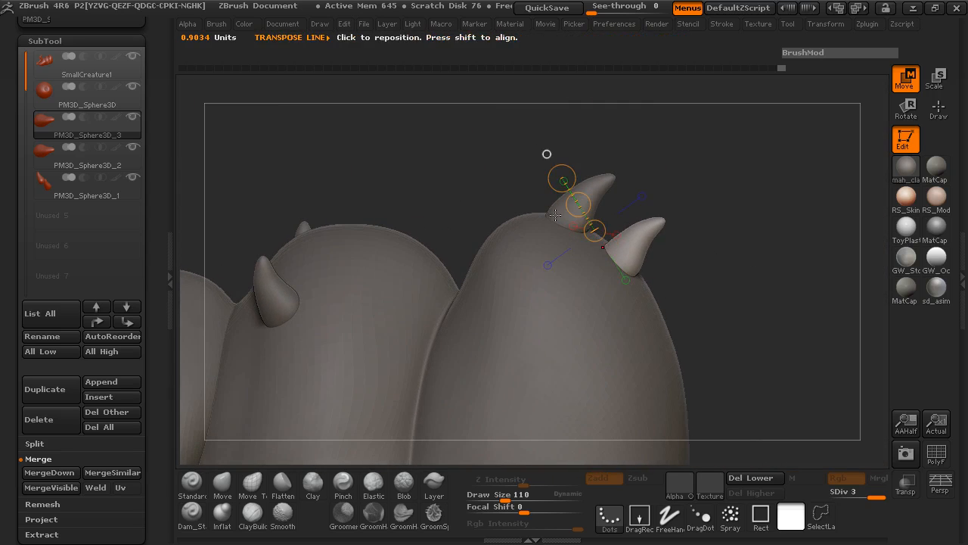
- Duplicate the second rear spike and move one copy further down the rear segment to form a row of three
{"action": "left_click", "coordinate": [59, 401]}
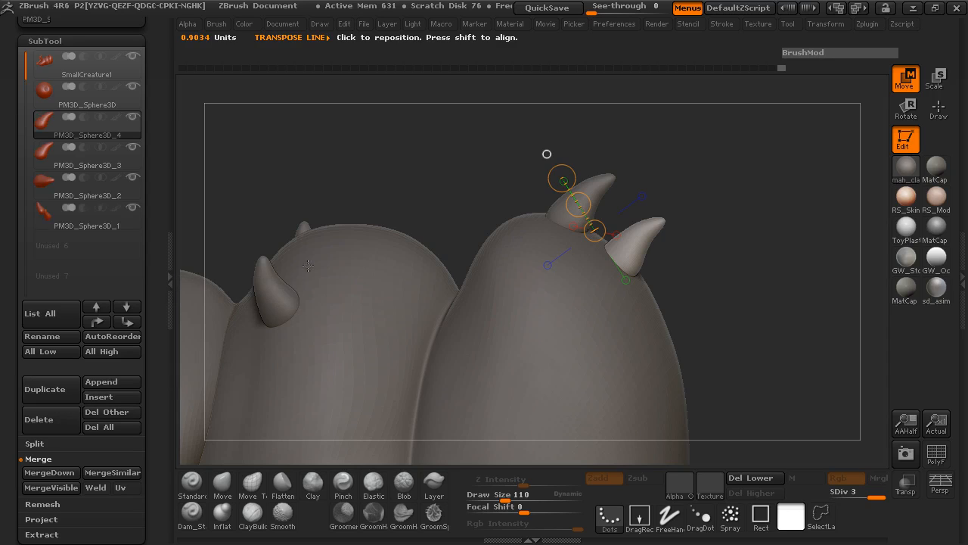
{"action": "left_click_drag", "start_coordinate": [578, 202], "coordinate": [628, 240]}
{"action": "left_click_drag", "start_coordinate": [766, 298], "coordinate": [695, 238]}
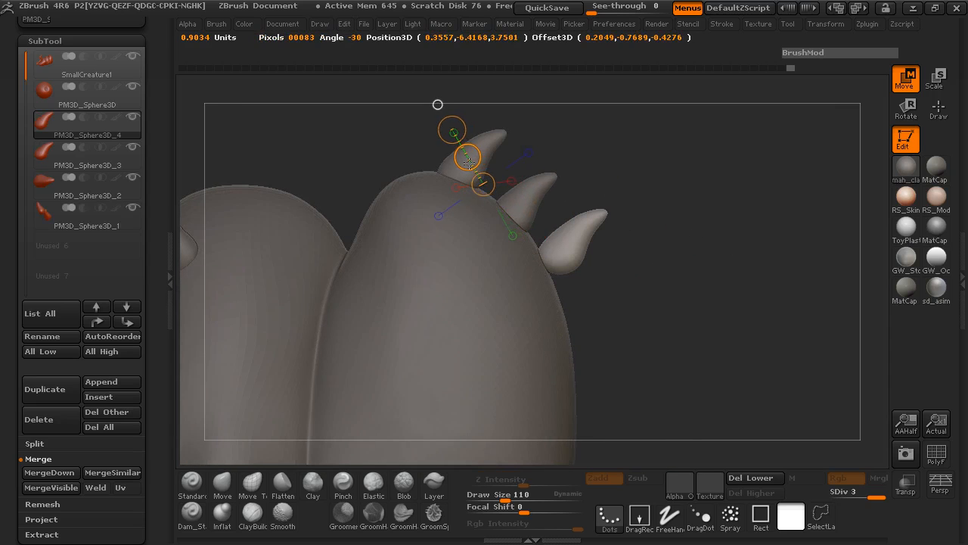
- Rotate the lowest rear spike to lean further backward using a new transpose line and seat it on the surface
{"action": "left_click", "coordinate": [594, 218]}
{"action": "left_click_drag", "start_coordinate": [553, 260], "coordinate": [566, 247]}
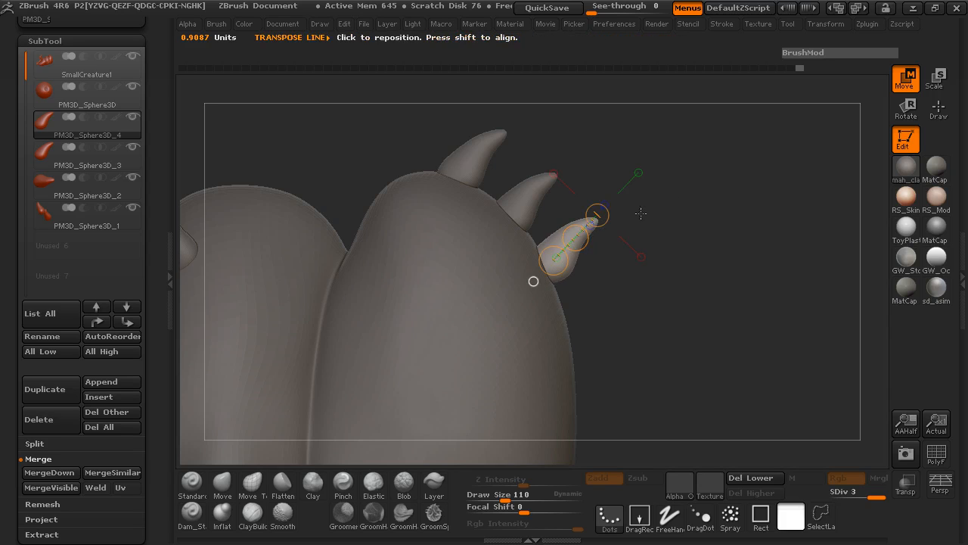
{"action": "left_click", "coordinate": [905, 109]}
{"action": "left_click_drag", "start_coordinate": [606, 214], "coordinate": [611, 226]}
{"action": "left_click_drag", "start_coordinate": [745, 240], "coordinate": [539, 243]}
{"action": "key", "text": "w"}
{"action": "left_click", "coordinate": [621, 240]}
{"action": "left_click_drag", "start_coordinate": [443, 240], "coordinate": [493, 241]}
{"action": "left_click_drag", "start_coordinate": [369, 209], "coordinate": [641, 256]}
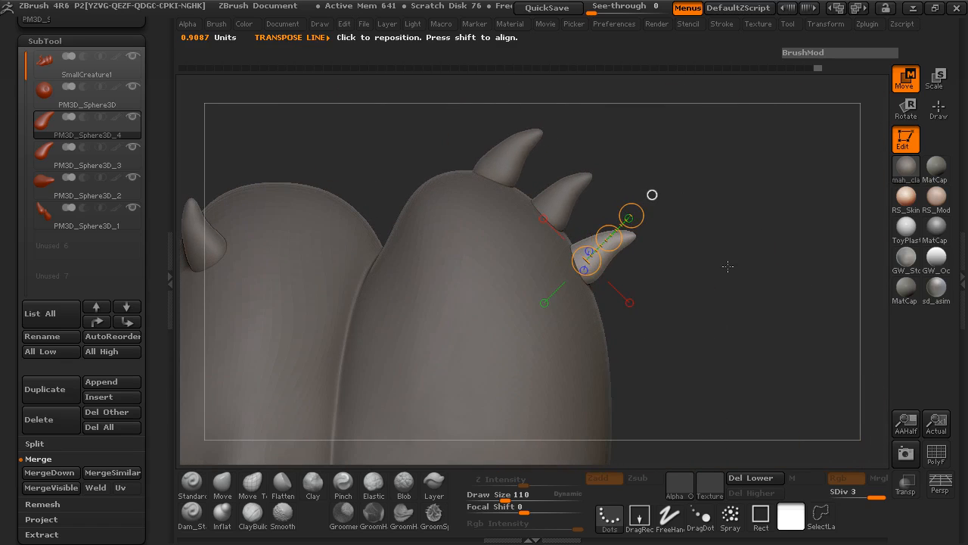
- Duplicate the lowest rear spike and move one copy forward to the side seam between the middle and front segments
{"action": "left_click_drag", "start_coordinate": [703, 273], "coordinate": [805, 251]}
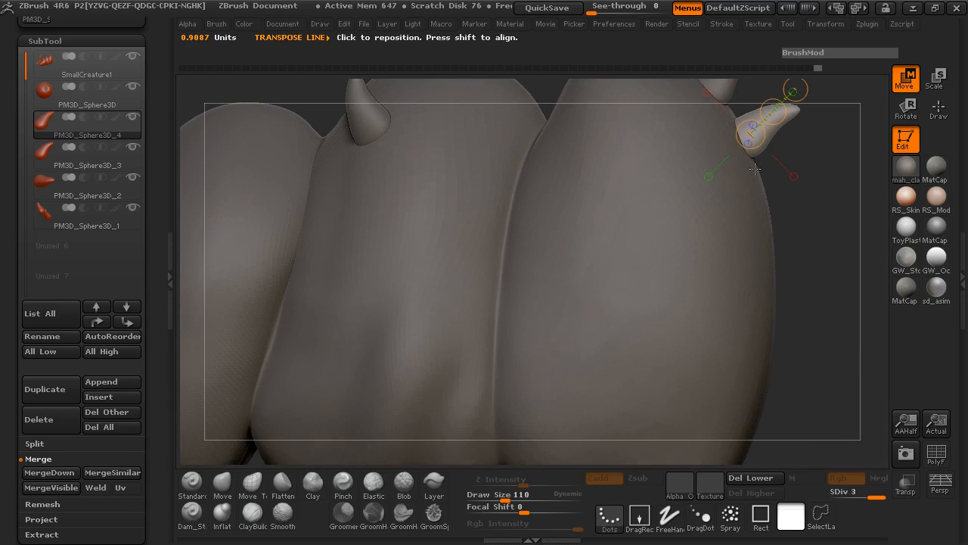
{"action": "left_click", "coordinate": [72, 396]}
{"action": "key", "text": "f"}
{"action": "left_click_drag", "start_coordinate": [803, 217], "coordinate": [322, 207]}
{"action": "mouse_move", "coordinate": [238, 166]}
{"action": "left_mouse_down"}
{"action": "mouse_move", "coordinate": [443, 204]}
{"action": "mouse_move", "coordinate": [230, 167]}
{"action": "left_mouse_up"}
{"action": "mouse_move", "coordinate": [558, 176]}
{"action": "left_mouse_down"}
{"action": "mouse_move", "coordinate": [481, 174]}
{"action": "mouse_move", "coordinate": [605, 179]}
{"action": "mouse_move", "coordinate": [630, 168]}
{"action": "mouse_move", "coordinate": [429, 210]}
{"action": "left_mouse_up"}
{"action": "mouse_move", "coordinate": [316, 224]}
{"action": "left_mouse_down"}
{"action": "mouse_move", "coordinate": [302, 220]}
{"action": "mouse_move", "coordinate": [327, 219]}
{"action": "left_mouse_up"}
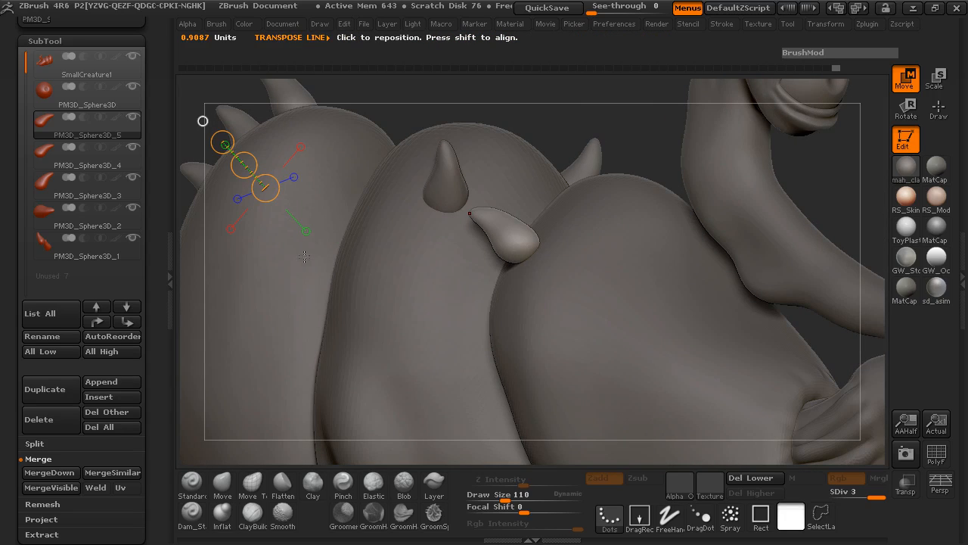
- Move the copied spike onto the side of the front segment and draw a new transpose line beside it
{"action": "left_click_drag", "start_coordinate": [620, 108], "coordinate": [585, 113]}
{"action": "mouse_move", "coordinate": [560, 215]}
{"action": "left_mouse_down"}
{"action": "mouse_move", "coordinate": [599, 266]}
{"action": "mouse_move", "coordinate": [579, 239]}
{"action": "mouse_move", "coordinate": [569, 260]}
{"action": "left_mouse_up"}
{"action": "left_click_drag", "start_coordinate": [643, 113], "coordinate": [619, 254]}
{"action": "left_click_drag", "start_coordinate": [586, 225], "coordinate": [611, 212]}
{"action": "left_click_drag", "start_coordinate": [458, 327], "coordinate": [413, 220]}
{"action": "left_click_drag", "start_coordinate": [647, 119], "coordinate": [857, 88]}
- Rotate the front segment's spike so its tip points upward
{"action": "left_click", "coordinate": [900, 116]}
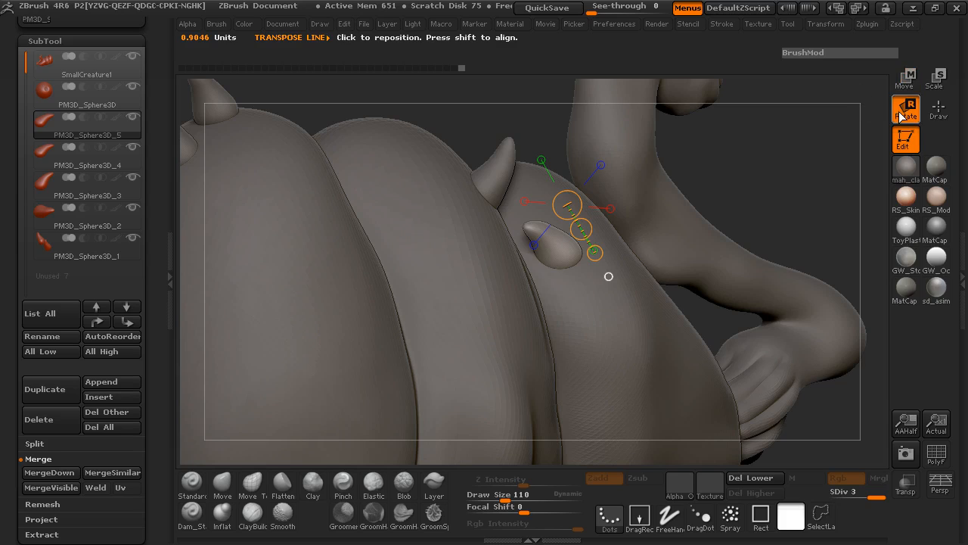
{"action": "mouse_move", "coordinate": [591, 195]}
{"action": "left_mouse_down"}
{"action": "mouse_move", "coordinate": [579, 202]}
{"action": "mouse_move", "coordinate": [598, 202]}
{"action": "left_mouse_up"}
{"action": "left_click_drag", "start_coordinate": [593, 252], "coordinate": [586, 248]}
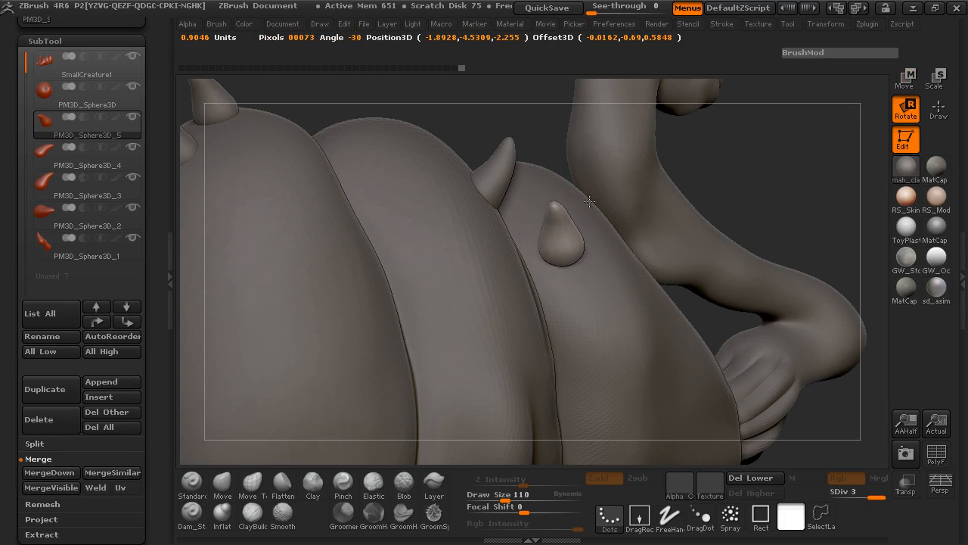
{"action": "left_click_drag", "start_coordinate": [589, 201], "coordinate": [591, 201]}
{"action": "left_click_drag", "start_coordinate": [779, 178], "coordinate": [456, 279]}
- Move the upright spike back and inward until its base sits on the front segment close to the seam
{"action": "key", "text": "w"}
{"action": "left_click_drag", "start_coordinate": [563, 212], "coordinate": [575, 218]}
{"action": "left_click_drag", "start_coordinate": [458, 245], "coordinate": [703, 224]}
{"action": "left_click_drag", "start_coordinate": [562, 217], "coordinate": [543, 228]}
{"action": "left_click_drag", "start_coordinate": [643, 189], "coordinate": [469, 208]}
{"action": "left_click_drag", "start_coordinate": [508, 233], "coordinate": [490, 240]}
{"action": "mouse_move", "coordinate": [295, 215]}
{"action": "left_mouse_down"}
{"action": "mouse_move", "coordinate": [238, 205]}
{"action": "mouse_move", "coordinate": [392, 227]}
{"action": "left_mouse_up"}
{"action": "left_click_drag", "start_coordinate": [680, 187], "coordinate": [563, 192]}
- Scale the front segment's spike down so it is smaller than the middle segment's spikes
{"action": "left_click", "coordinate": [942, 81]}
{"action": "left_click_drag", "start_coordinate": [501, 180], "coordinate": [522, 200]}
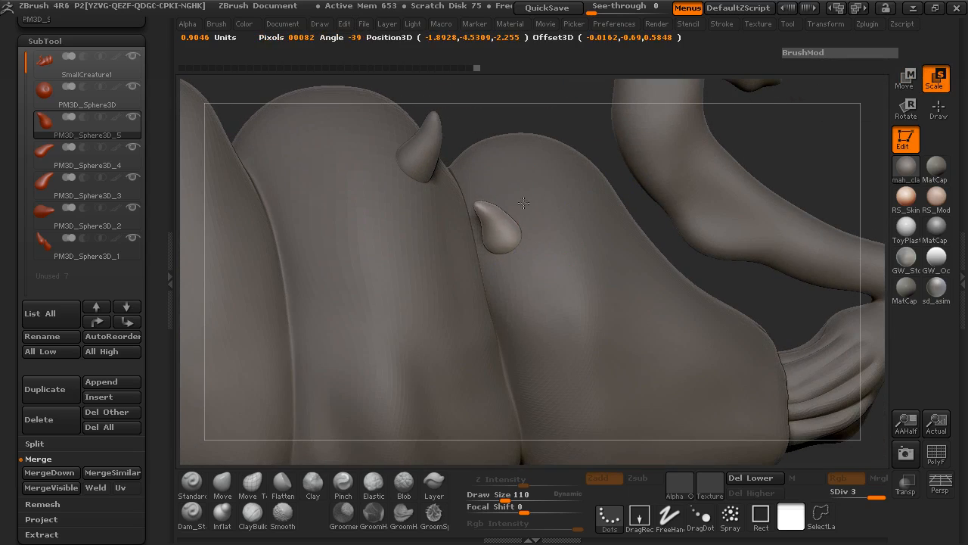
{"action": "left_click_drag", "start_coordinate": [594, 271], "coordinate": [541, 229]}
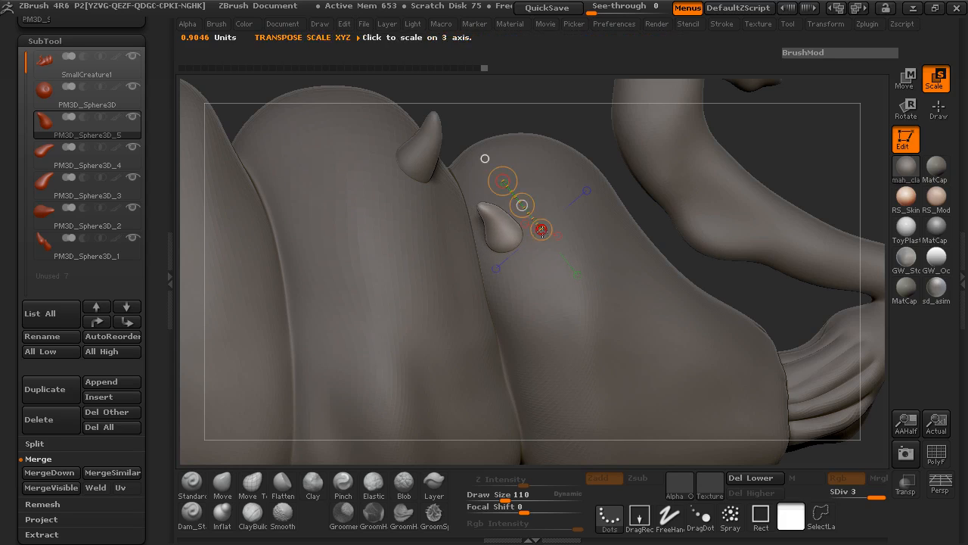
{"action": "left_click_drag", "start_coordinate": [501, 181], "coordinate": [509, 191]}
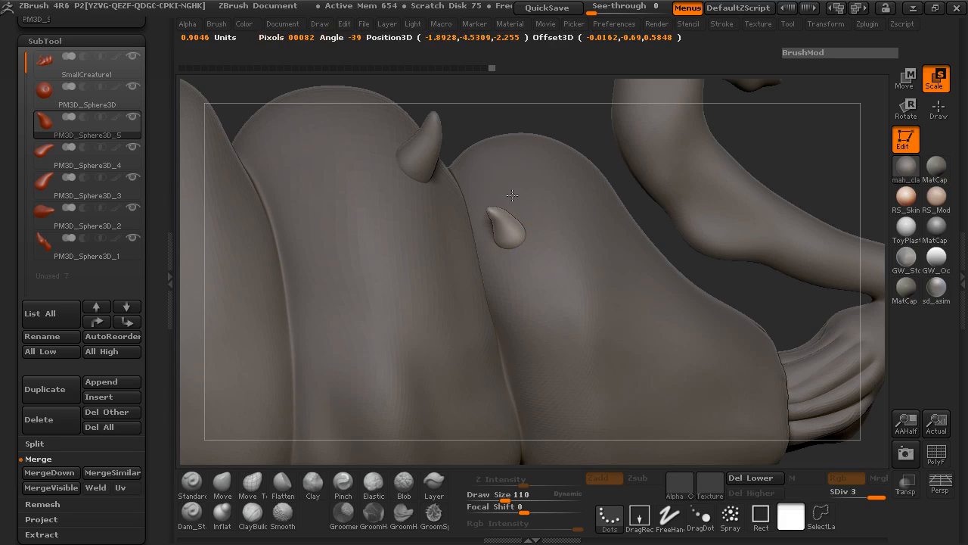
{"action": "left_click_drag", "start_coordinate": [535, 224], "coordinate": [539, 225]}
{"action": "left_click_drag", "start_coordinate": [502, 182], "coordinate": [508, 189]}
- Move the small spike up against the seam between the front and middle segments, and return to Draw mode
{"action": "left_click_drag", "start_coordinate": [568, 126], "coordinate": [407, 186]}
{"action": "key", "text": "w"}
{"action": "left_click_drag", "start_coordinate": [515, 203], "coordinate": [498, 214]}
{"action": "left_click_drag", "start_coordinate": [566, 131], "coordinate": [587, 221]}
{"action": "left_click_drag", "start_coordinate": [604, 257], "coordinate": [519, 207]}
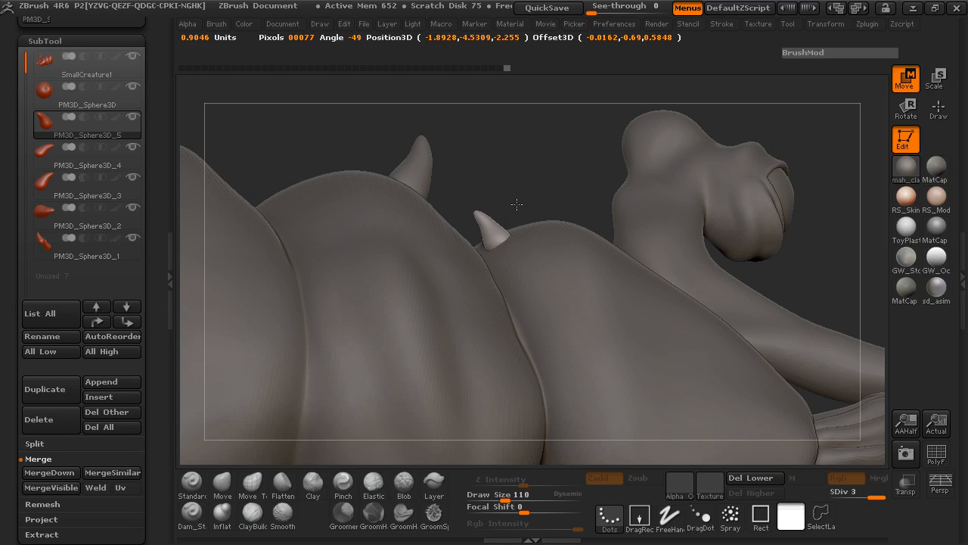
{"action": "left_click_drag", "start_coordinate": [530, 221], "coordinate": [487, 174]}
{"action": "left_click_drag", "start_coordinate": [529, 227], "coordinate": [504, 234]}
{"action": "key", "text": "q"}
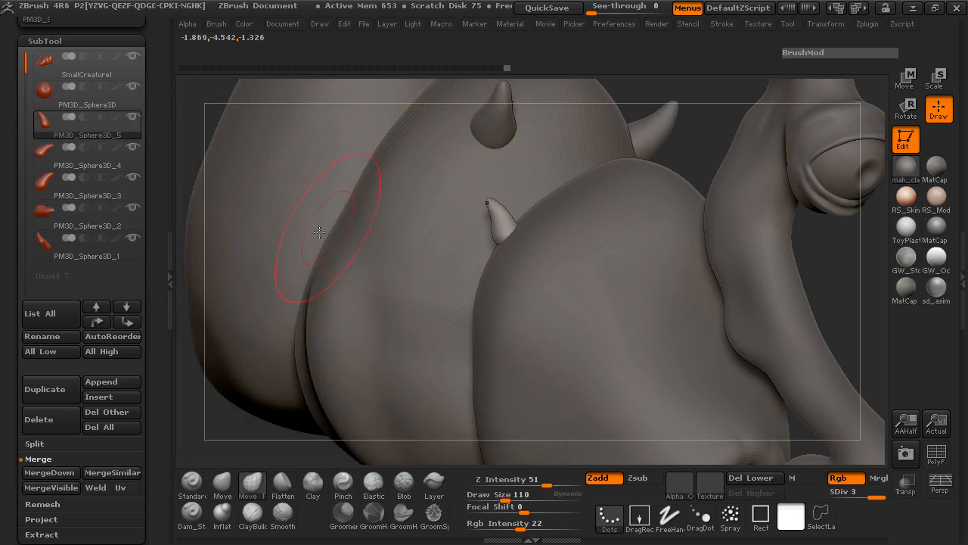
- Merge PM3D_Sphere3D_5 down with the spike subtools PM3D_Sphere3D_4, PM3D_Sphere3D_3 and PM3D_Sphere3D_2, accepting each non-undoable operation
{"action": "left_click", "coordinate": [63, 471]}
{"action": "left_click", "coordinate": [163, 504]}
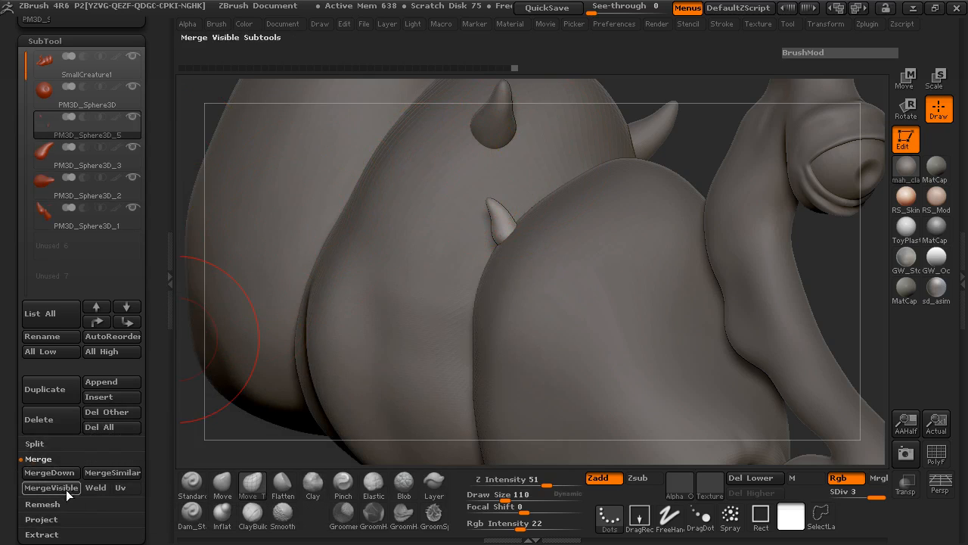
{"action": "left_click", "coordinate": [63, 471]}
{"action": "left_click", "coordinate": [164, 504]}
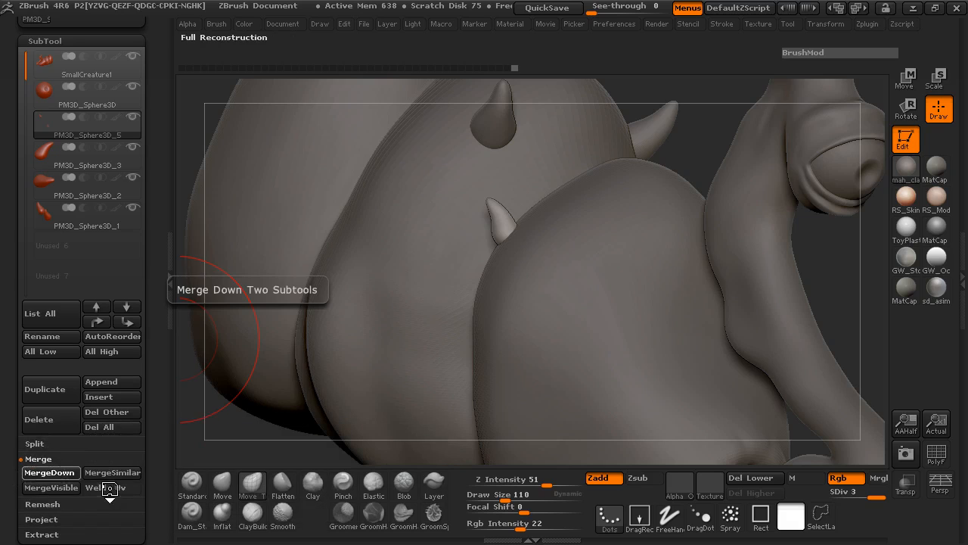
{"action": "left_click", "coordinate": [63, 471]}
{"action": "left_click", "coordinate": [161, 502]}
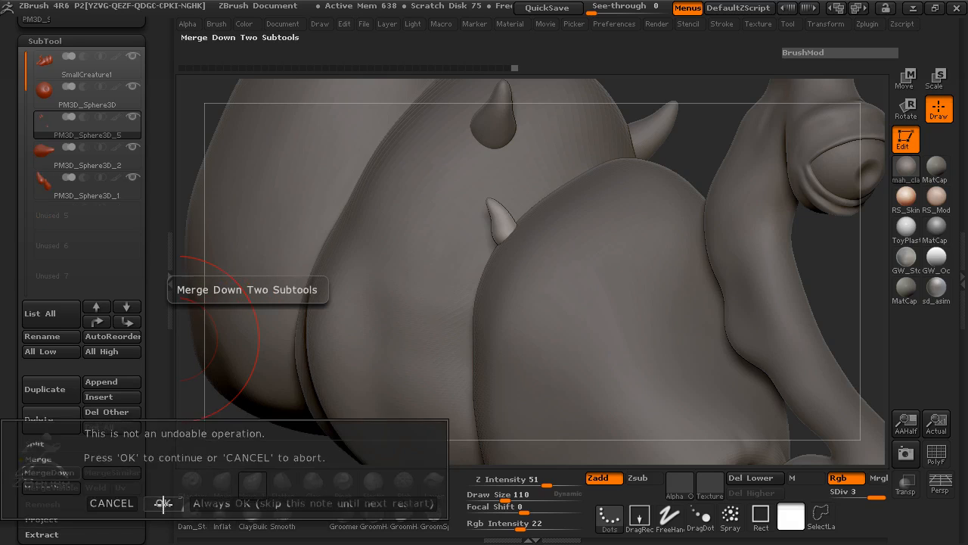
- Merge PM3D_Sphere3D_5 down with PM3D_Sphere3D_1, accepting the non-undoable operation, and subdivide the merged spikes to level 4
{"action": "left_click", "coordinate": [60, 472]}
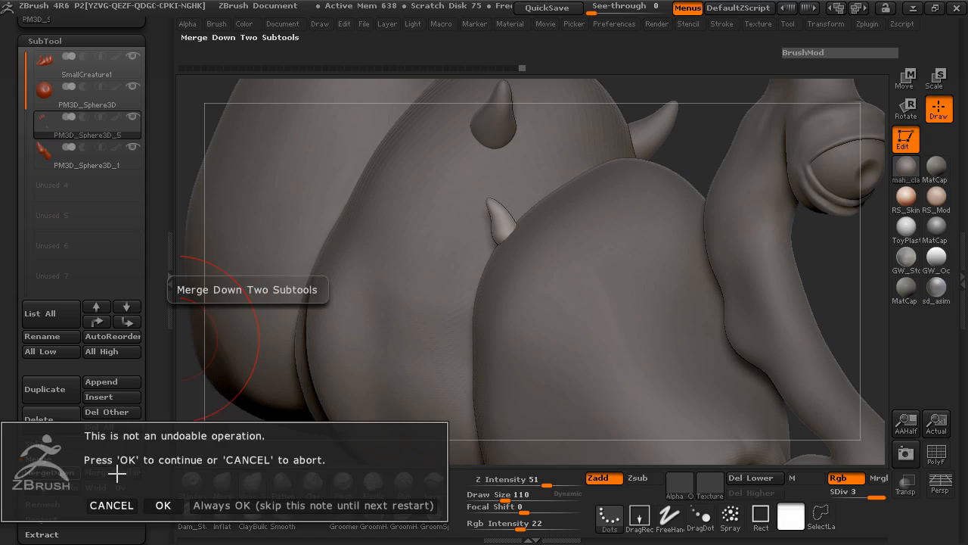
{"action": "left_click", "coordinate": [161, 503]}
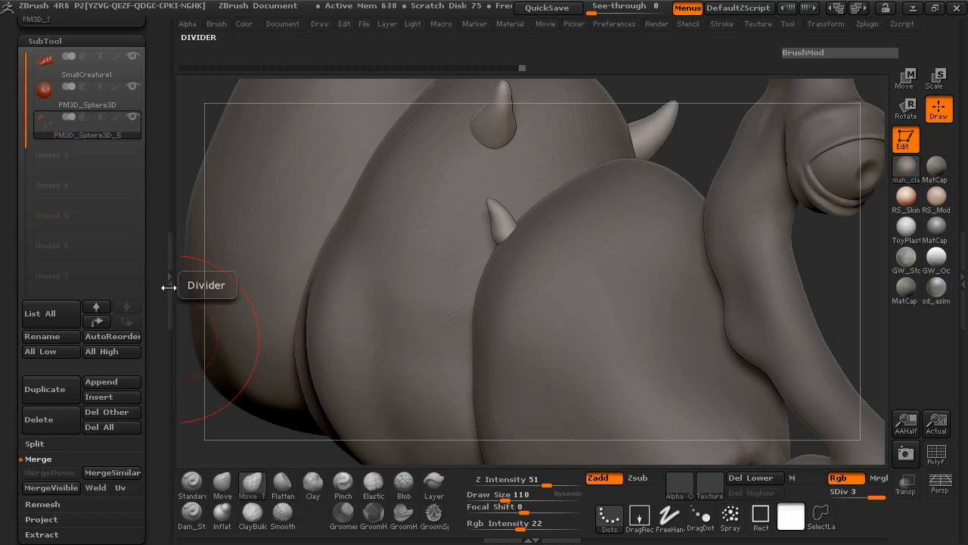
{"action": "left_click", "coordinate": [168, 287]}
{"action": "mouse_move", "coordinate": [96, 157]}
{"action": "left_mouse_down"}
{"action": "mouse_move", "coordinate": [53, 136]}
{"action": "mouse_move", "coordinate": [113, 219]}
{"action": "mouse_move", "coordinate": [86, 179]}
{"action": "left_mouse_up"}
{"action": "key", "text": "ctrl+d"}
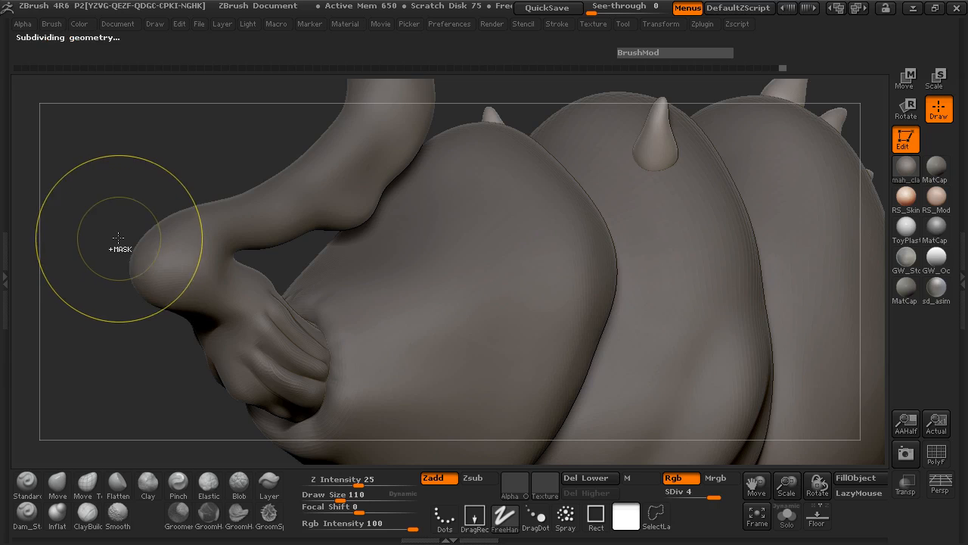
- Make the SmallCreature1 body the active subtool
{"action": "mouse_move", "coordinate": [115, 190]}
{"action": "left_mouse_down"}
{"action": "mouse_move", "coordinate": [431, 240]}
{"action": "mouse_move", "coordinate": [514, 291]}
{"action": "left_mouse_up"}
{"action": "key", "text": "f"}
{"action": "mouse_move", "coordinate": [277, 276]}
{"action": "left_mouse_down"}
{"action": "mouse_move", "coordinate": [205, 363]}
{"action": "mouse_move", "coordinate": [194, 361]}
{"action": "mouse_move", "coordinate": [151, 260]}
{"action": "mouse_move", "coordinate": [160, 263]}
{"action": "mouse_move", "coordinate": [164, 194]}
{"action": "mouse_move", "coordinate": [251, 268]}
{"action": "mouse_move", "coordinate": [236, 280]}
{"action": "left_mouse_up"}
{"action": "key", "text": "shift+r"}
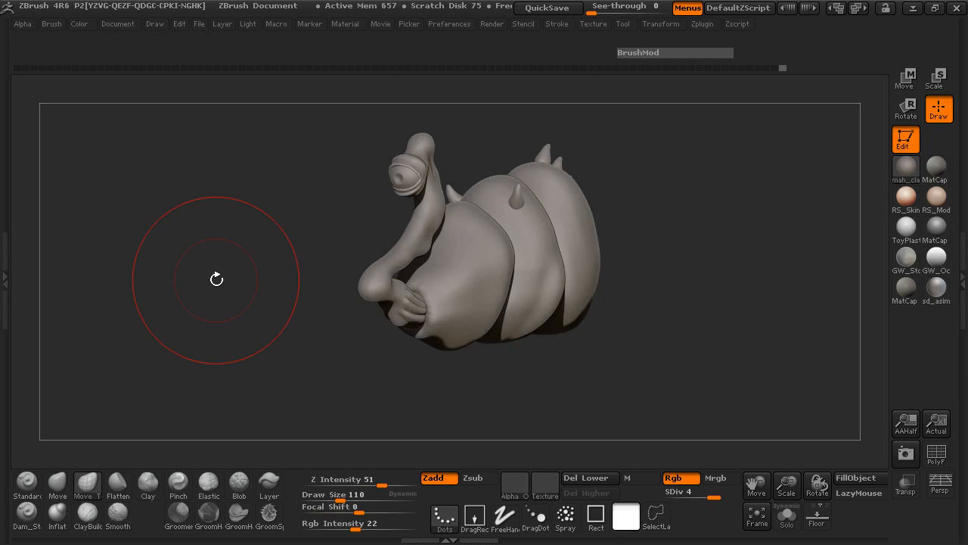
{"action": "left_click_drag", "start_coordinate": [223, 279], "coordinate": [189, 272]}
{"action": "left_click", "coordinate": [6, 272]}
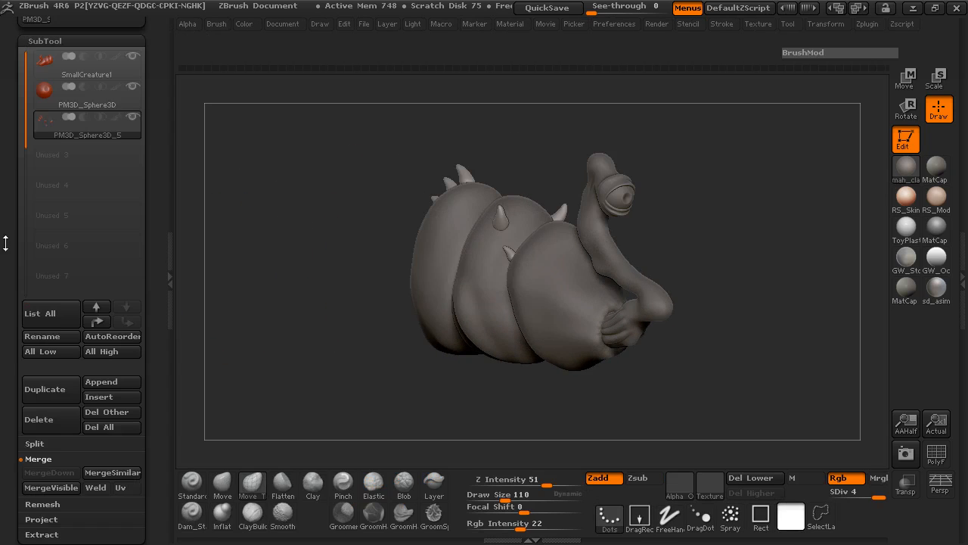
{"action": "left_click", "coordinate": [53, 65]}
{"action": "left_click", "coordinate": [173, 275]}
- Carve short creases radiating outward around the rim of the front segment's opening with the Dam_Standard brush at draw size 30
{"action": "left_click_drag", "start_coordinate": [180, 315], "coordinate": [325, 333], "text": "alt"}
{"action": "mouse_move", "coordinate": [61, 292]}
{"action": "left_mouse_down"}
{"action": "mouse_move", "coordinate": [33, 302]}
{"action": "mouse_move", "coordinate": [121, 290]}
{"action": "mouse_move", "coordinate": [156, 312]}
{"action": "left_mouse_up"}
{"action": "right_click_drag", "start_coordinate": [157, 313], "coordinate": [118, 367], "text": "ctrl"}
{"action": "left_click_drag", "start_coordinate": [114, 370], "coordinate": [43, 240], "text": "alt"}
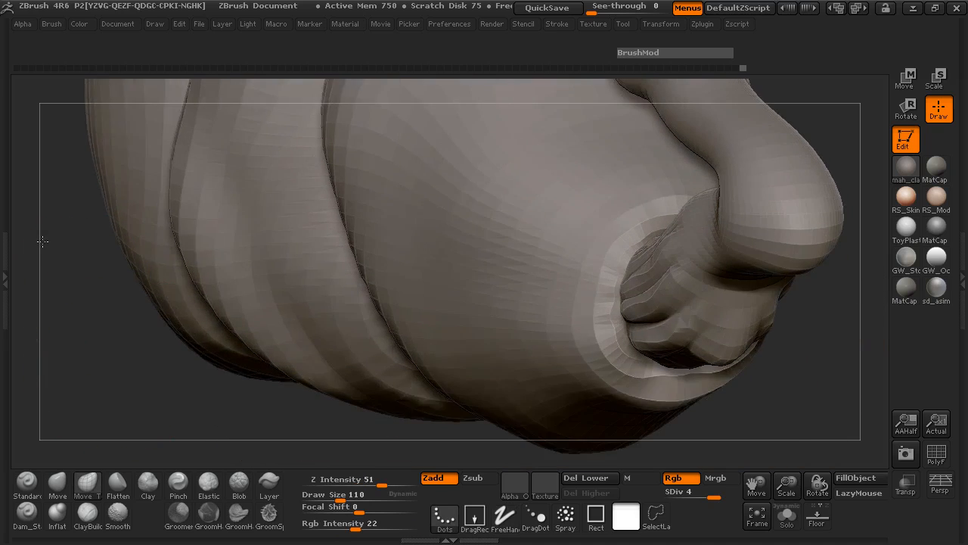
{"action": "mouse_move", "coordinate": [68, 281]}
{"action": "left_mouse_down"}
{"action": "mouse_move", "coordinate": [112, 336]}
{"action": "mouse_move", "coordinate": [134, 337]}
{"action": "mouse_move", "coordinate": [98, 385]}
{"action": "mouse_move", "coordinate": [72, 348]}
{"action": "mouse_move", "coordinate": [68, 356]}
{"action": "left_mouse_up"}
{"action": "left_click", "coordinate": [26, 514]}
{"action": "key", "text": "space"}
{"action": "left_click_drag", "start_coordinate": [558, 318], "coordinate": [539, 317]}
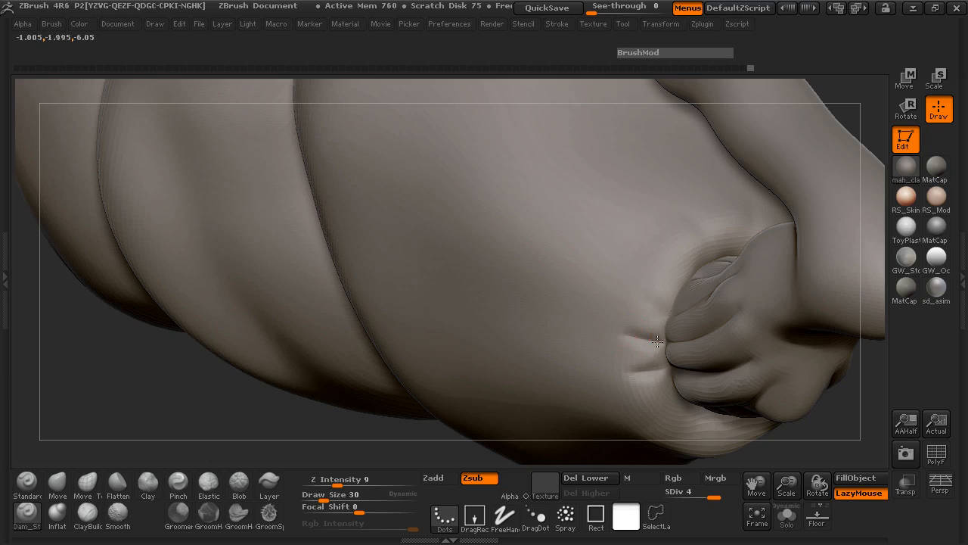
{"action": "left_click_drag", "start_coordinate": [322, 420], "coordinate": [618, 402]}
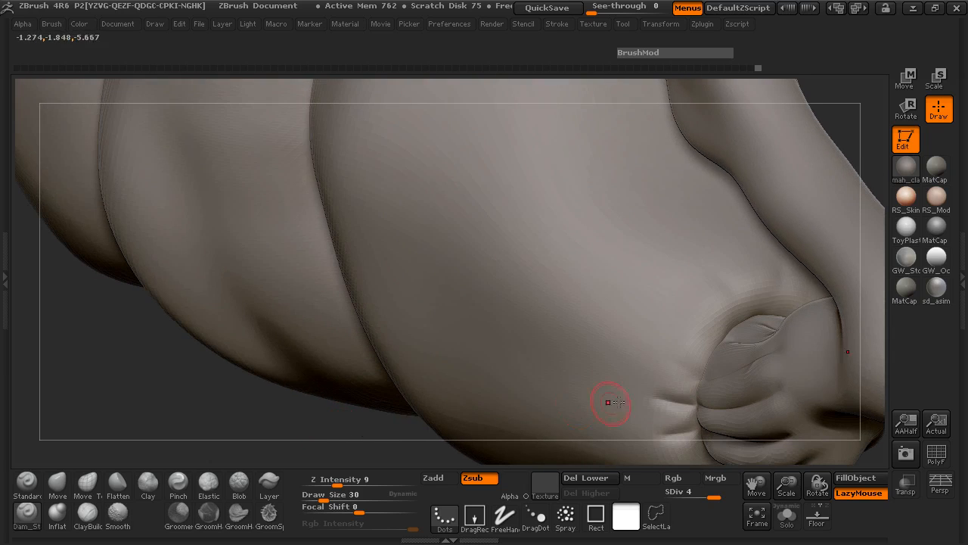
{"action": "left_click_drag", "start_coordinate": [713, 327], "coordinate": [713, 300]}
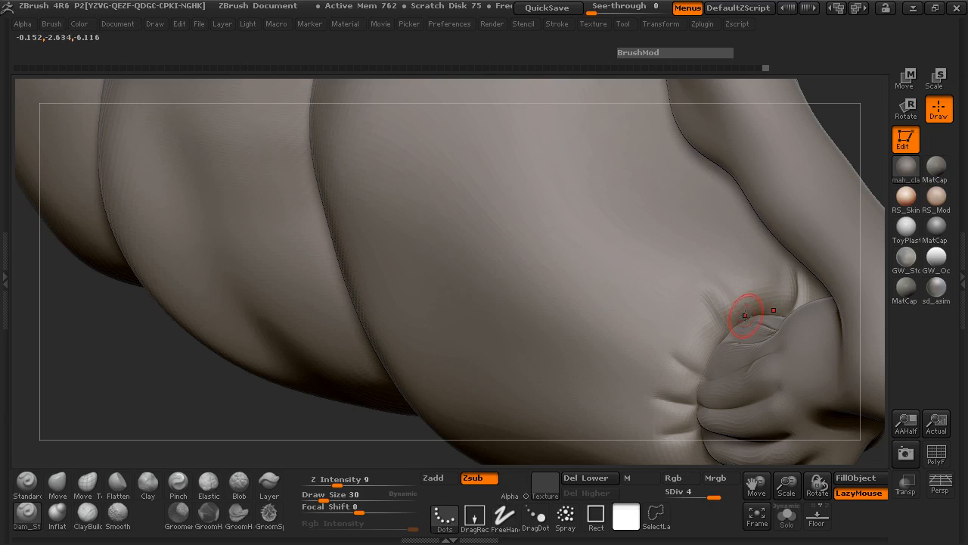
{"action": "left_click_drag", "start_coordinate": [724, 309], "coordinate": [709, 291]}
{"action": "key", "text": "ctrl"}
{"action": "key", "text": "shift"}
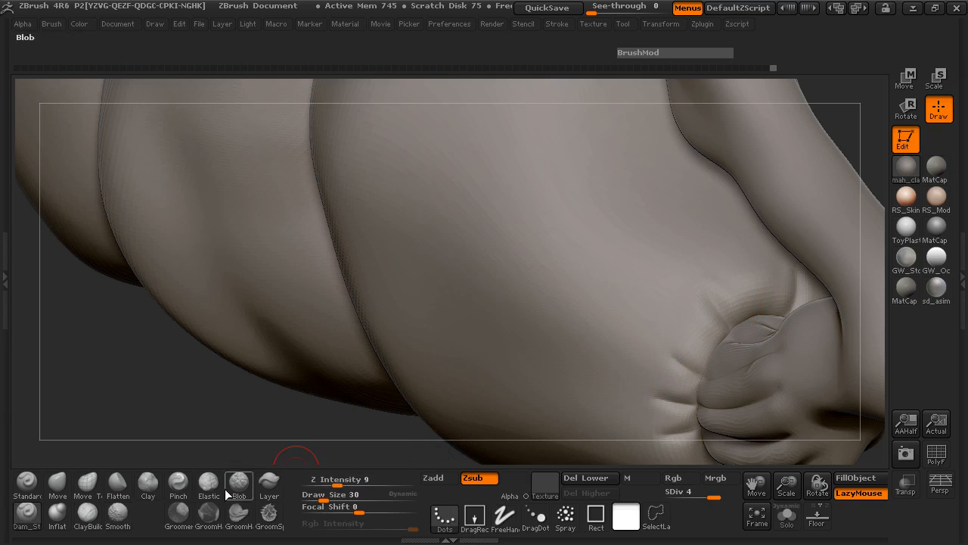
{"action": "left_click", "coordinate": [148, 482]}
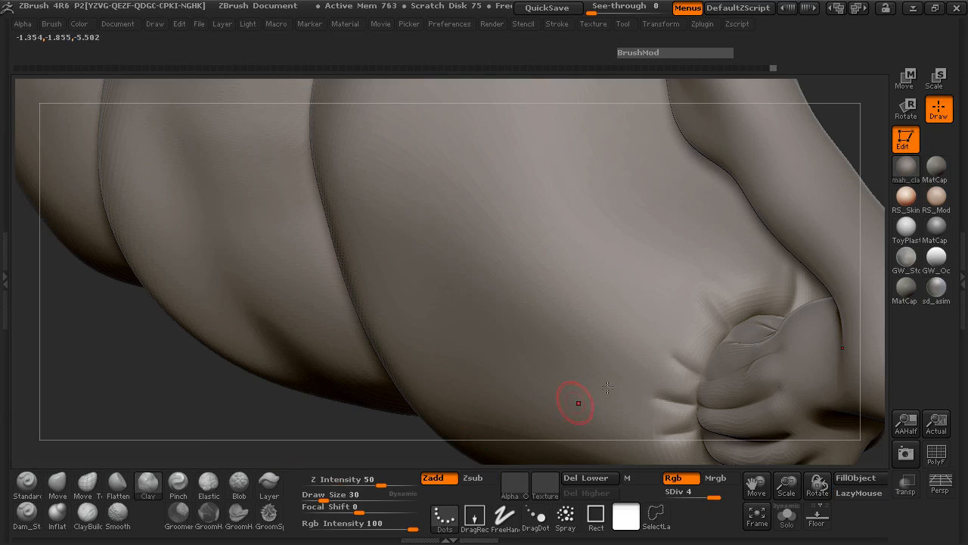
{"action": "mouse_move", "coordinate": [695, 304]}
{"action": "left_mouse_down"}
{"action": "mouse_move", "coordinate": [673, 333]}
{"action": "mouse_move", "coordinate": [715, 332]}
{"action": "mouse_move", "coordinate": [716, 313]}
{"action": "left_mouse_up"}
{"action": "left_click_drag", "start_coordinate": [384, 426], "coordinate": [267, 416]}
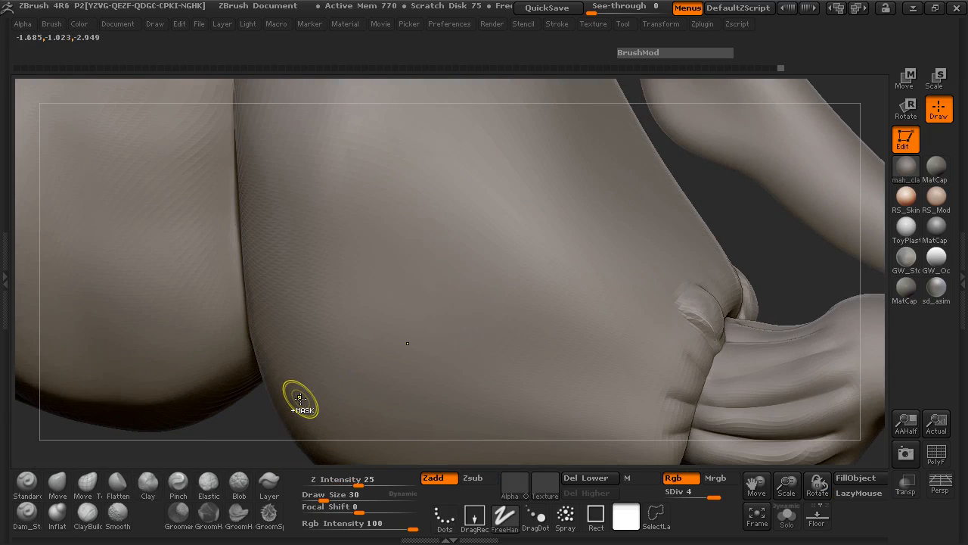
{"action": "left_click_drag", "start_coordinate": [779, 257], "coordinate": [774, 252]}
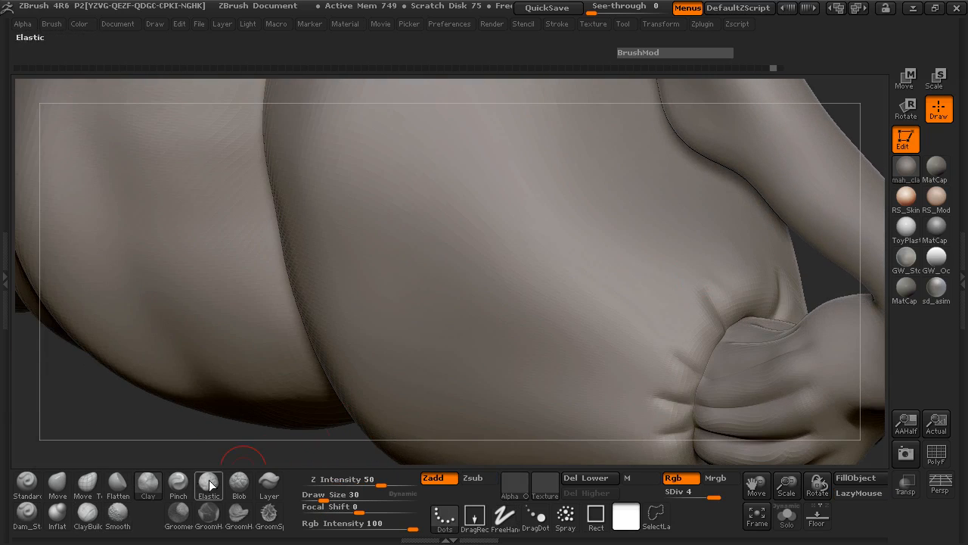
{"action": "left_click_drag", "start_coordinate": [113, 434], "coordinate": [108, 443]}
- Puff up the upper fold between the rim creases with the Inflat brush at draw size 34 and focal shift -25, and smooth it
{"action": "left_click", "coordinate": [57, 512]}
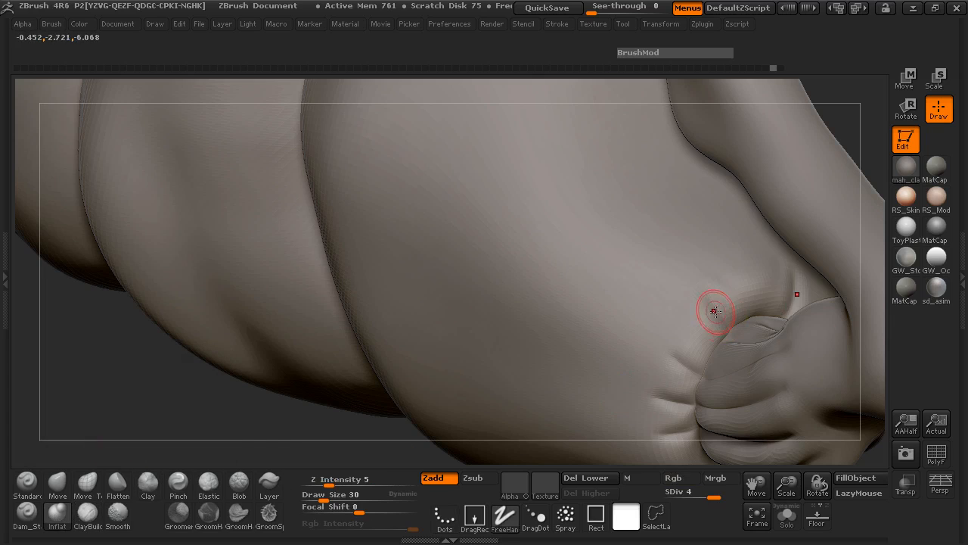
{"action": "key", "text": "space"}
{"action": "left_click_drag", "start_coordinate": [716, 331], "coordinate": [721, 330]}
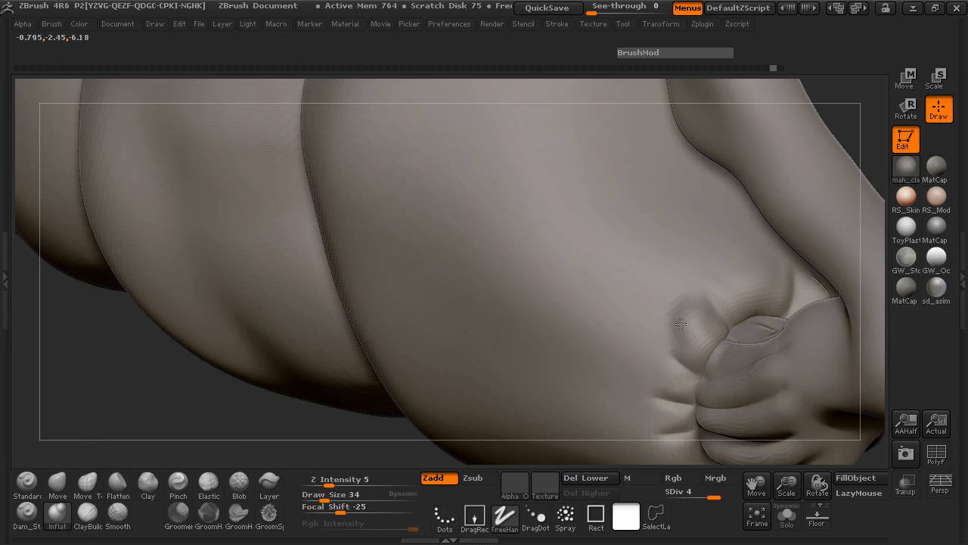
{"action": "key", "text": "shift"}
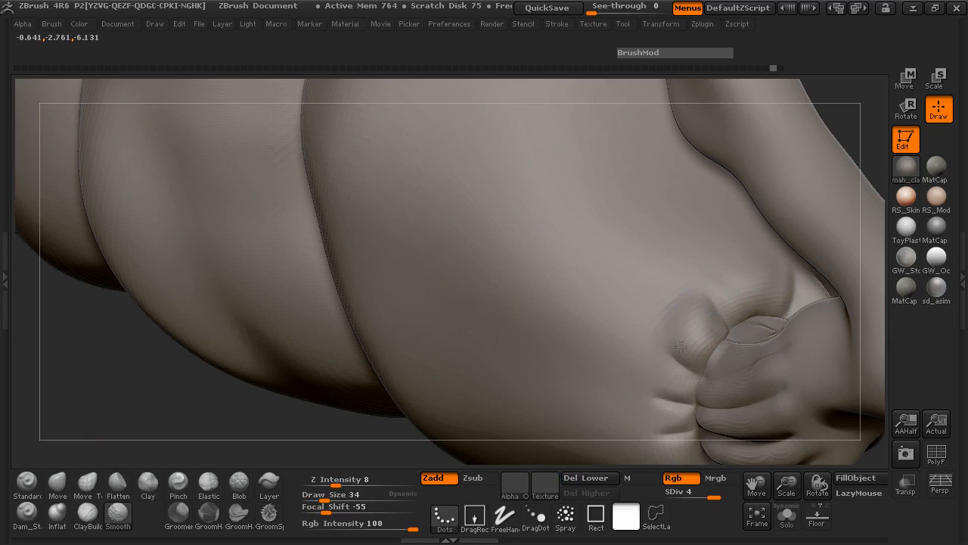
{"action": "left_click_drag", "start_coordinate": [696, 322], "coordinate": [716, 336], "text": "shift"}
- Inflate the next folds down along the opening's rim between the carved creases and smooth their outer edges
{"action": "left_click_drag", "start_coordinate": [276, 435], "coordinate": [181, 447]}
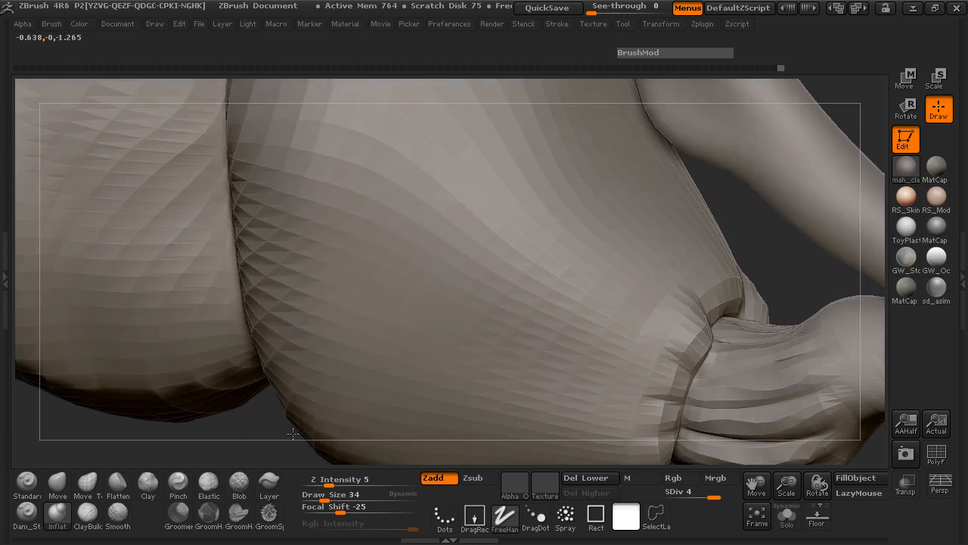
{"action": "left_click_drag", "start_coordinate": [782, 249], "coordinate": [658, 220]}
{"action": "left_click_drag", "start_coordinate": [813, 426], "coordinate": [745, 370]}
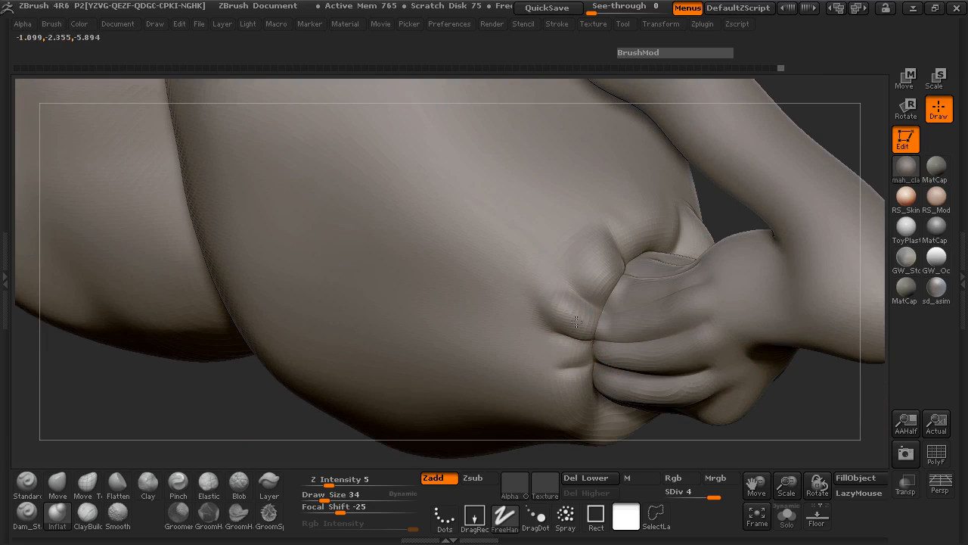
{"action": "key", "text": "shift"}
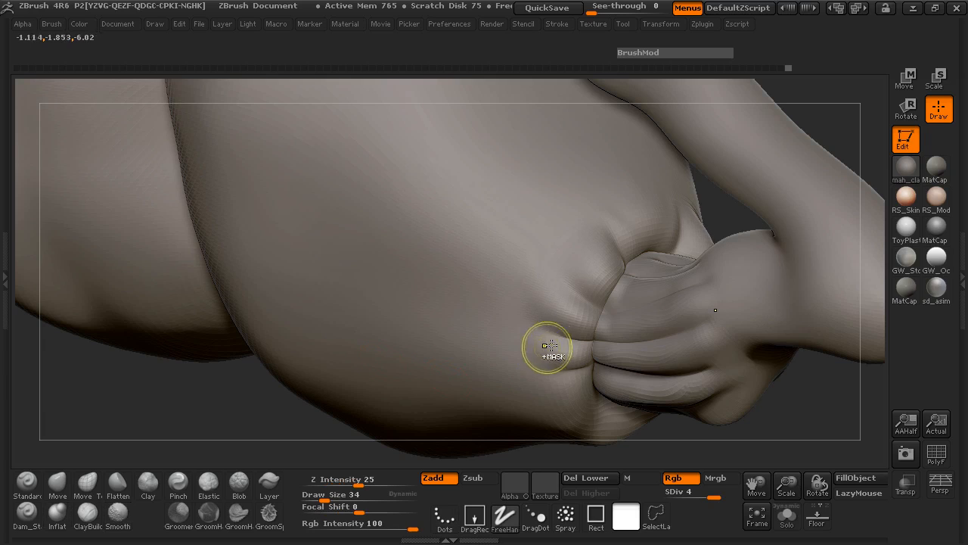
- Set up the Standard brush with Alpha 58, the Spray stroke and a draw size of 76
{"action": "left_click_drag", "start_coordinate": [342, 446], "coordinate": [343, 346], "text": "alt"}
{"action": "left_click_drag", "start_coordinate": [432, 404], "coordinate": [361, 264]}
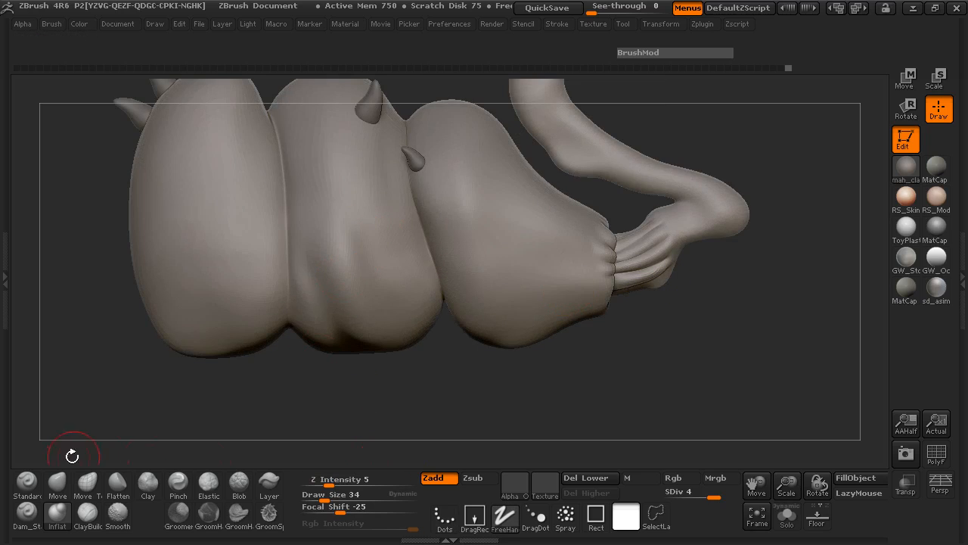
{"action": "left_click", "coordinate": [38, 482]}
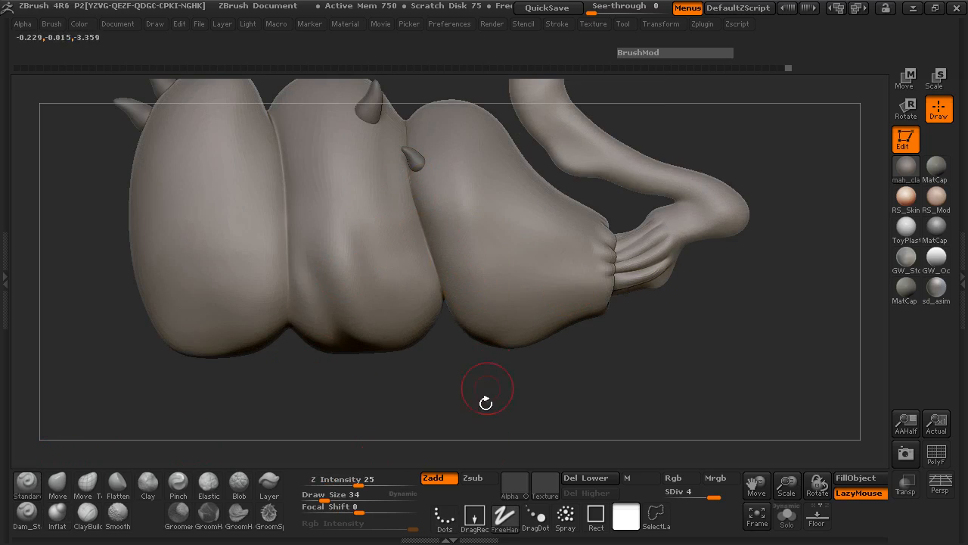
{"action": "left_click", "coordinate": [507, 486]}
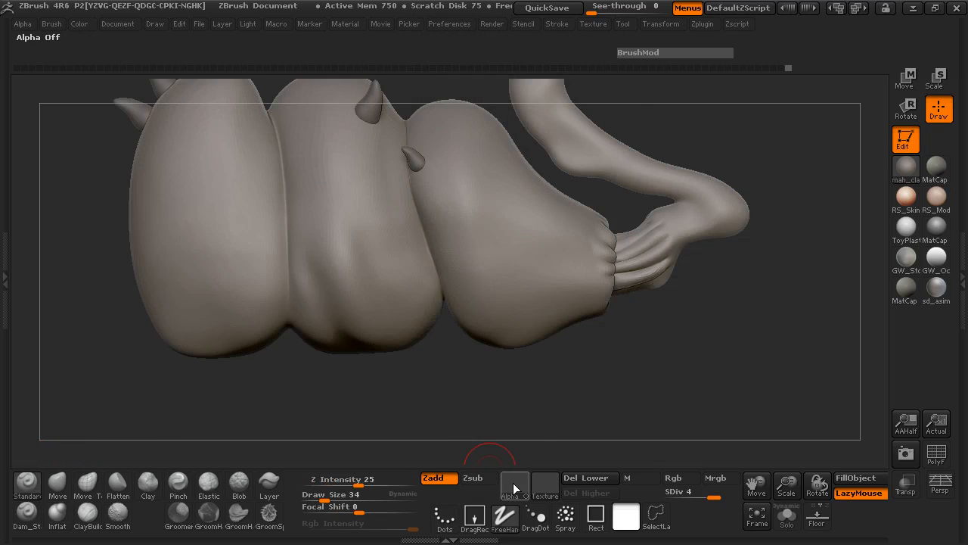
{"action": "left_click", "coordinate": [513, 484]}
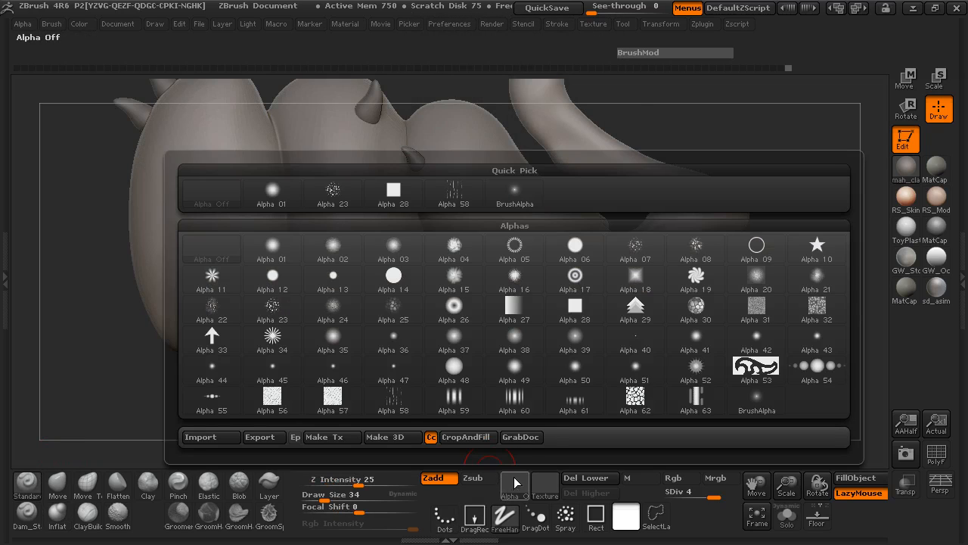
{"action": "left_click", "coordinate": [396, 405]}
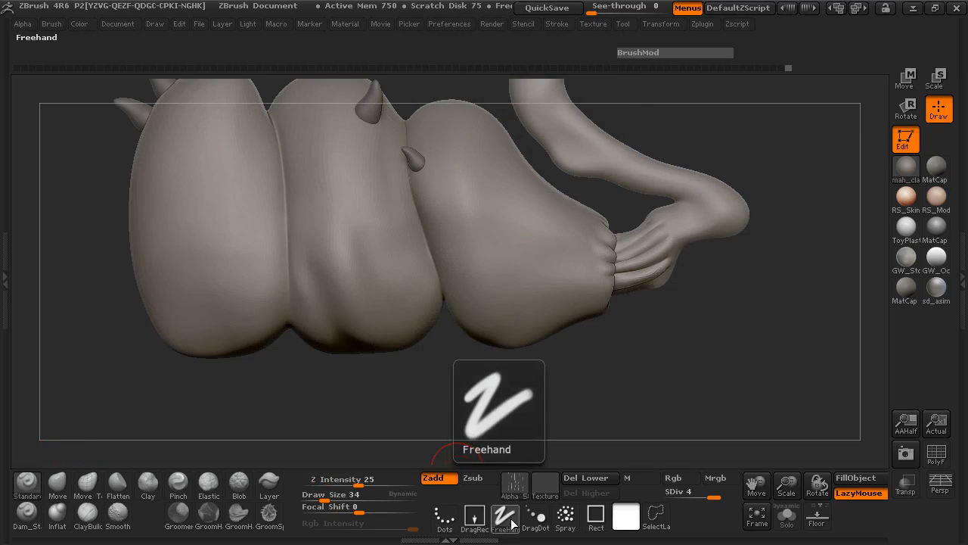
{"action": "key", "text": "space"}
{"action": "left_click_drag", "start_coordinate": [256, 202], "coordinate": [266, 201]}
- Try spraying Alpha 58 texture over the rear segment at Z Intensity 8 with LazyMouse off, and undo the strokes
{"action": "left_click_drag", "start_coordinate": [232, 160], "coordinate": [218, 190]}
{"action": "key", "text": "ctrl+z"}
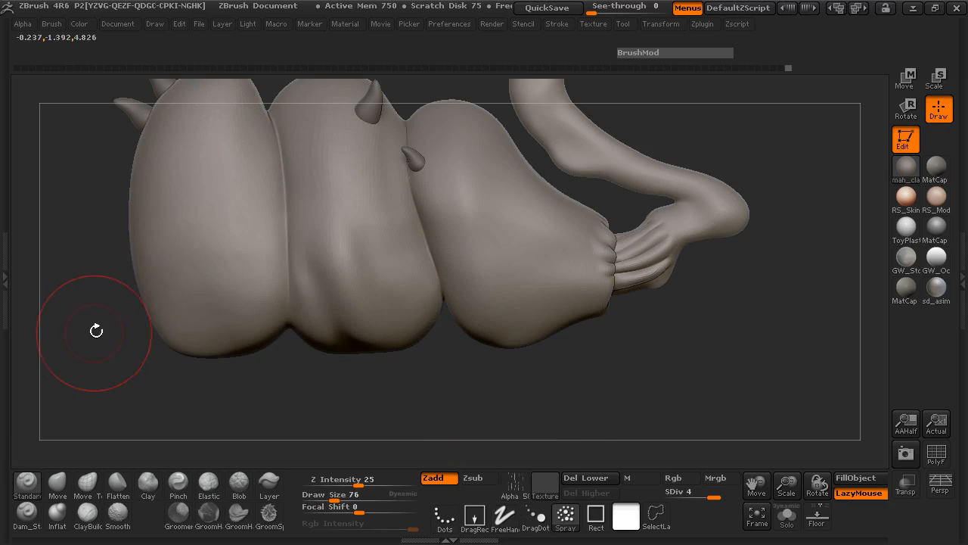
{"action": "left_click", "coordinate": [376, 479]}
{"action": "type", "text": "8"}
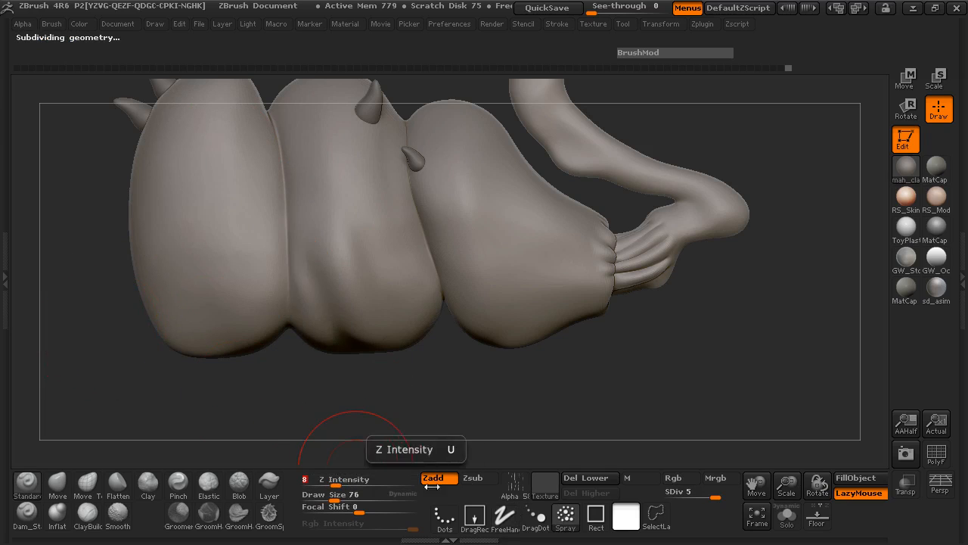
{"action": "left_click", "coordinate": [858, 492]}
{"action": "left_click_drag", "start_coordinate": [222, 212], "coordinate": [186, 195]}
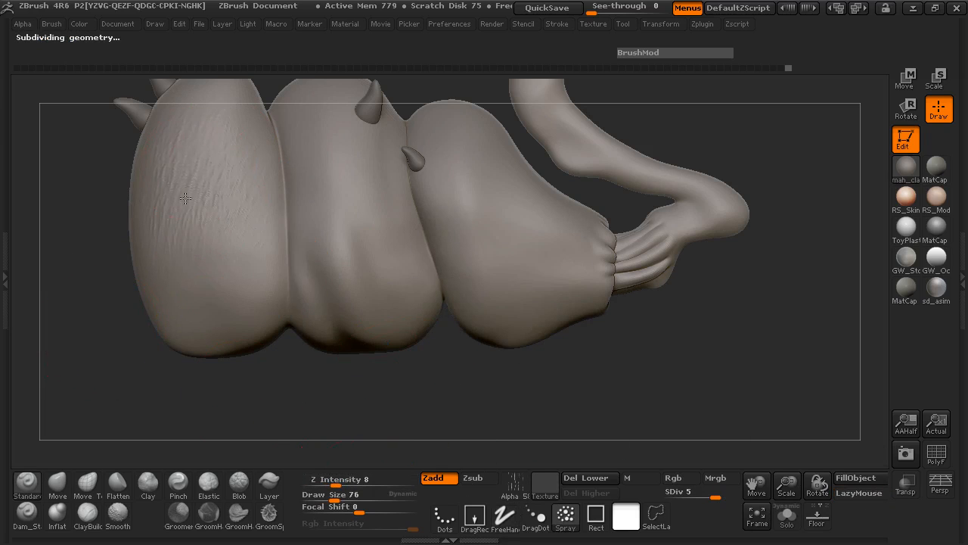
{"action": "key", "text": "ctrl+z"}
- Switch the brush to Zsub, try the spray on the rear segment, and undo back to subdivision level 4
{"action": "left_click", "coordinate": [472, 477]}
{"action": "mouse_move", "coordinate": [113, 299]}
{"action": "left_mouse_down"}
{"action": "mouse_move", "coordinate": [86, 309]}
{"action": "mouse_move", "coordinate": [156, 313]}
{"action": "mouse_move", "coordinate": [540, 395]}
{"action": "mouse_move", "coordinate": [582, 338]}
{"action": "mouse_move", "coordinate": [606, 337]}
{"action": "left_mouse_up"}
{"action": "key", "text": "ctrl+z"}
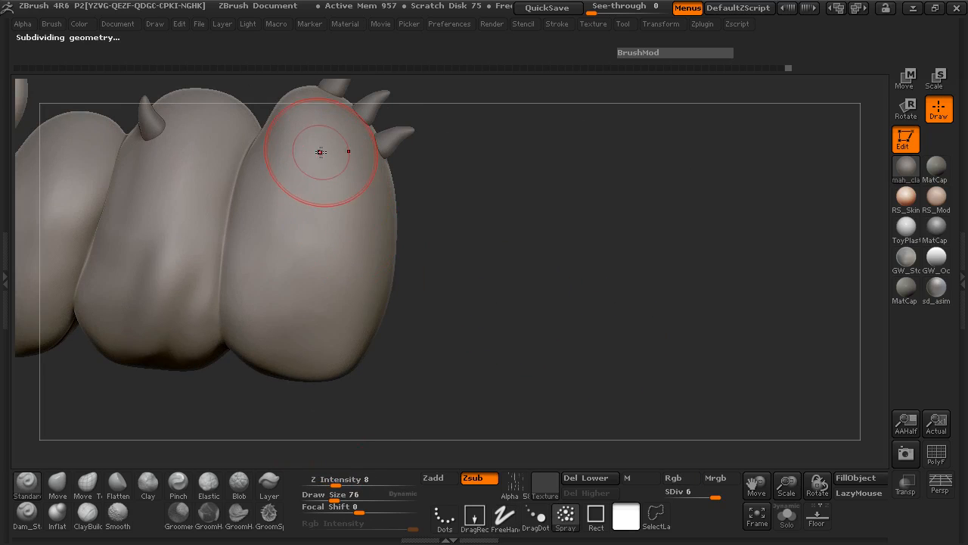
{"action": "left_click_drag", "start_coordinate": [315, 192], "coordinate": [314, 199]}
{"action": "key", "text": "ctrl+z"}
{"action": "key", "text": "ctrl+z"}
{"action": "key", "text": "ctrl+z"}
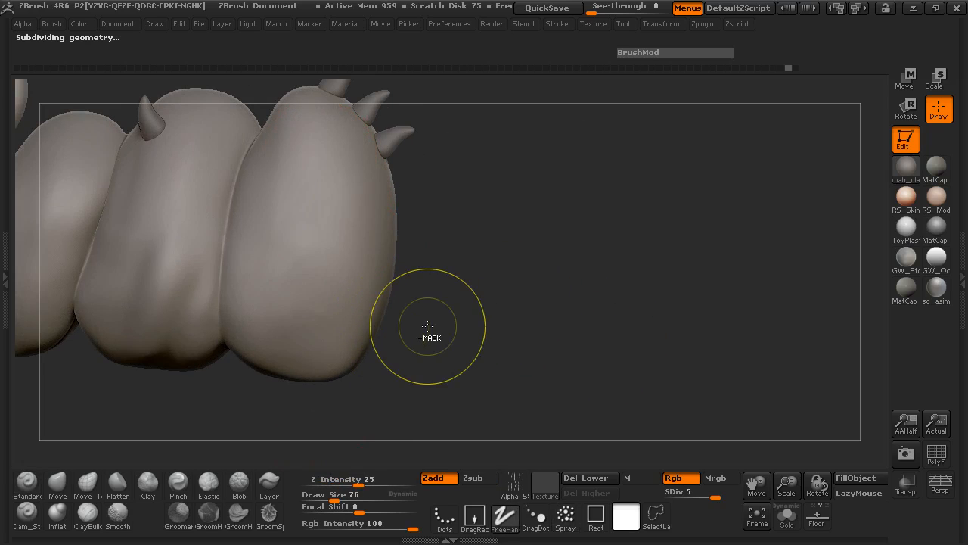
{"action": "left_click_drag", "start_coordinate": [510, 324], "coordinate": [209, 330]}
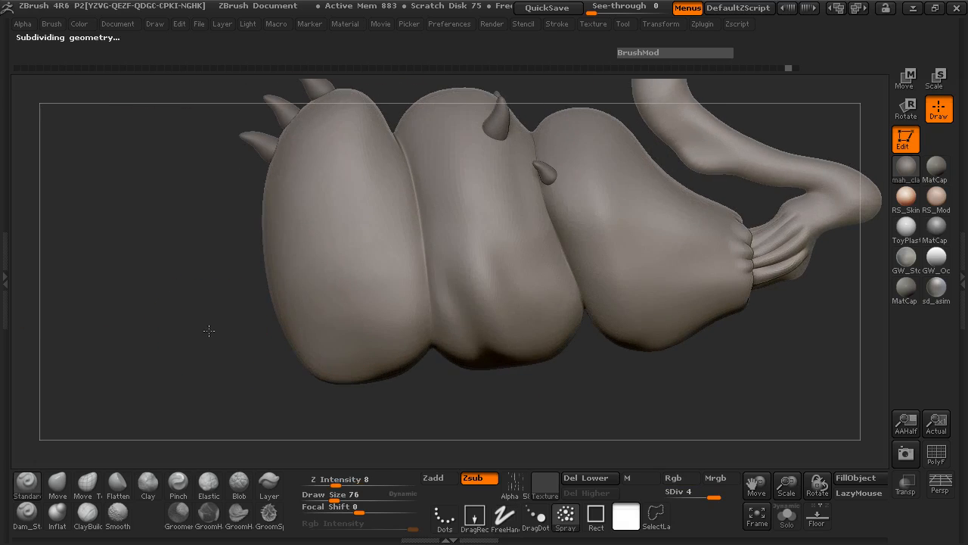
- Switch the brush to the DragRect stroke with Alpha 54 and set the draw size to 58
{"action": "left_click", "coordinate": [474, 517]}
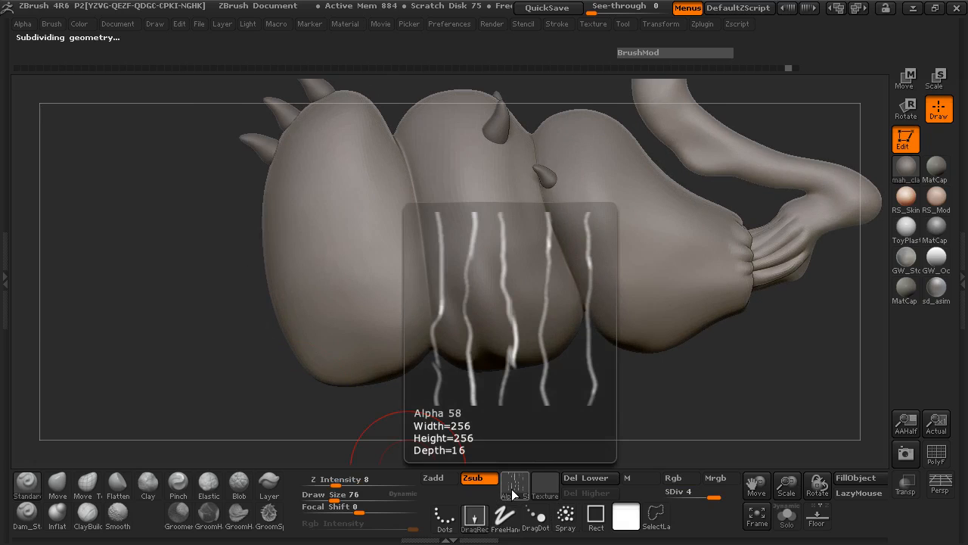
{"action": "left_click", "coordinate": [513, 488]}
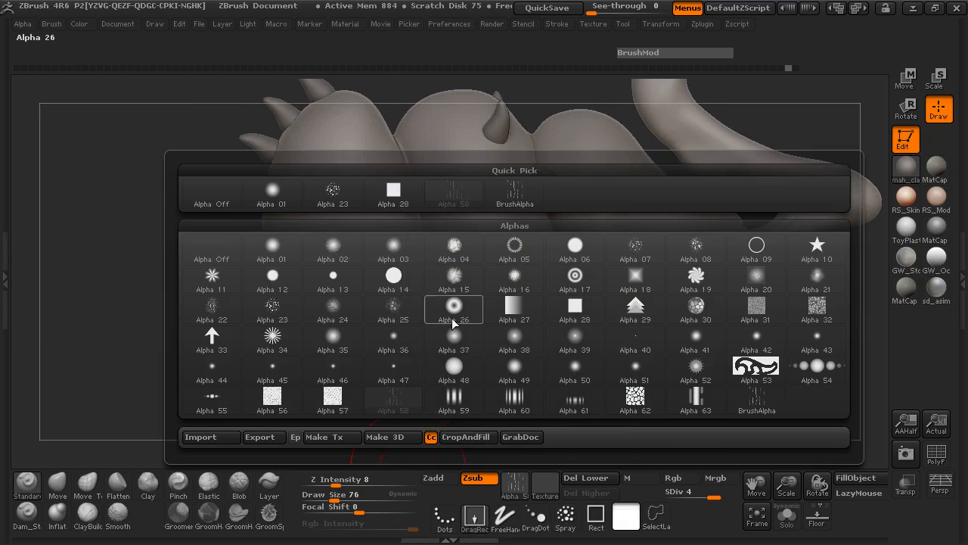
{"action": "left_click", "coordinate": [816, 366]}
{"action": "left_click_drag", "start_coordinate": [167, 315], "coordinate": [171, 318]}
{"action": "key", "text": "space"}
{"action": "left_click_drag", "start_coordinate": [455, 278], "coordinate": [450, 278]}
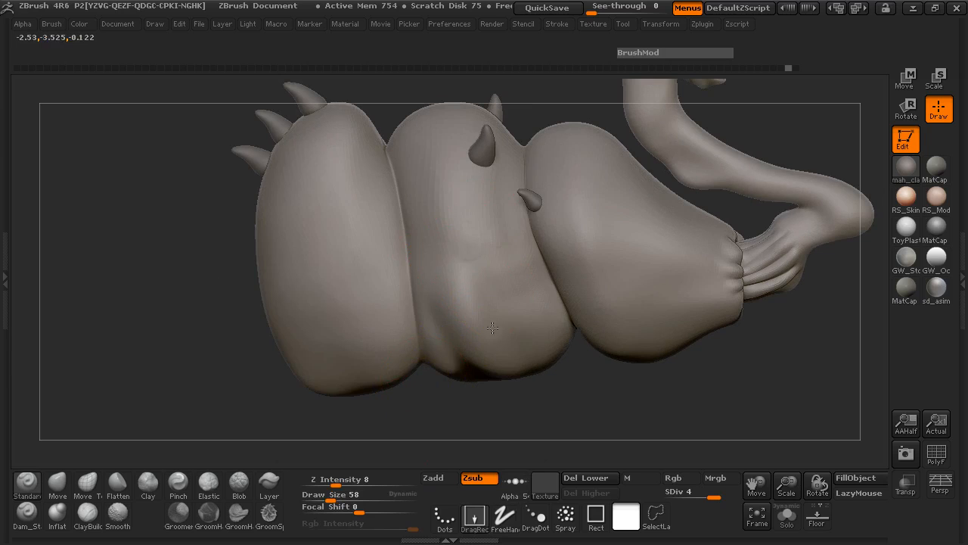
{"action": "mouse_move", "coordinate": [102, 327]}
{"action": "left_mouse_down"}
{"action": "mouse_move", "coordinate": [162, 299]}
{"action": "mouse_move", "coordinate": [103, 321]}
{"action": "left_mouse_up"}
- Stamp a row of Alpha 54 creases across the middle segment at Z Intensity 24, and soften them with Smooth at draw size 34
{"action": "left_click_drag", "start_coordinate": [337, 484], "coordinate": [356, 483]}
{"action": "left_click_drag", "start_coordinate": [521, 306], "coordinate": [512, 294]}
{"action": "key", "text": "ctrl+z"}
{"action": "key", "text": "space"}
{"action": "left_click_drag", "start_coordinate": [504, 250], "coordinate": [496, 247]}
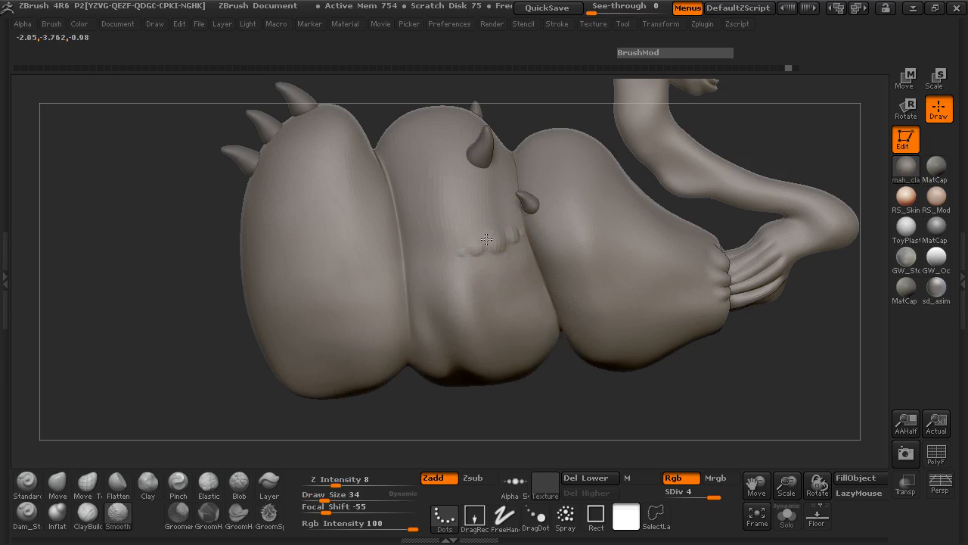
{"action": "mouse_move", "coordinate": [231, 258]}
{"action": "left_mouse_down"}
{"action": "mouse_move", "coordinate": [86, 249]}
{"action": "mouse_move", "coordinate": [52, 259]}
{"action": "left_mouse_up"}
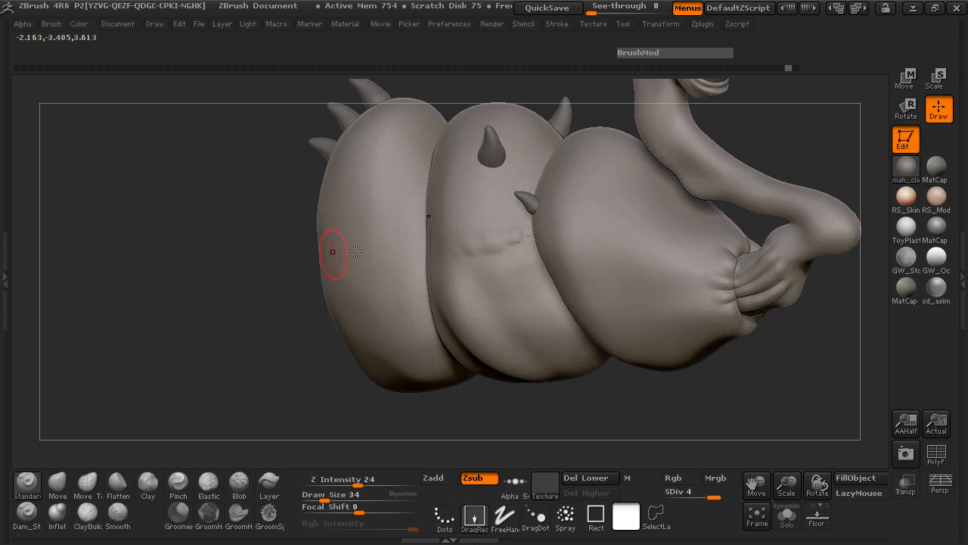
- Smooth away the remaining row of creases across the side of the middle segment
{"action": "left_click_drag", "start_coordinate": [484, 240], "coordinate": [515, 237], "text": "shift"}
{"action": "mouse_move", "coordinate": [227, 254]}
{"action": "left_mouse_down"}
{"action": "mouse_move", "coordinate": [139, 268]}
{"action": "mouse_move", "coordinate": [233, 302]}
{"action": "mouse_move", "coordinate": [194, 320]}
{"action": "mouse_move", "coordinate": [199, 339]}
{"action": "mouse_move", "coordinate": [174, 328]}
{"action": "mouse_move", "coordinate": [173, 351]}
{"action": "mouse_move", "coordinate": [182, 348]}
{"action": "mouse_move", "coordinate": [233, 480]}
{"action": "left_mouse_up"}
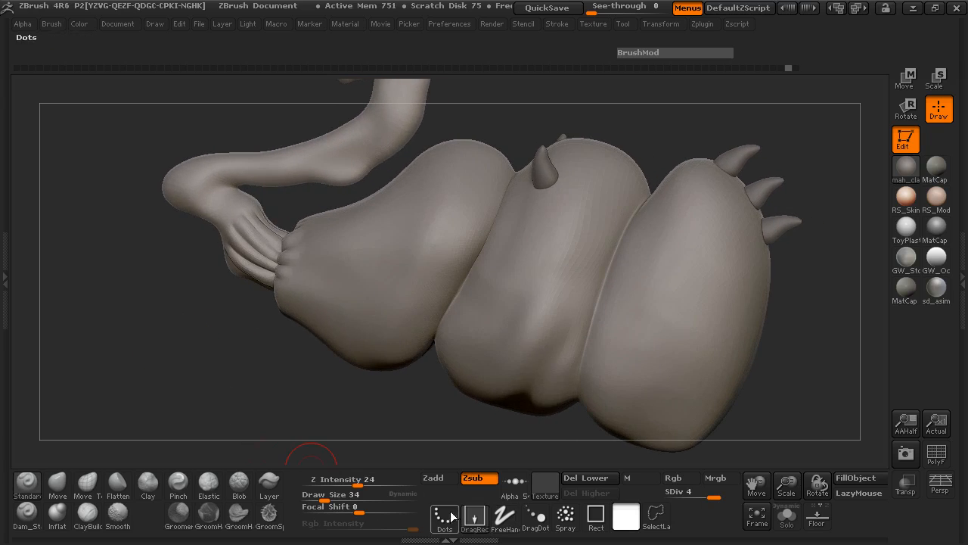
- Switch the Standard brush to the Spray stroke with Alpha 58
{"action": "left_click", "coordinate": [560, 524]}
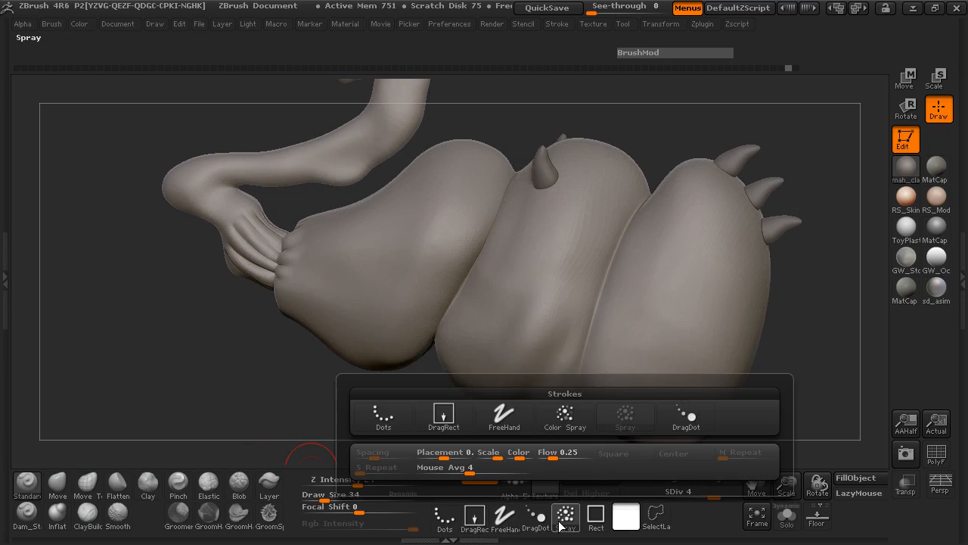
{"action": "left_click", "coordinate": [503, 414]}
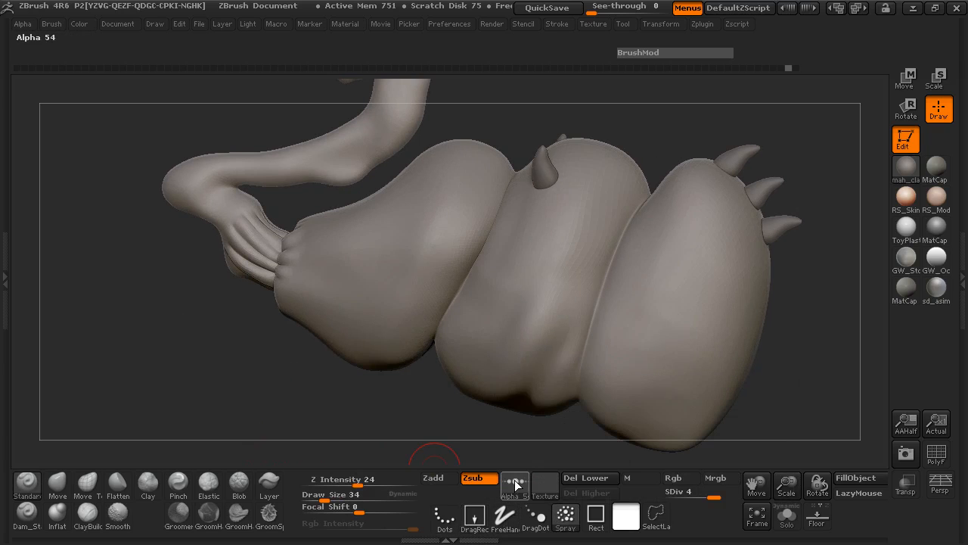
{"action": "left_click", "coordinate": [515, 482]}
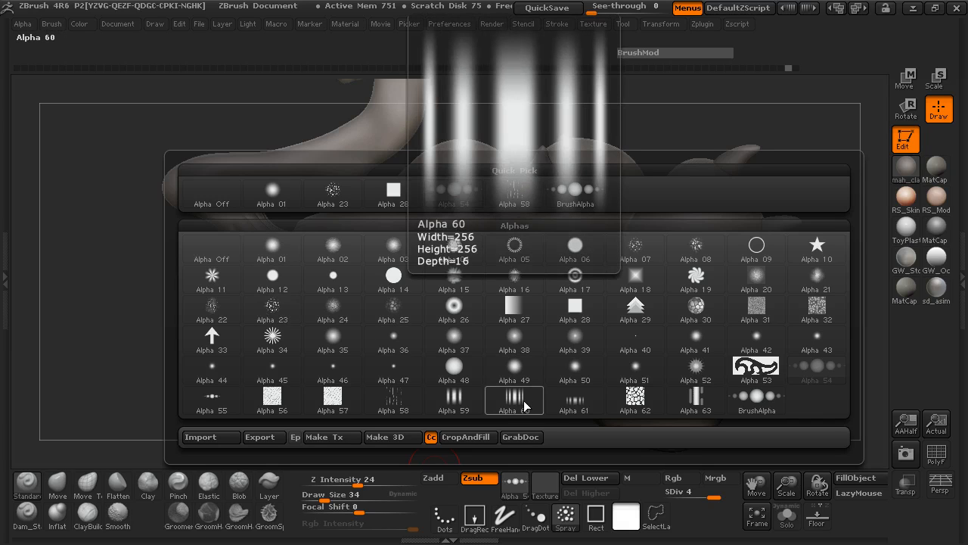
{"action": "left_click", "coordinate": [391, 398]}
{"action": "right_click_drag", "start_coordinate": [384, 363], "coordinate": [415, 366], "text": "ctrl"}
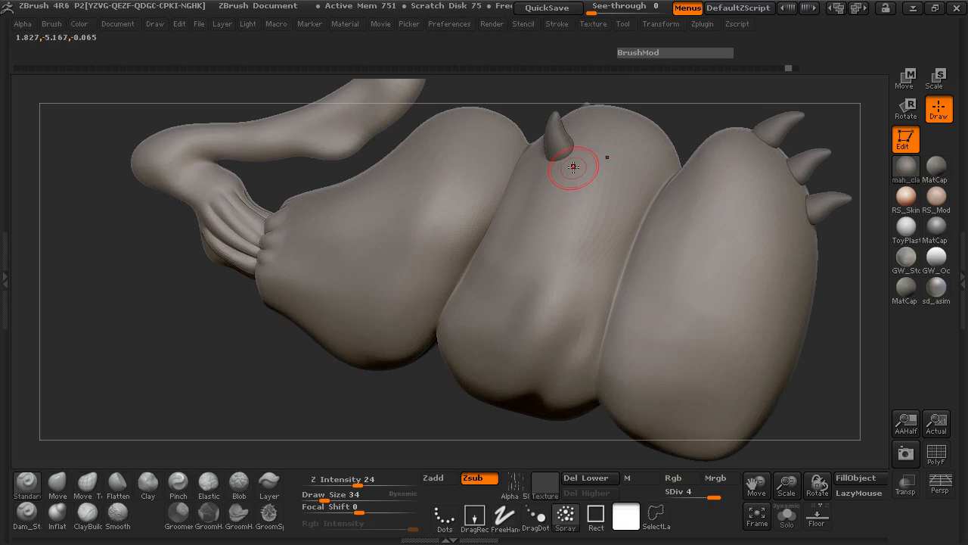
- Examine the body segments from several angles, including the neck, mouth folds and the creature's overall silhouette
{"action": "mouse_move", "coordinate": [250, 390]}
{"action": "left_mouse_down"}
{"action": "mouse_move", "coordinate": [244, 381]}
{"action": "mouse_move", "coordinate": [166, 388]}
{"action": "mouse_move", "coordinate": [182, 377]}
{"action": "mouse_move", "coordinate": [255, 380]}
{"action": "mouse_move", "coordinate": [456, 268]}
{"action": "left_mouse_up"}
{"action": "left_click_drag", "start_coordinate": [716, 317], "coordinate": [667, 321]}
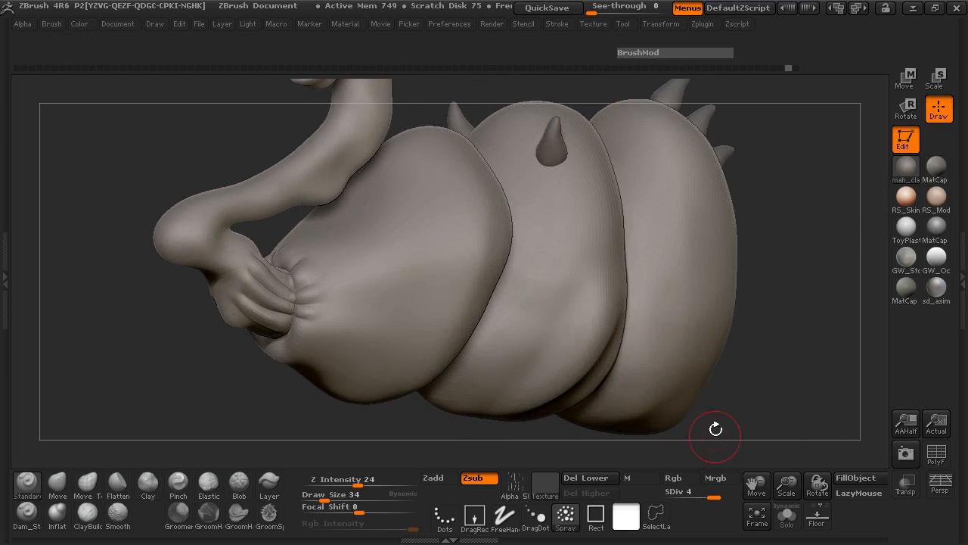
{"action": "mouse_move", "coordinate": [89, 278]}
{"action": "left_mouse_down"}
{"action": "mouse_move", "coordinate": [75, 219]}
{"action": "mouse_move", "coordinate": [99, 249]}
{"action": "mouse_move", "coordinate": [93, 188]}
{"action": "mouse_move", "coordinate": [123, 219]}
{"action": "mouse_move", "coordinate": [112, 196]}
{"action": "mouse_move", "coordinate": [113, 222]}
{"action": "left_mouse_up"}
{"action": "left_click_drag", "start_coordinate": [177, 198], "coordinate": [113, 177]}
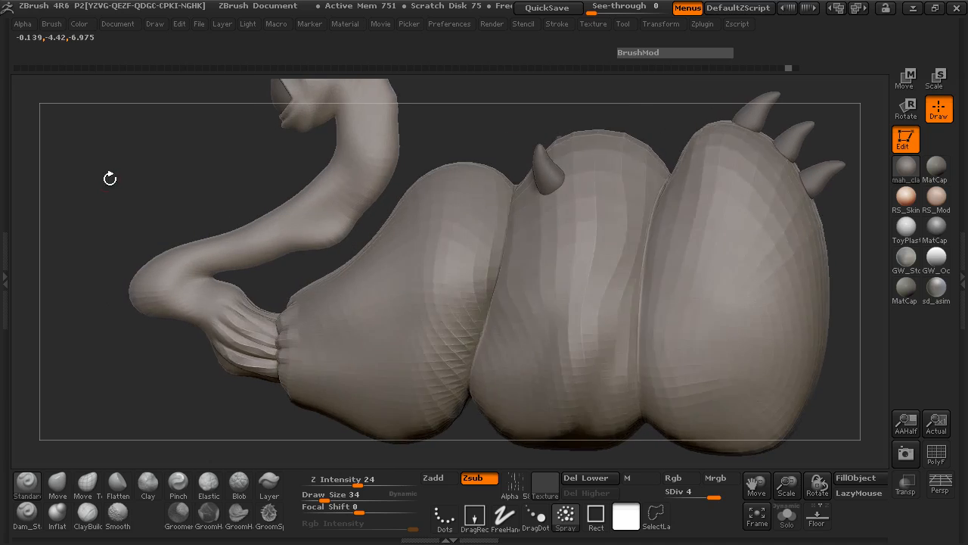
{"action": "left_click_drag", "start_coordinate": [177, 173], "coordinate": [243, 229]}
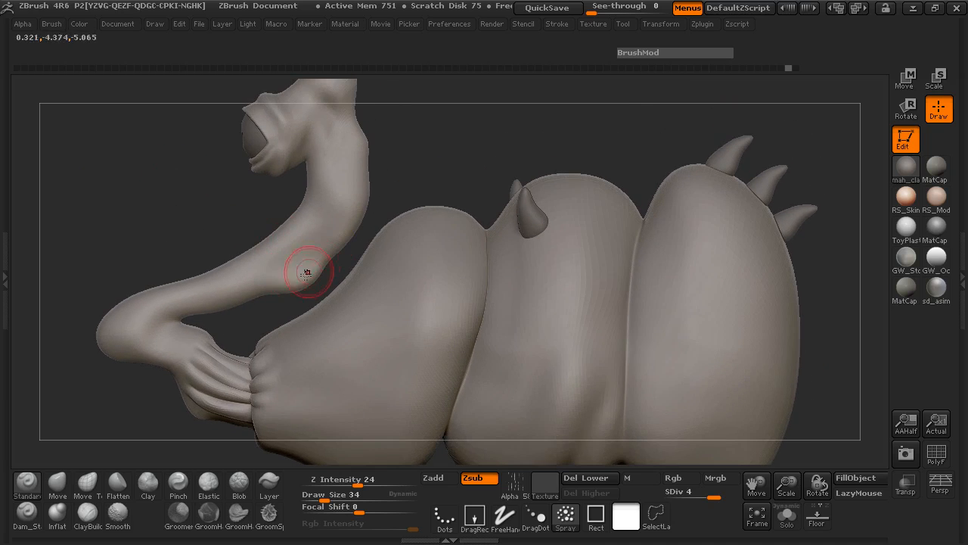
{"action": "left_click_drag", "start_coordinate": [176, 256], "coordinate": [222, 256]}
{"action": "left_click_drag", "start_coordinate": [157, 217], "coordinate": [633, 293]}
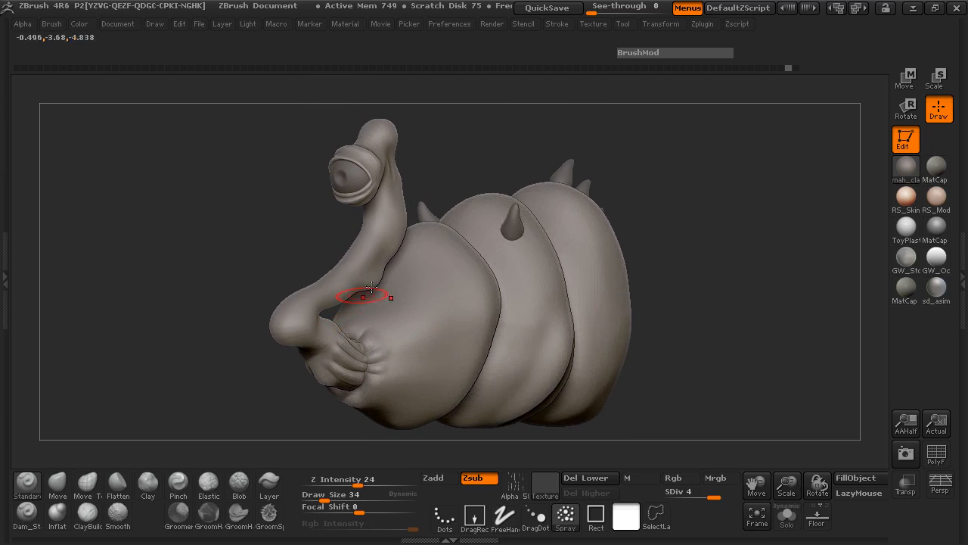